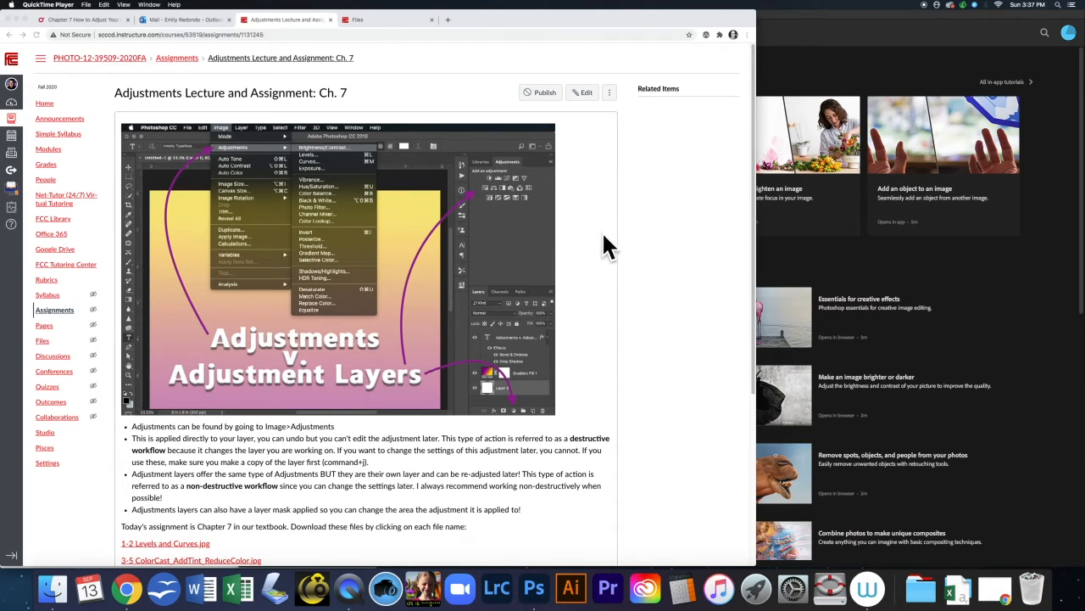
- Read the assignment's notes on adjustments versus adjustment layers, highlighting the destructive workflow, layer copy, non-destructive workflow and layer mask points
left_click(755, 239)
scroll(756, 250, "down", 3)
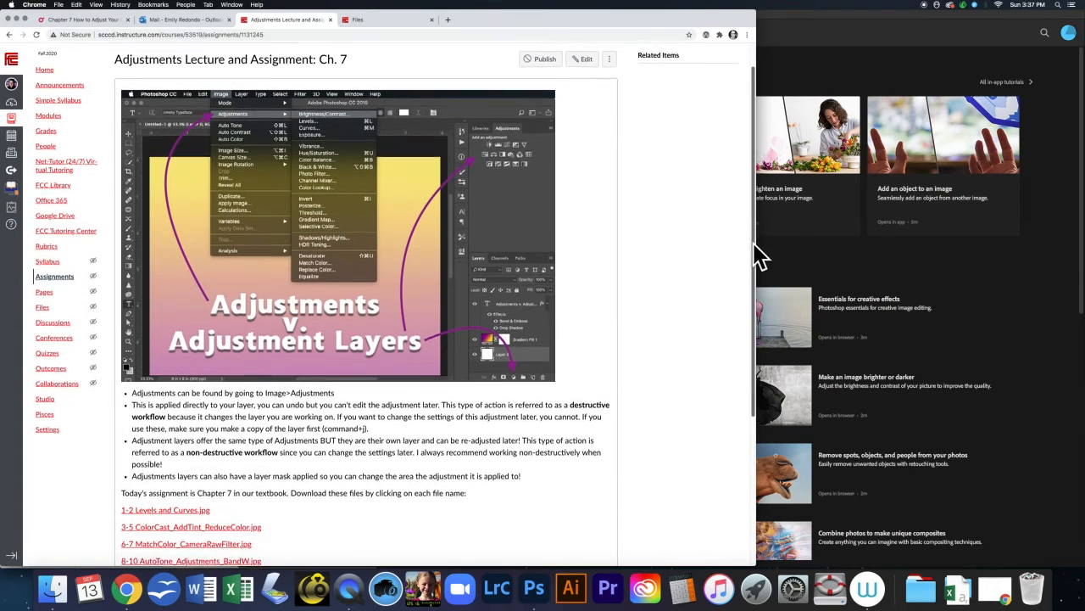
scroll(758, 256, "down", 1)
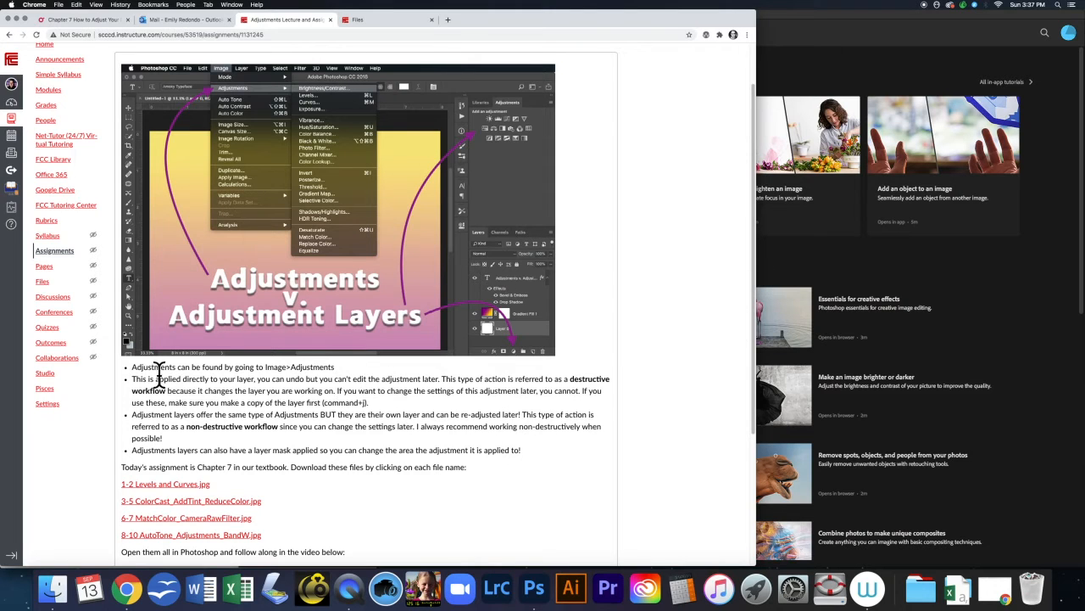
left_click_drag(133, 380, 307, 377)
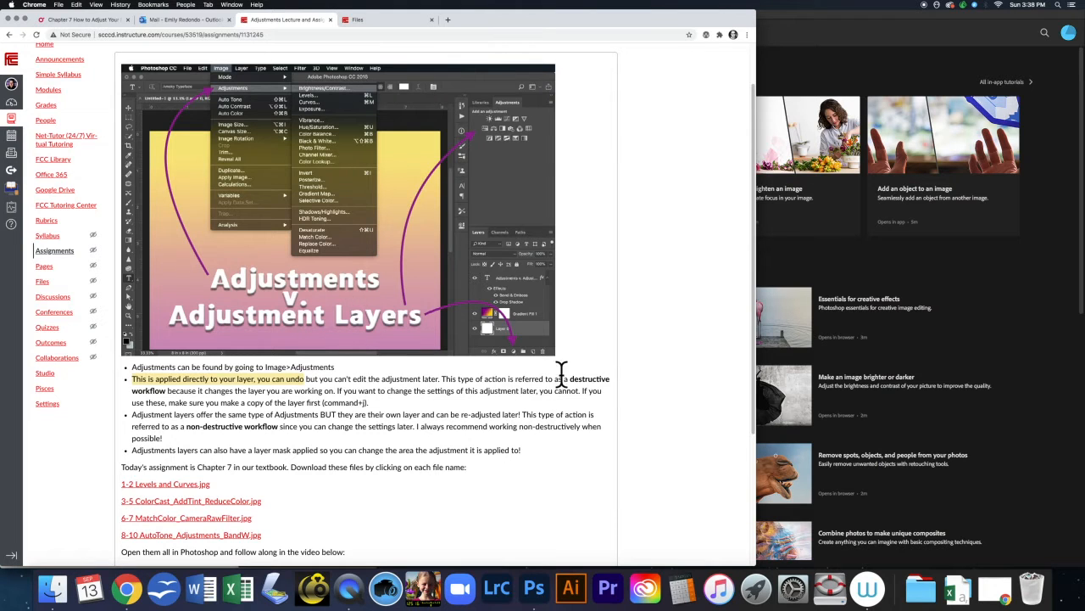
left_click_drag(569, 379, 180, 394)
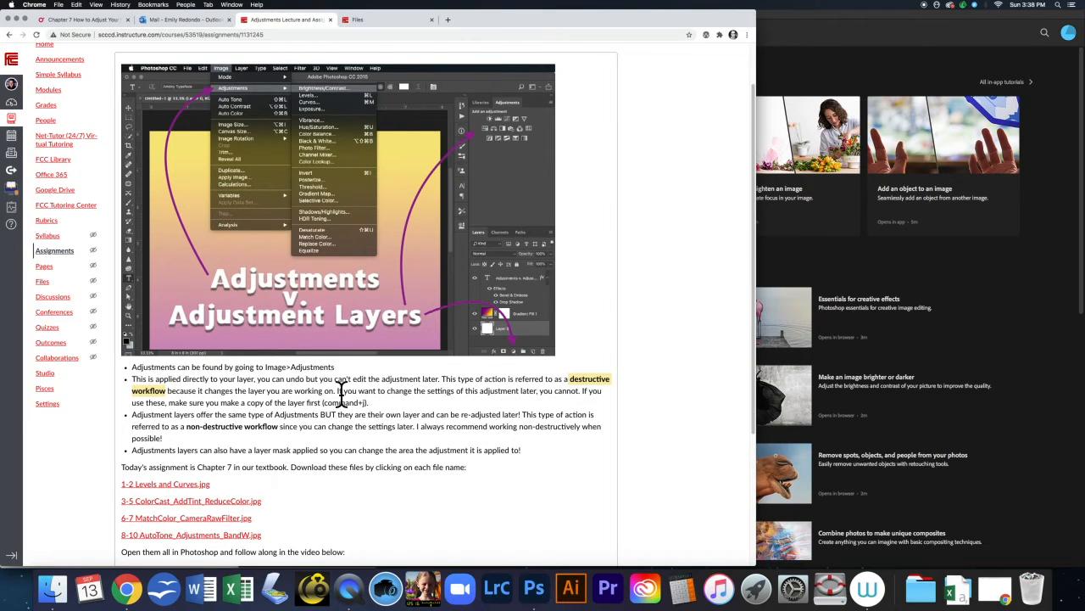
left_click_drag(337, 392, 372, 404)
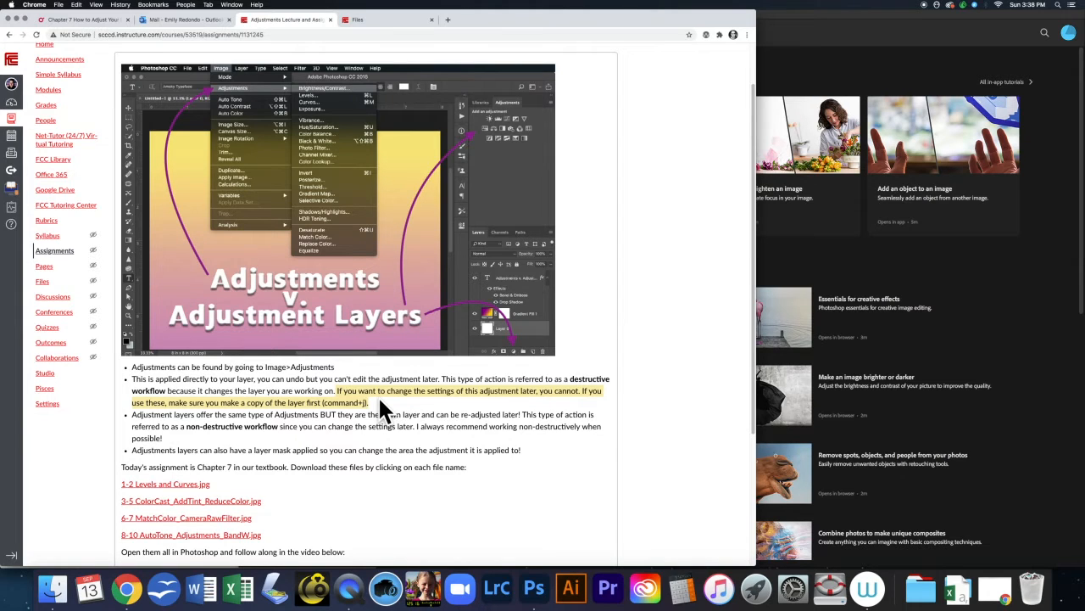
left_click(172, 405)
left_click_drag(170, 402, 383, 404)
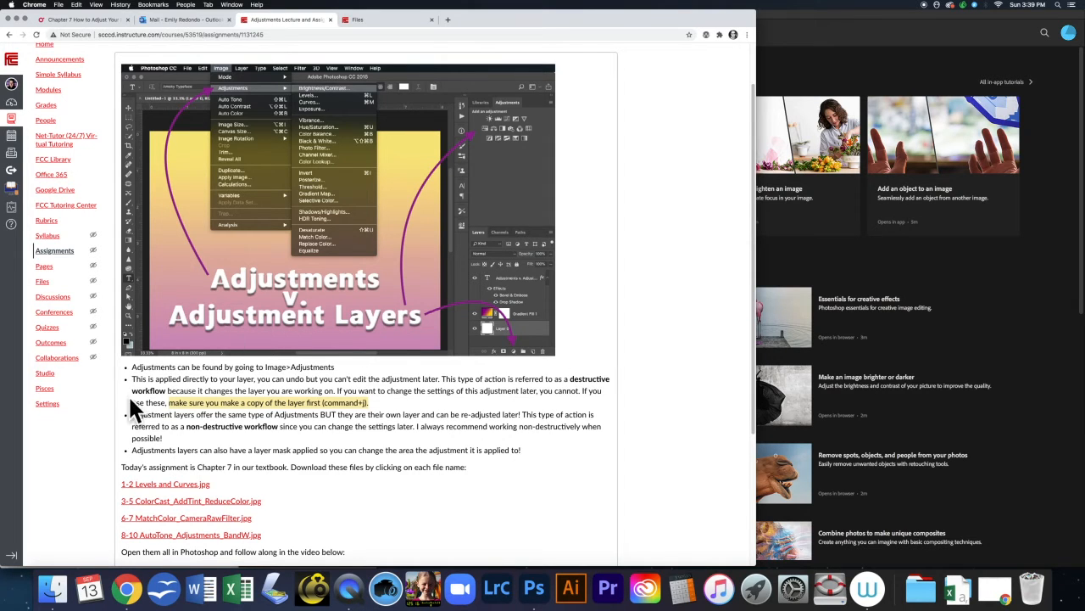
left_click_drag(186, 426, 295, 427)
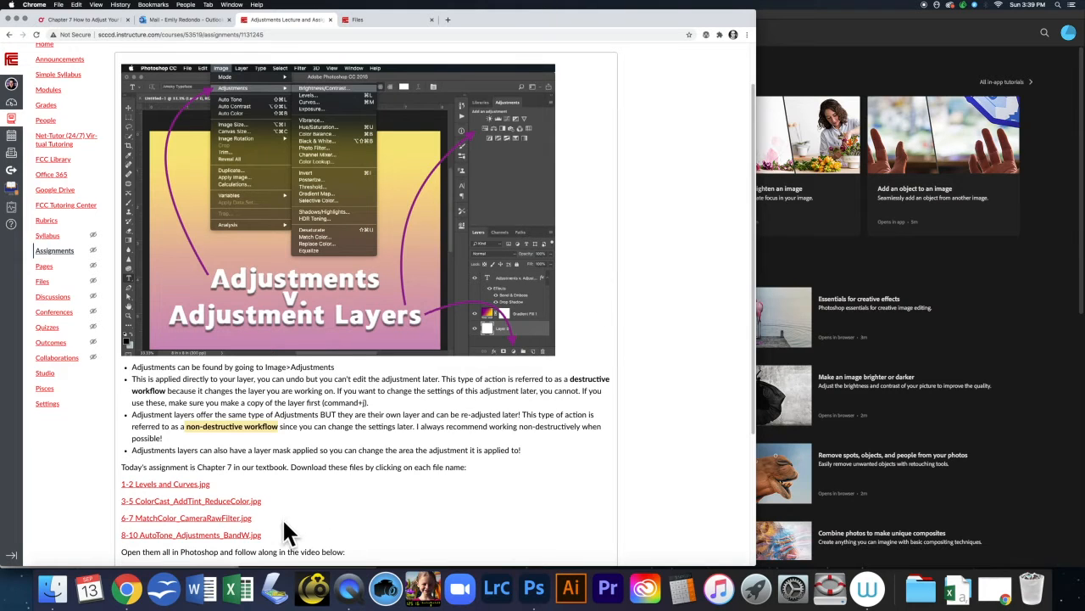
left_click_drag(133, 450, 198, 450)
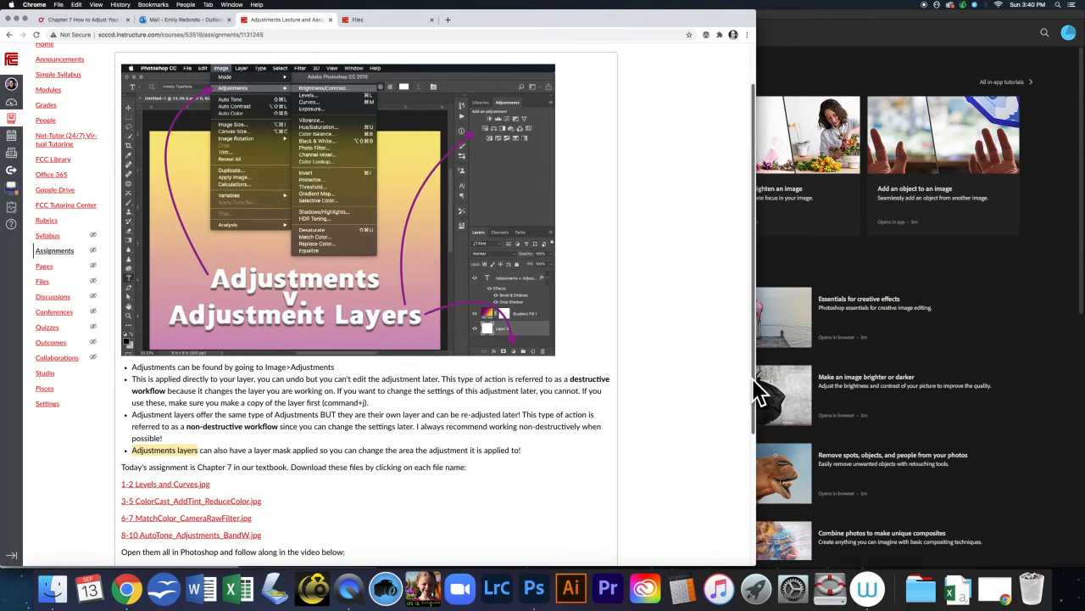
scroll(756, 386, "down", 1)
left_click_drag(753, 383, 754, 385)
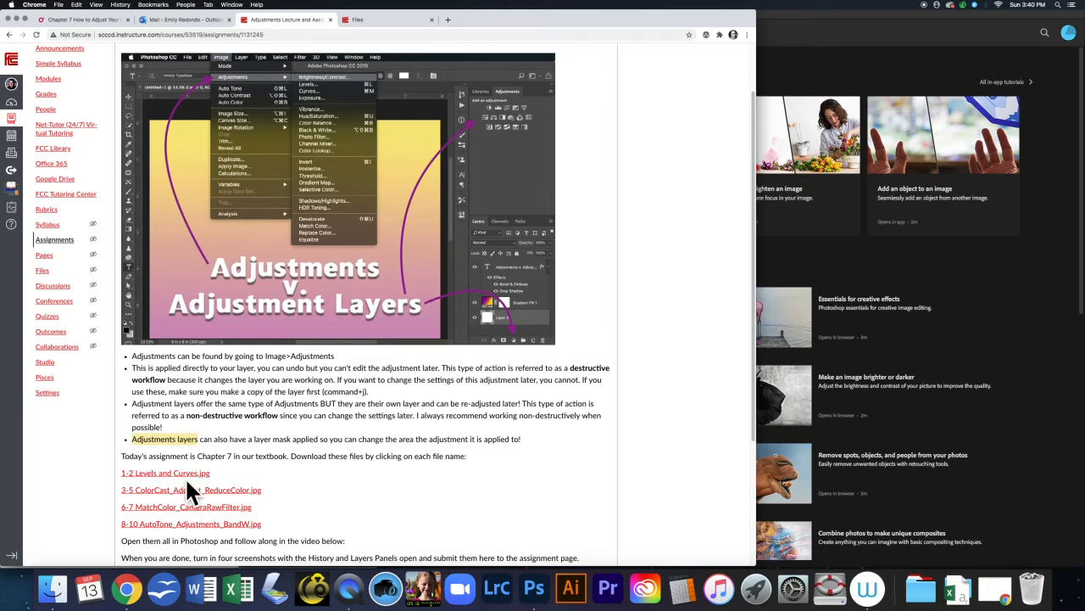
left_click(185, 506)
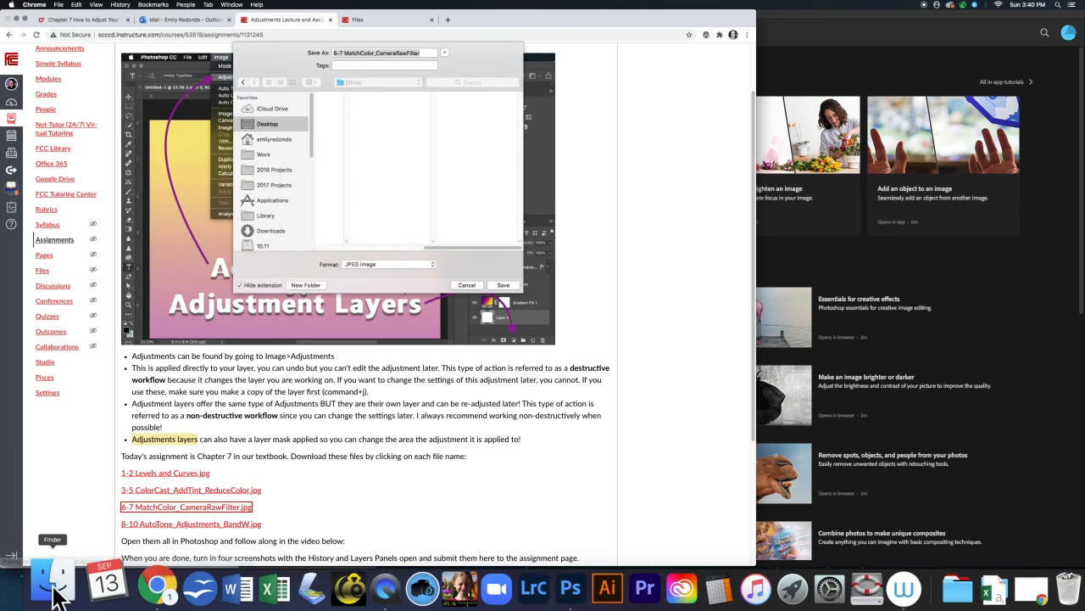
left_click(466, 286)
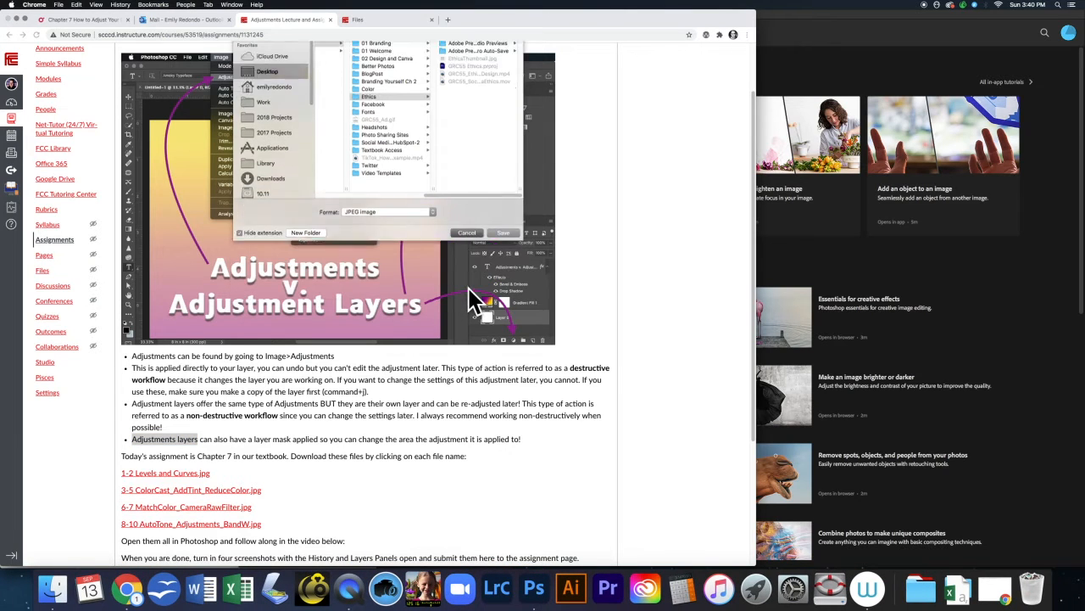
left_click(63, 584)
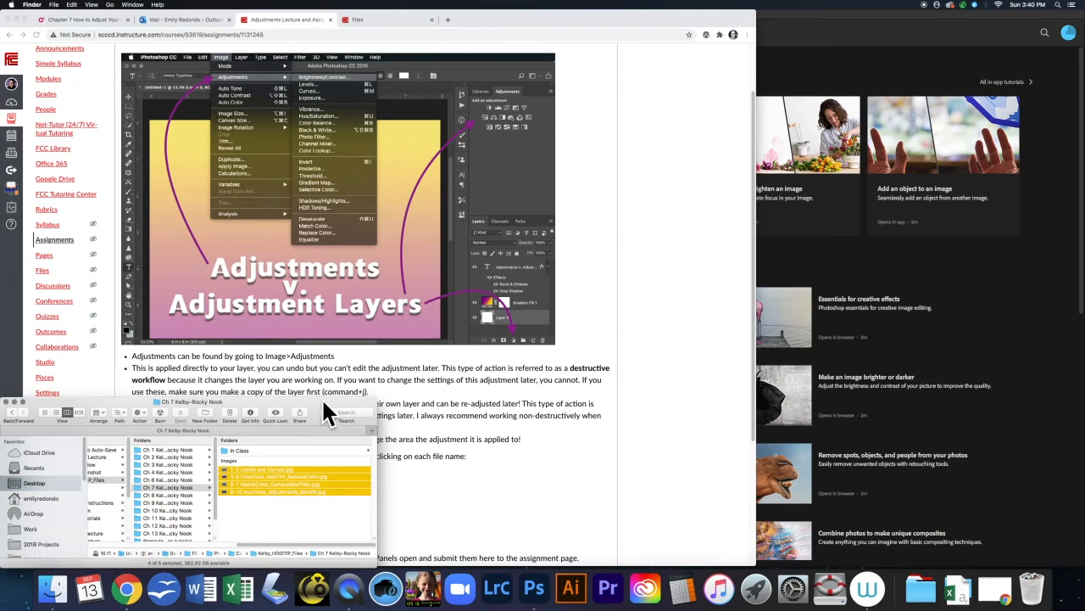
left_click_drag(304, 399, 535, 112)
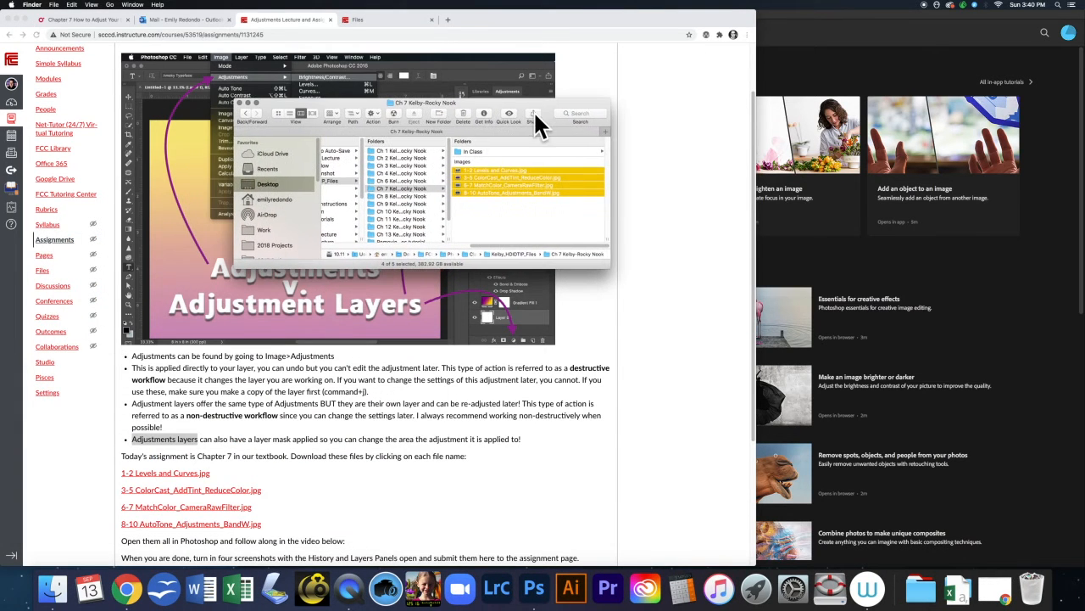
left_click(627, 157)
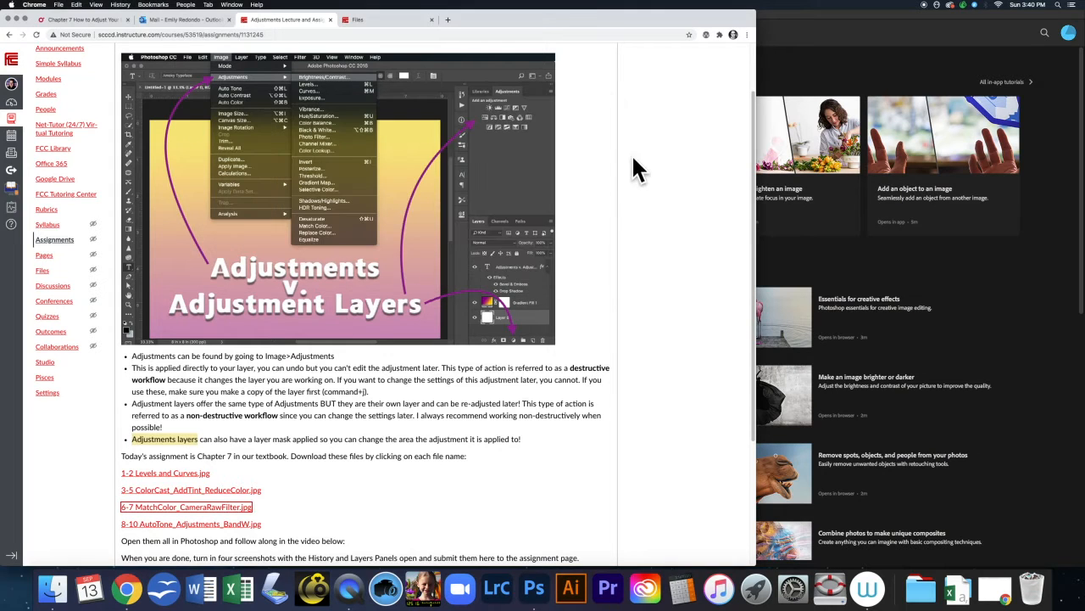
- Open the four practice JPGs from the Ch 7 Kelby-Rocky Nook folder in Adobe Photoshop 2020
left_click(66, 577)
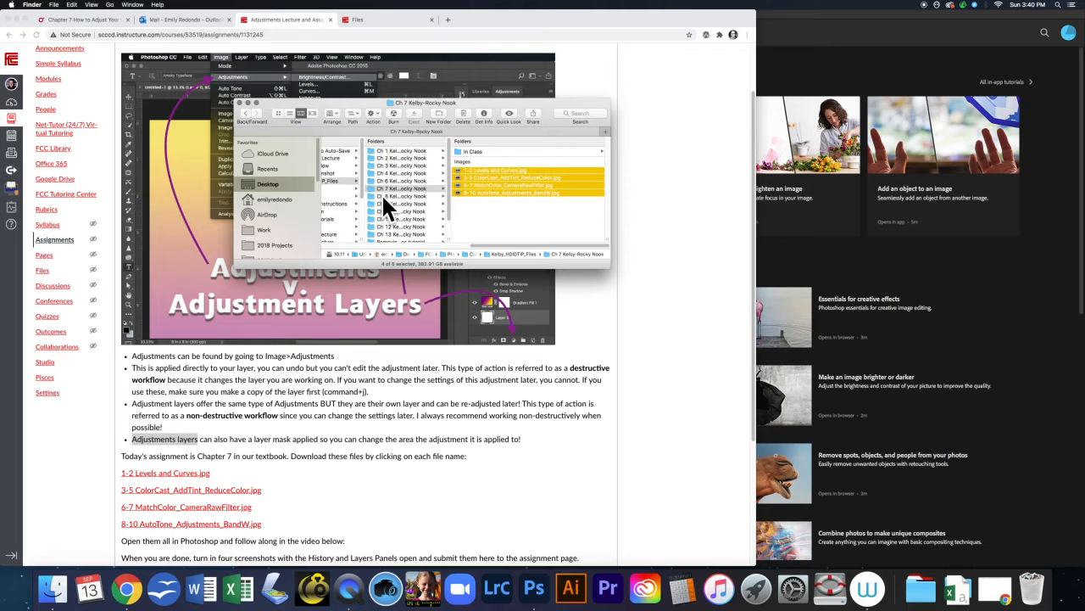
left_click(497, 213)
left_click(490, 172)
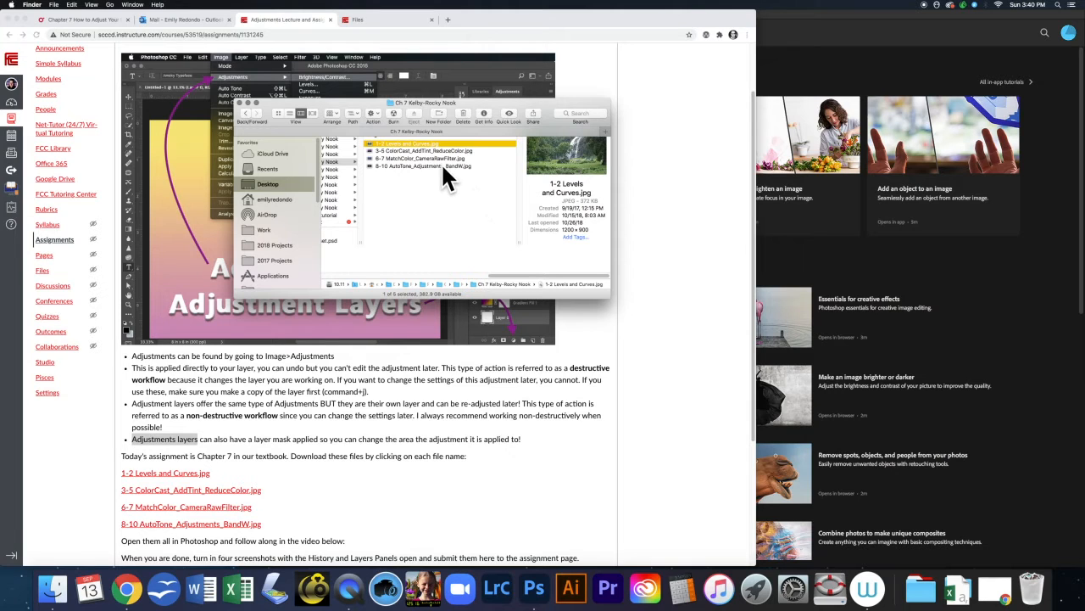
left_click(408, 164, "shift")
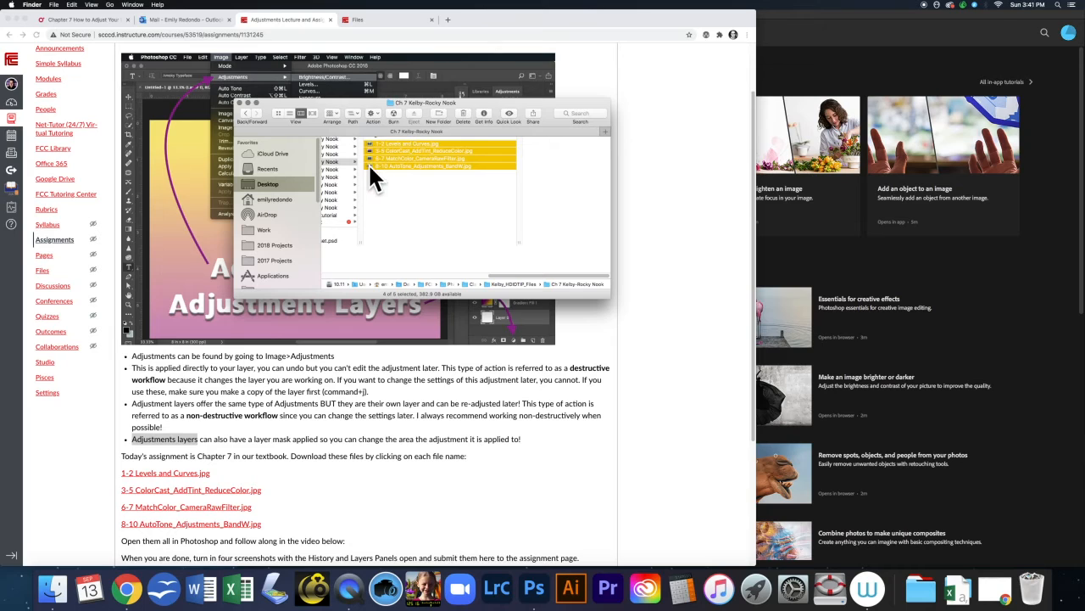
right_click(428, 151)
mouse_move(520, 177)
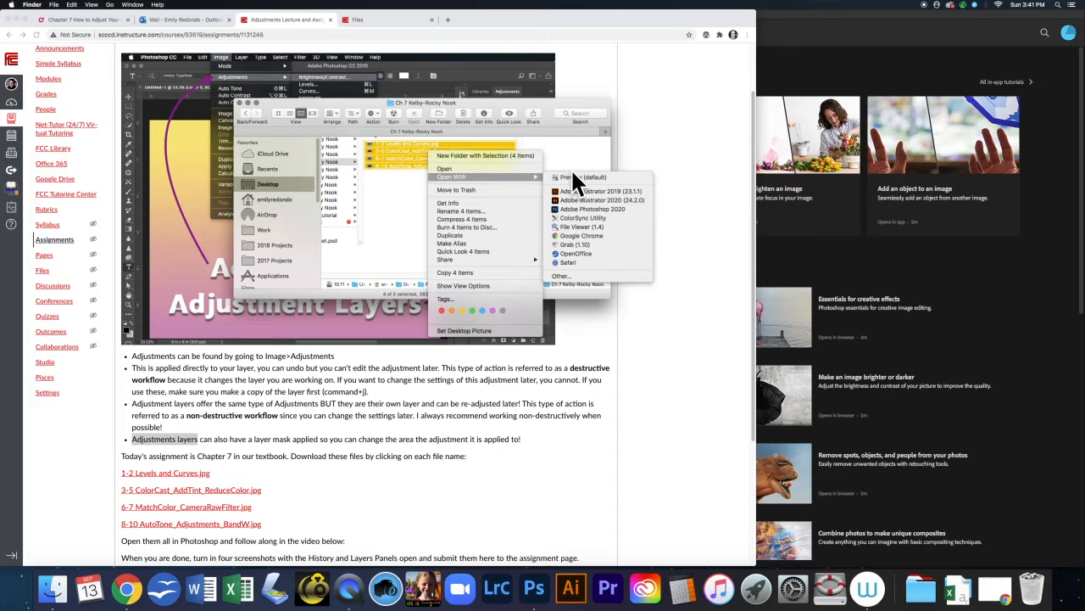
left_click(628, 207)
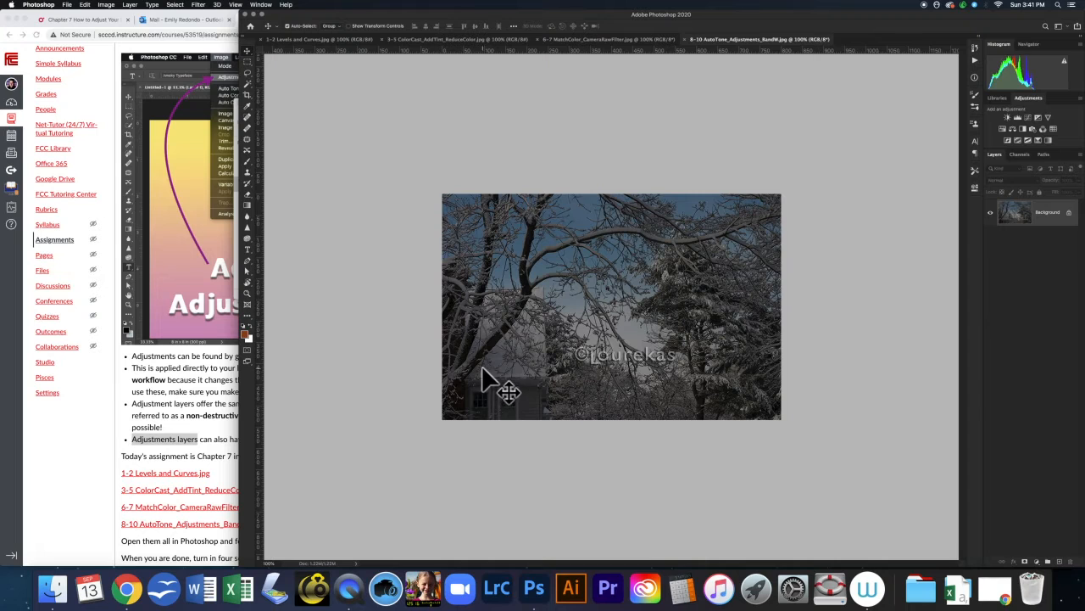
- Narrow the browser window to sit beside the Photoshop workspace and go to the textbook's Chapter 7 page on adjusting an image using Levels
left_click(90, 413)
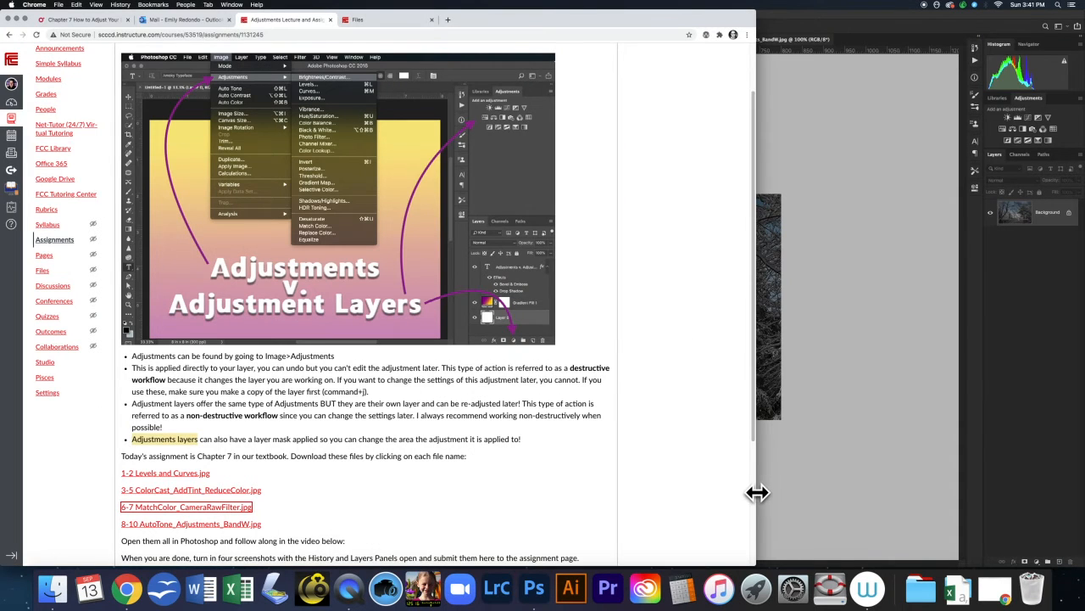
left_click_drag(757, 492, 241, 430)
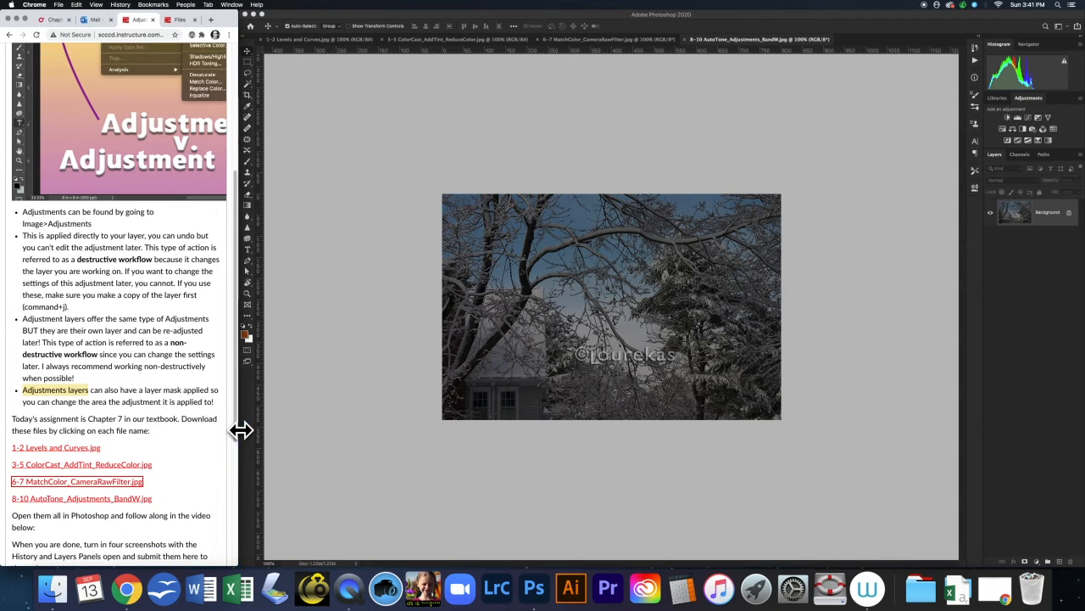
left_click(56, 15)
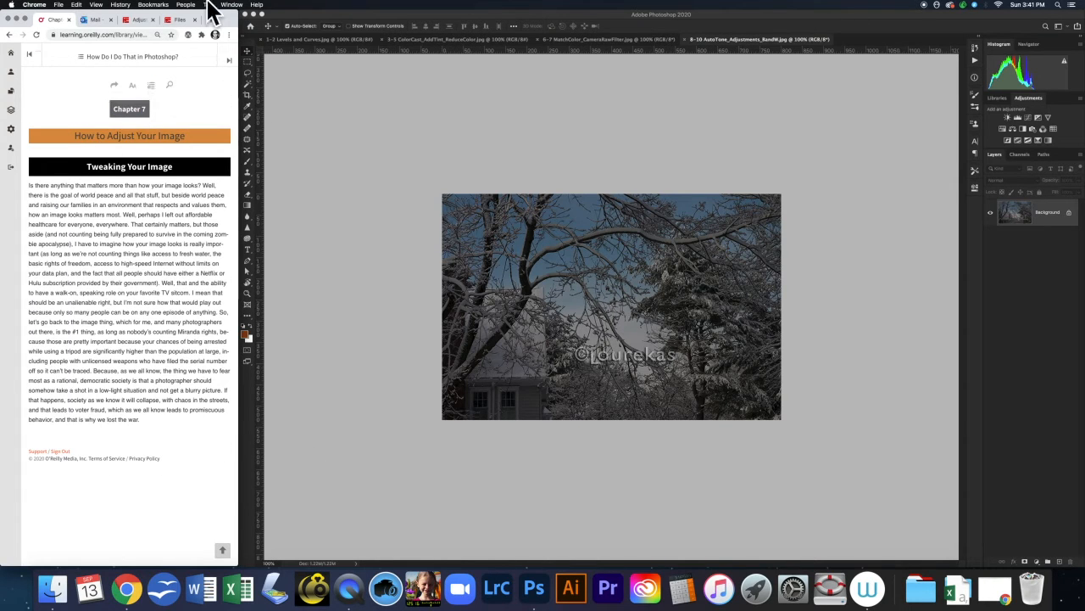
left_click(229, 67)
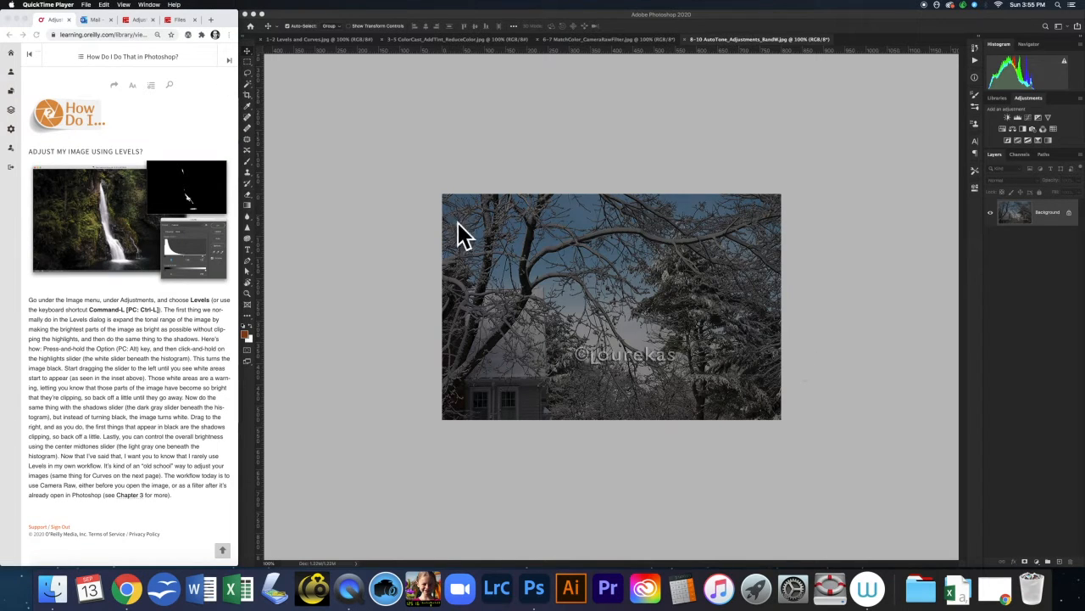
- Start a Levels adjustment on 1-2 Levels and Curves.jpg and set the highlights input level to 249 using the clipping preview
left_click(323, 41)
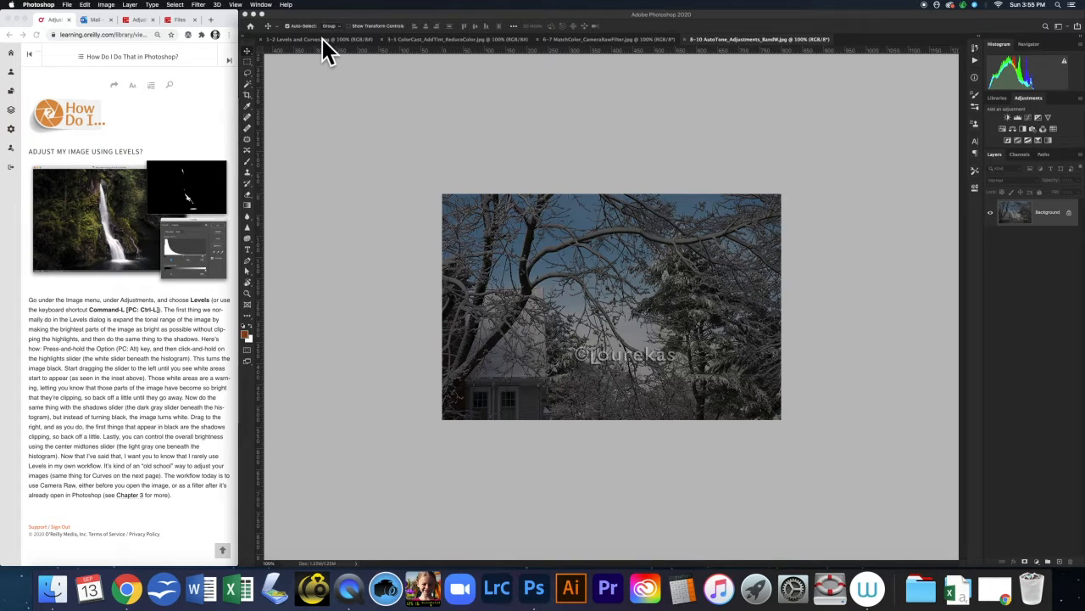
left_click(310, 39)
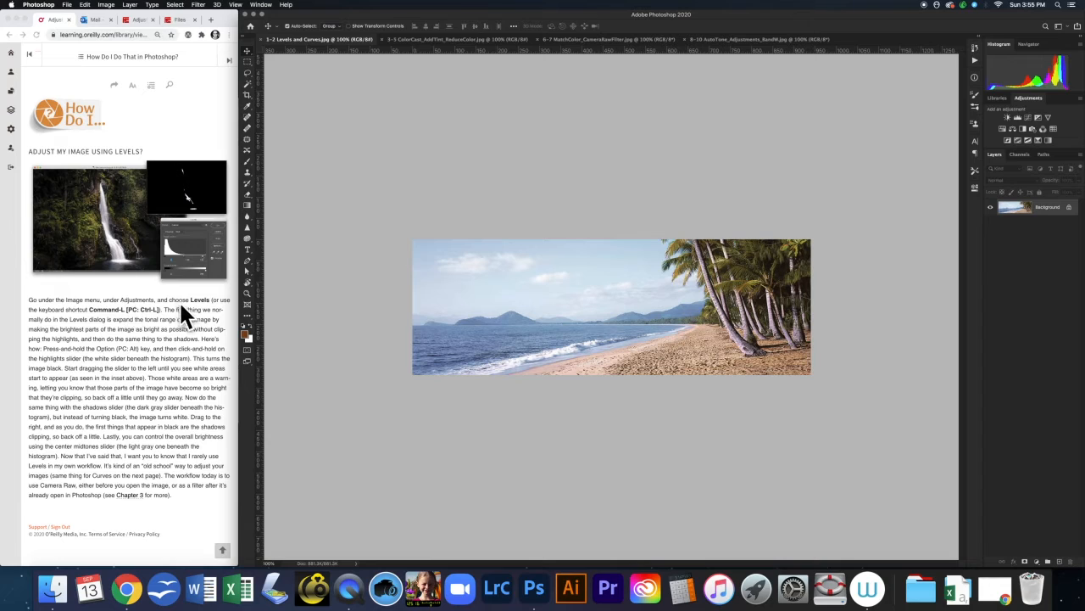
left_click(106, 5)
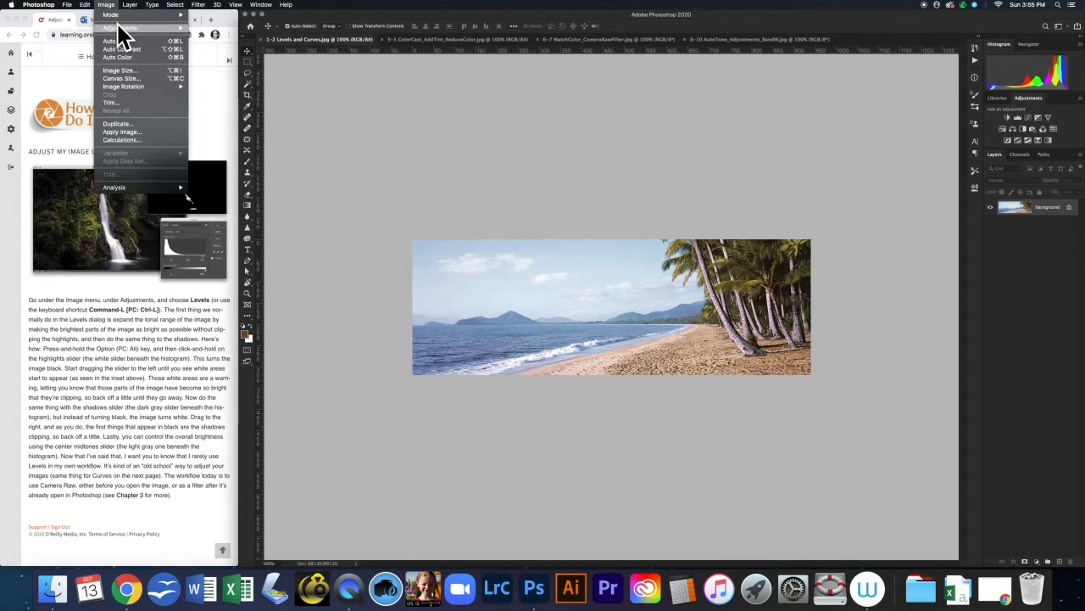
mouse_move(120, 28)
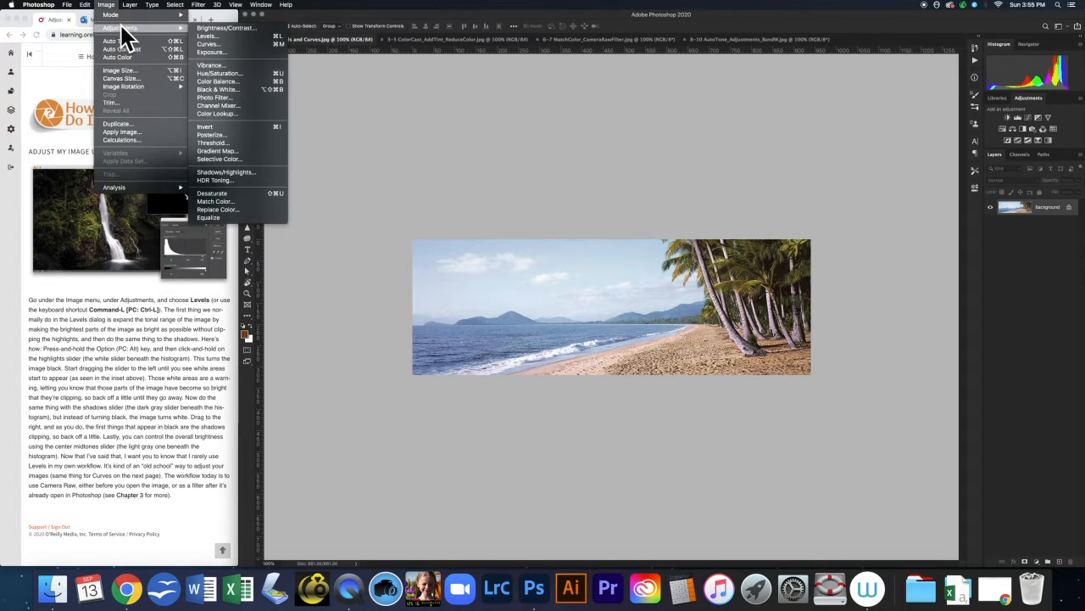
left_click(219, 35)
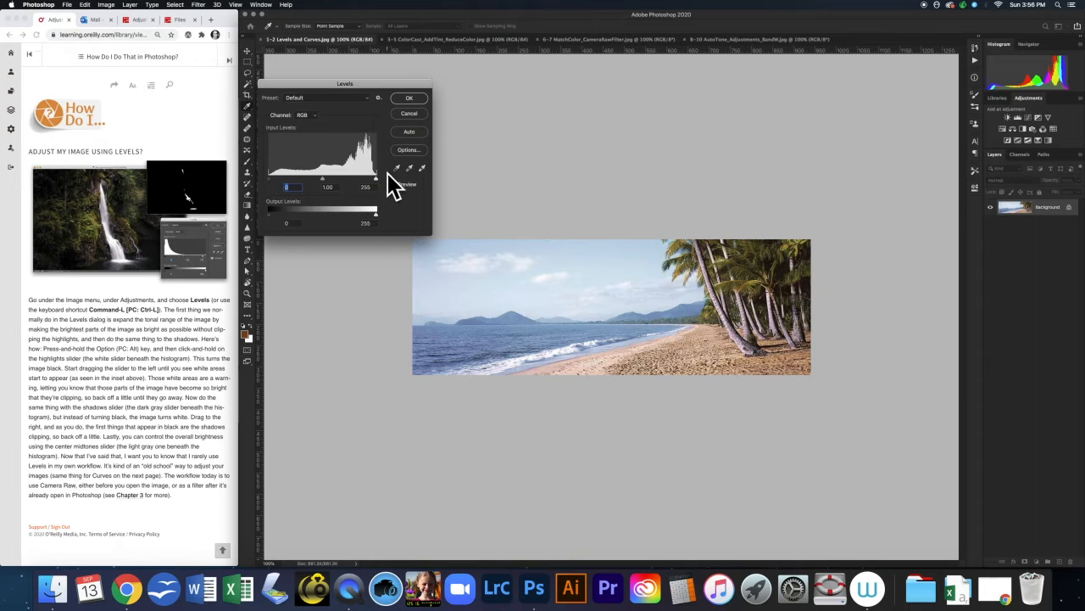
key("alt")
left_click_drag(378, 179, 376, 180)
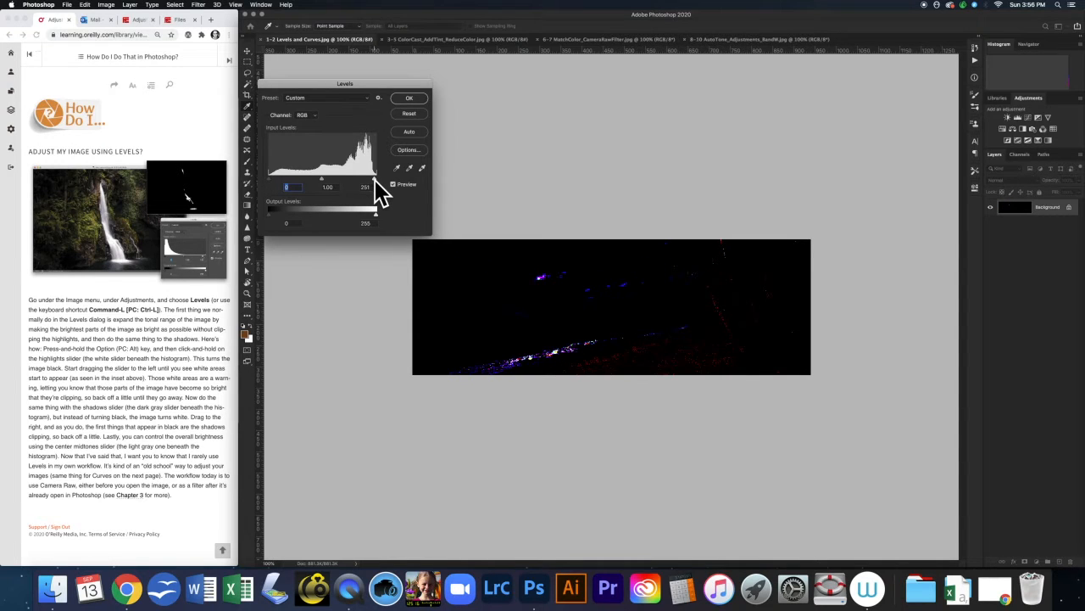
left_click_drag(374, 180, 377, 183)
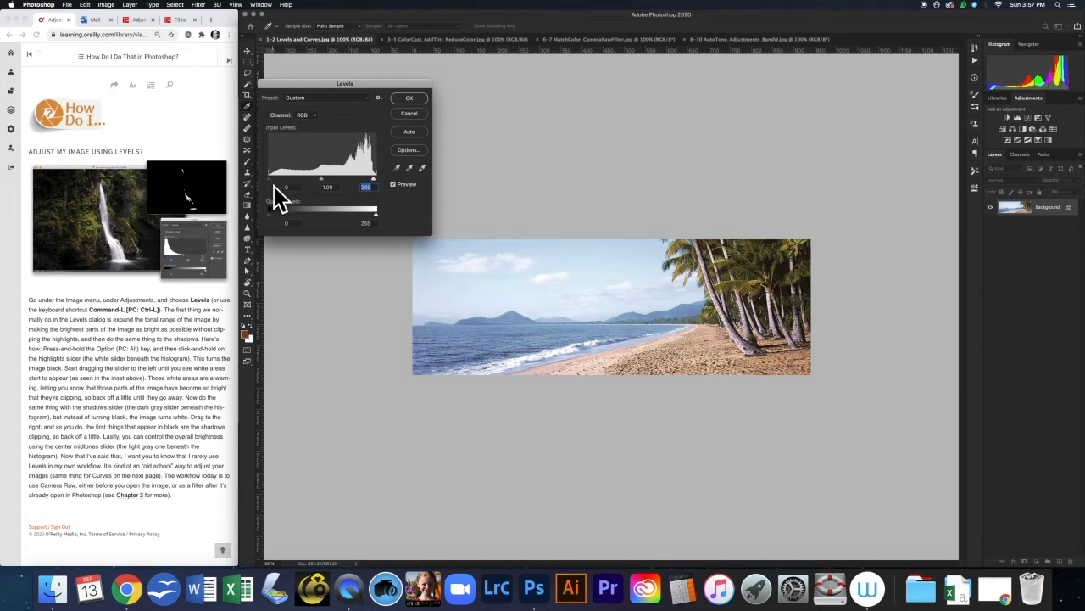
- Set the shadows input level to 20 while checking the clipping preview
key("alt")
left_click(272, 181, "alt")
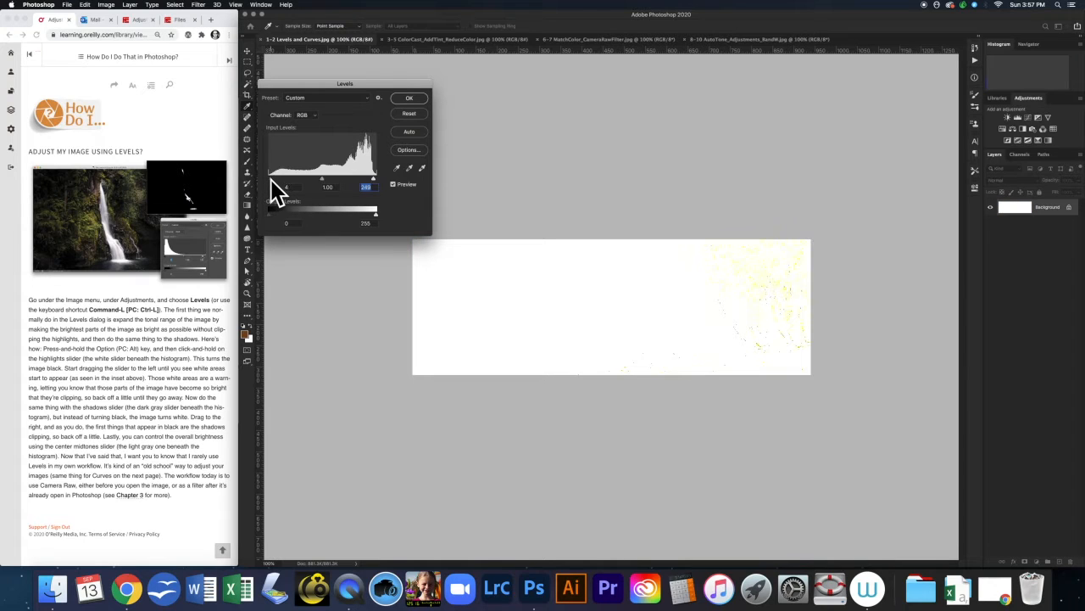
left_click_drag(271, 180, 280, 180)
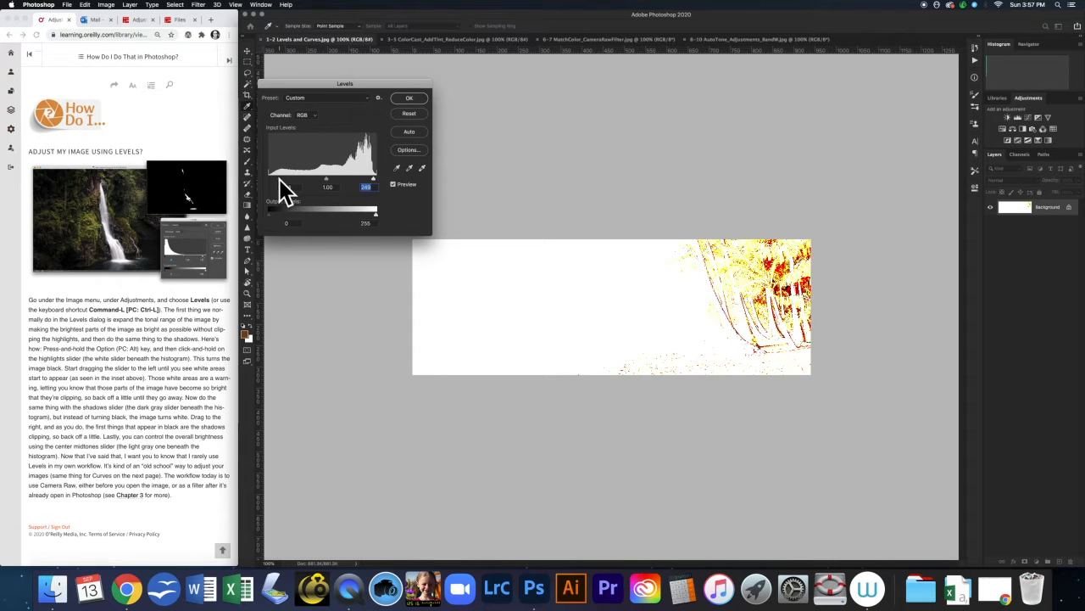
left_click_drag(284, 188, 284, 189)
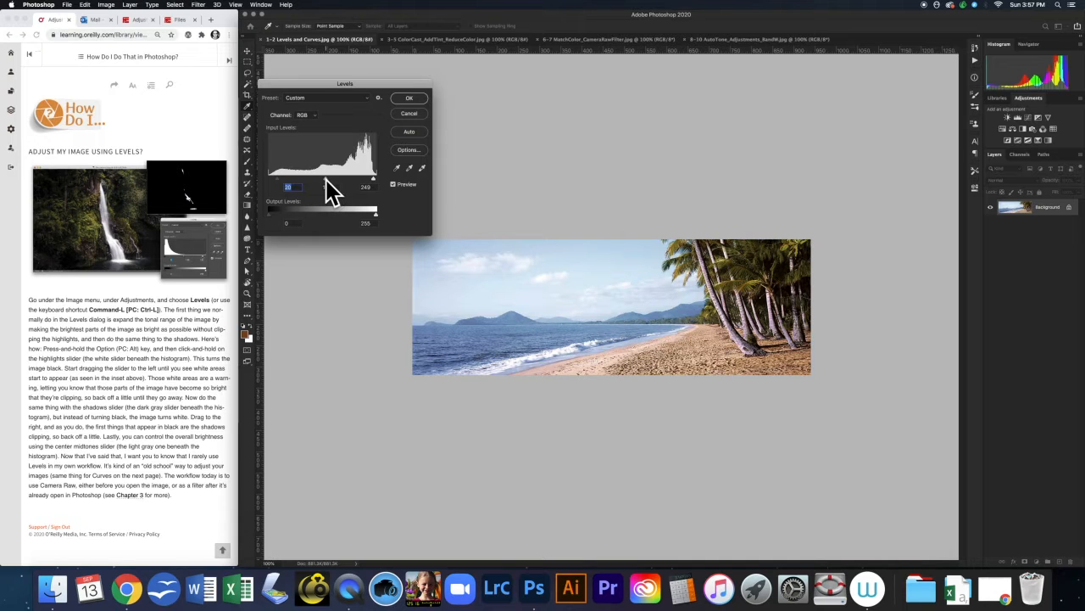
- Apply the Levels adjustment with slightly brightened midtones and display the image's edit history
mouse_move(330, 180)
left_mouse_down()
mouse_move(311, 181)
mouse_move(340, 181)
mouse_move(305, 182)
mouse_move(343, 180)
mouse_move(323, 181)
left_mouse_up()
type("1")
left_click(411, 99)
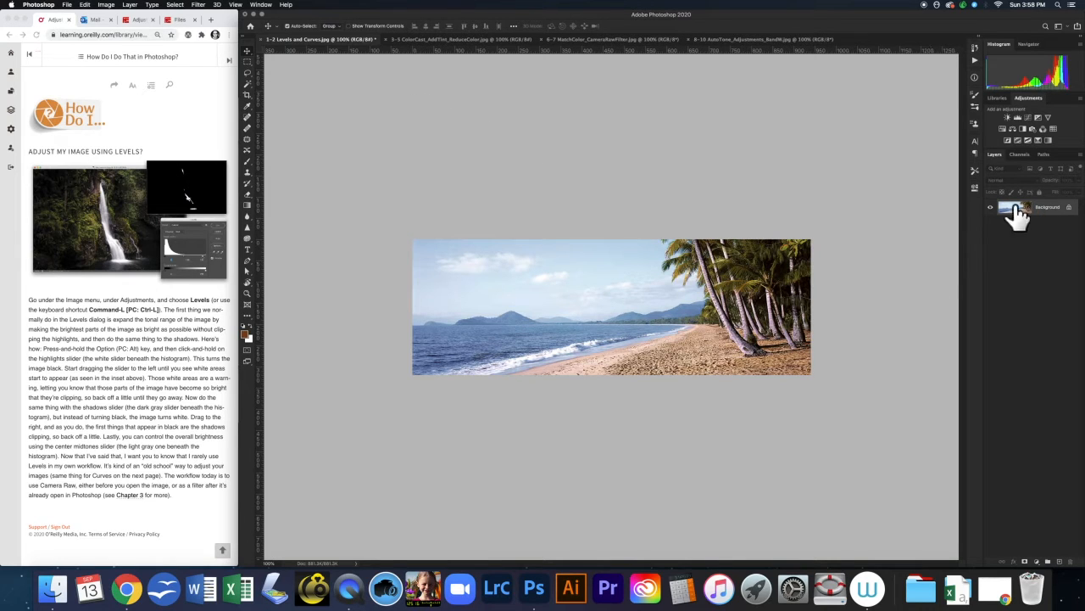
left_click(974, 49)
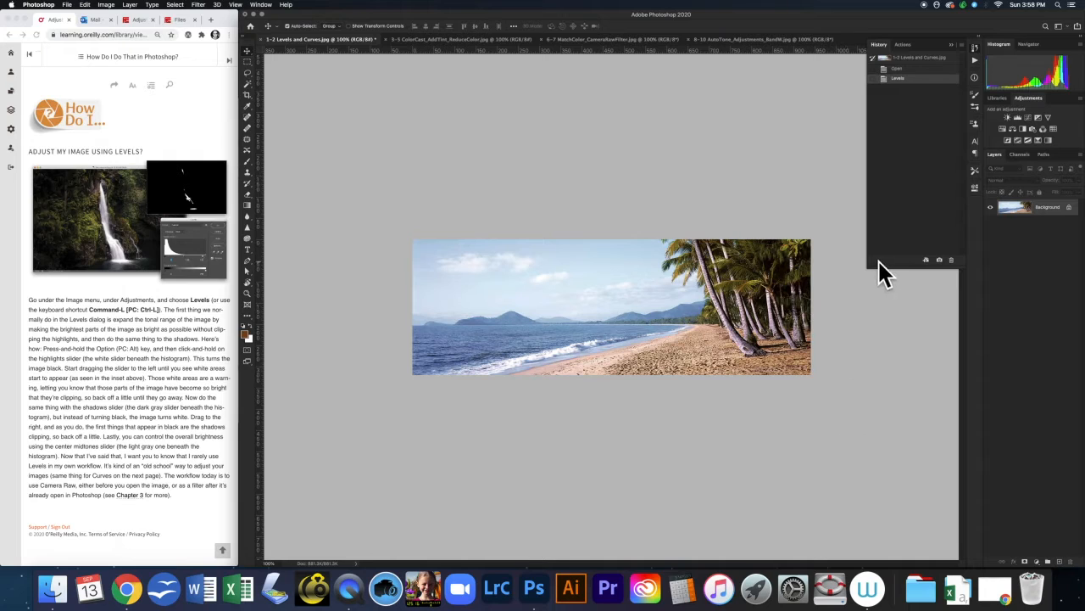
- Advance the textbook to the page on using Curves to add contrast and return to Photoshop
left_click(229, 60)
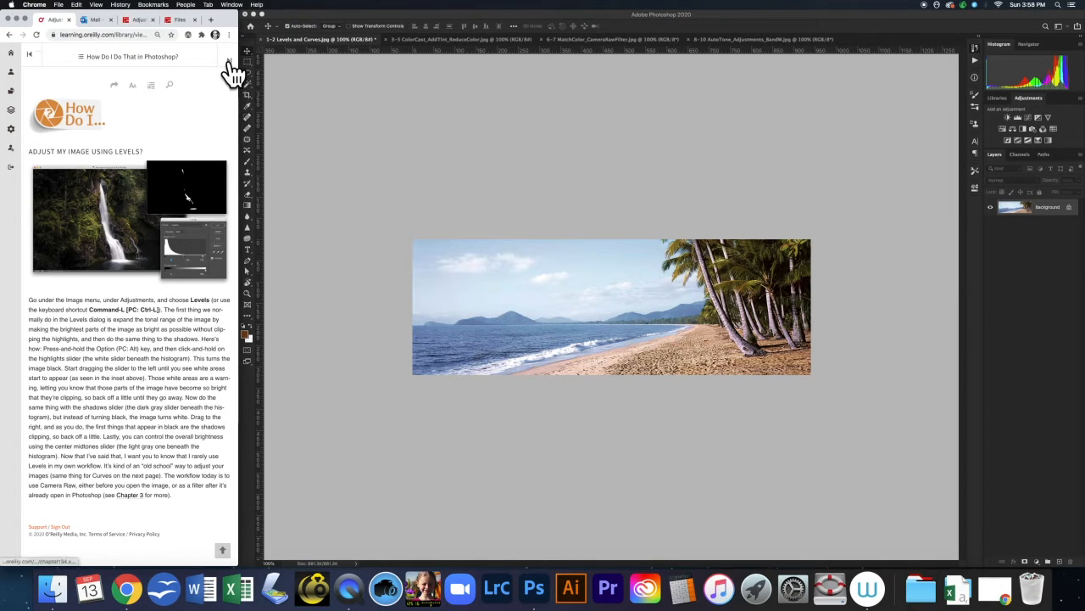
left_click(229, 61)
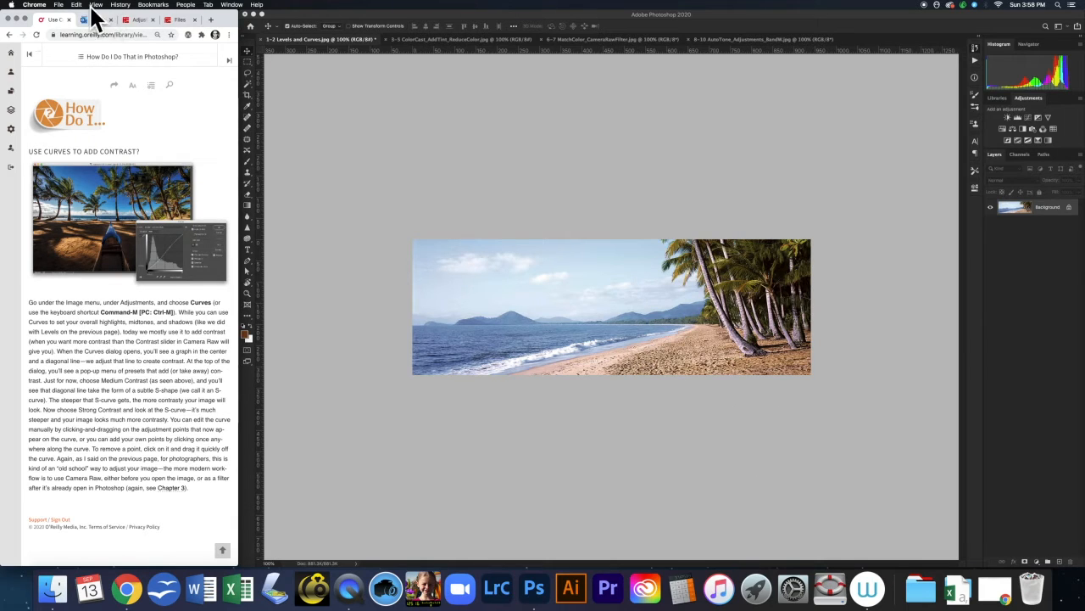
left_click(315, 93)
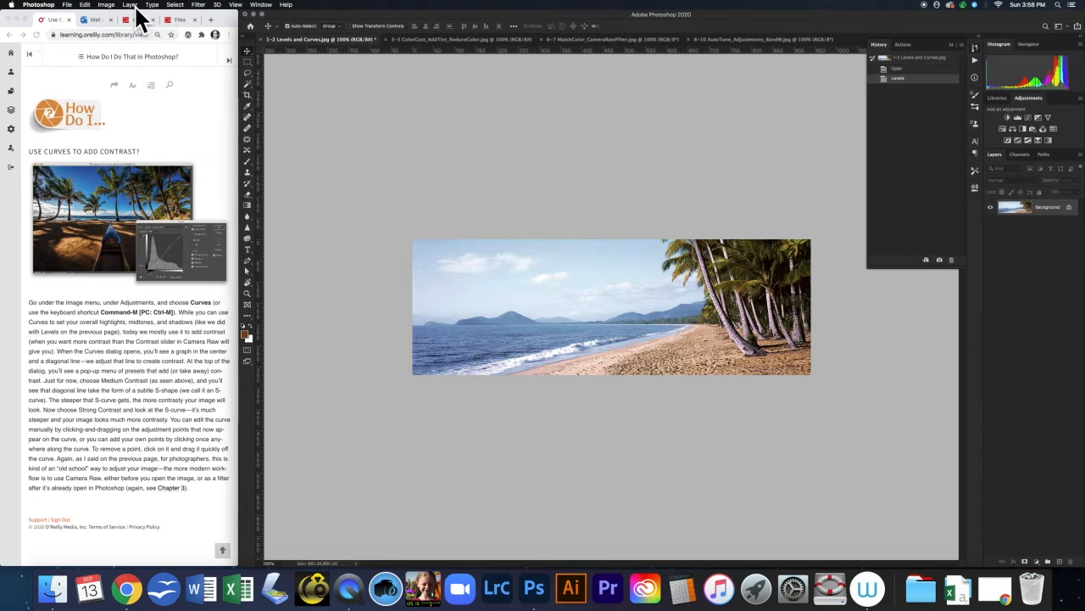
- Start a Curves adjustment on the beach photo and move its dialog clear of the image
left_click(106, 5)
mouse_move(169, 28)
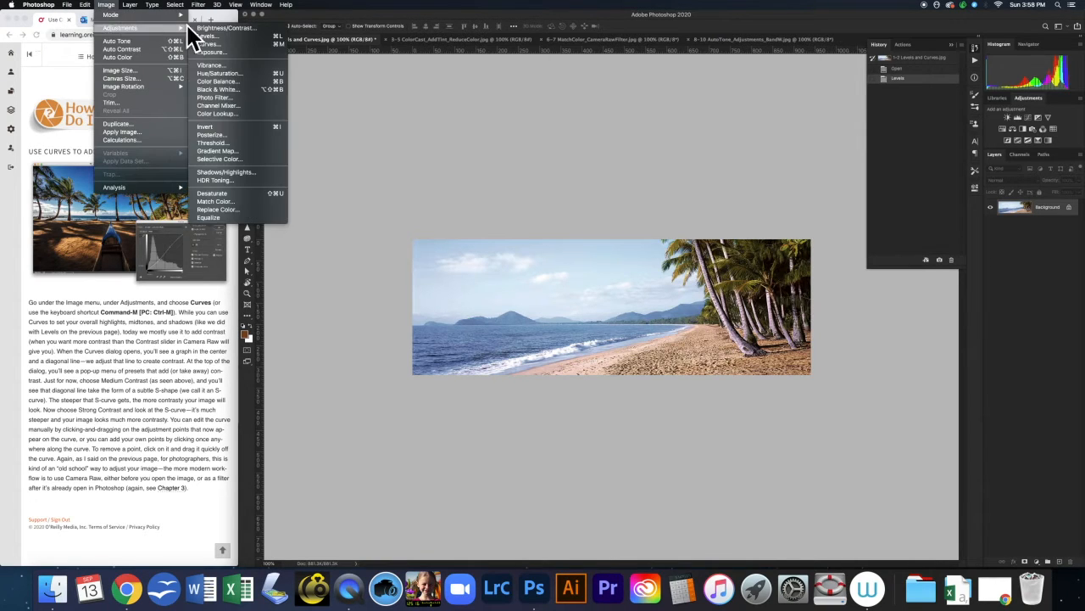
left_click(213, 44)
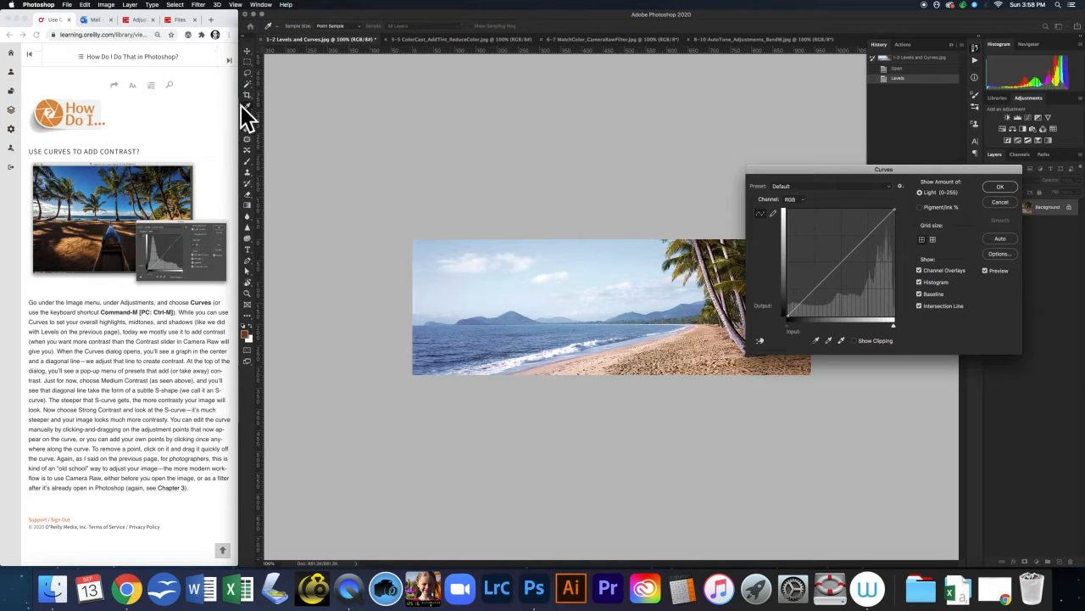
left_click_drag(907, 170, 618, 45)
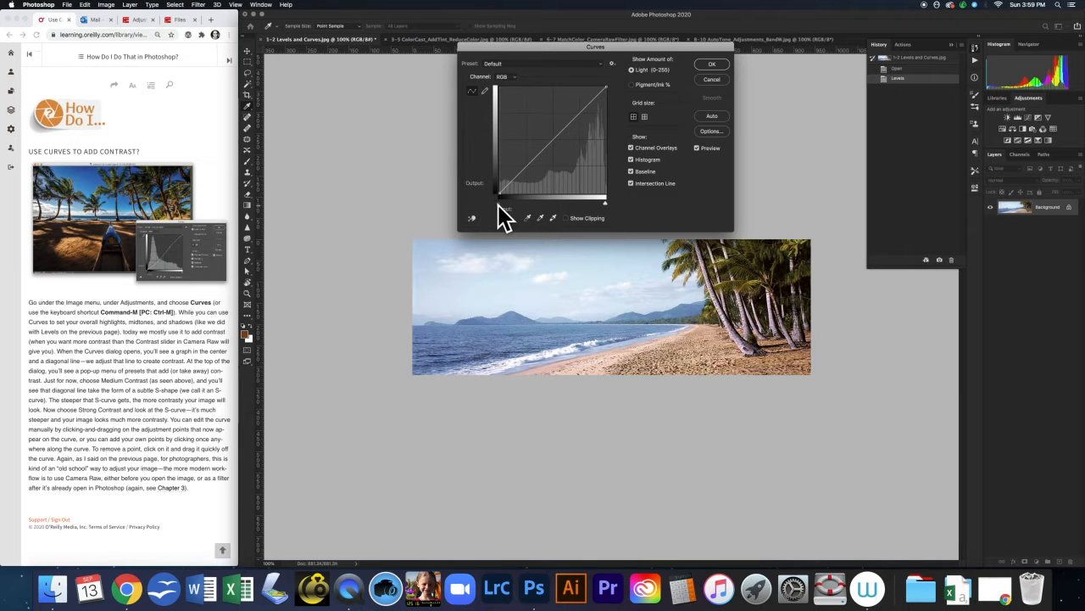
- Try lifting the curve's black point to an output of about 35 and return it to 0
mouse_move(498, 204)
left_mouse_down()
mouse_move(509, 205)
mouse_move(496, 205)
left_mouse_up()
mouse_move(497, 194)
left_mouse_down()
mouse_move(498, 167)
mouse_move(498, 195)
mouse_move(498, 178)
left_mouse_up()
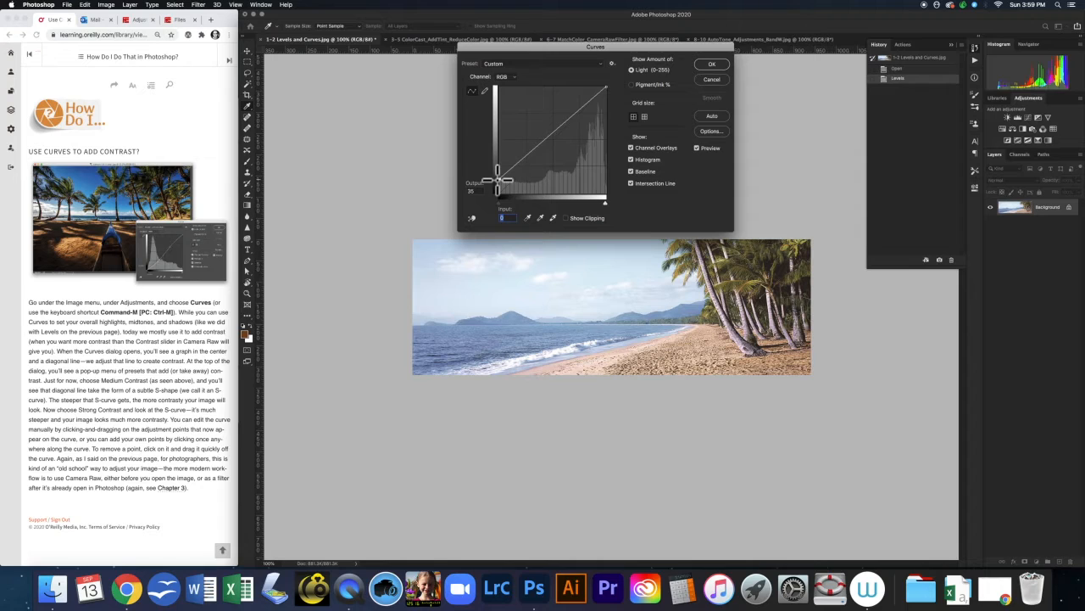
left_click_drag(498, 180, 498, 181)
left_click_drag(497, 180, 494, 201)
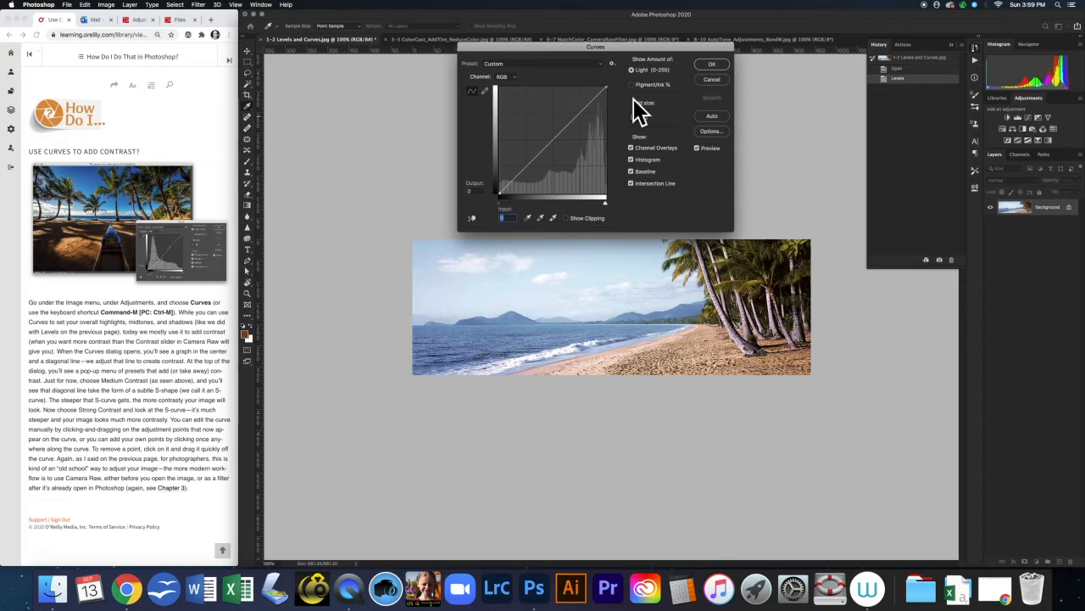
- Try the Increase Contrast (RGB) curve preset on the photo and reset the curve to Default
left_click(597, 64)
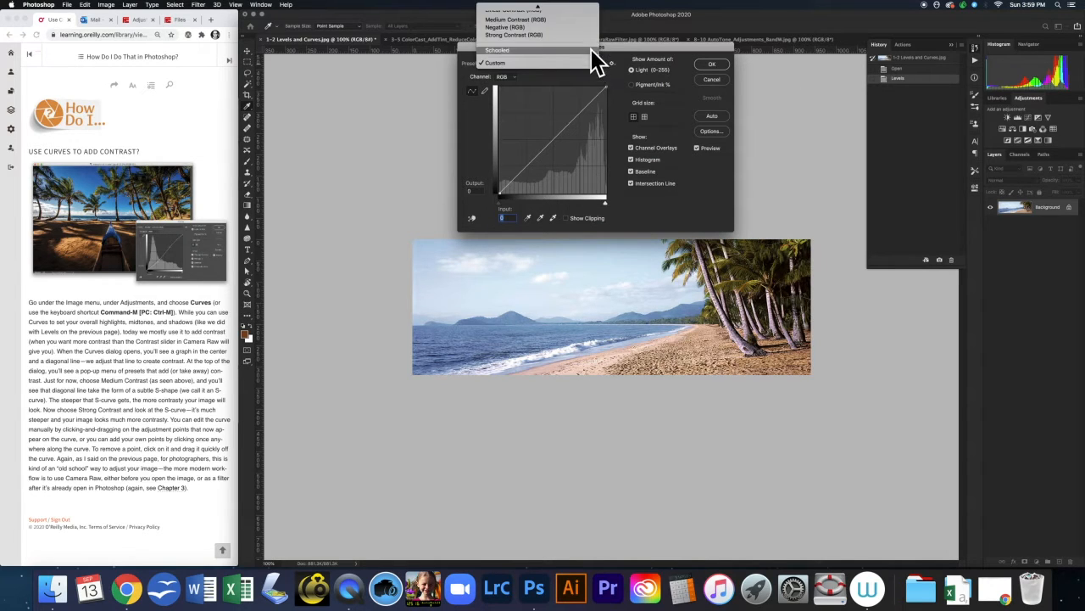
mouse_move(584, 4)
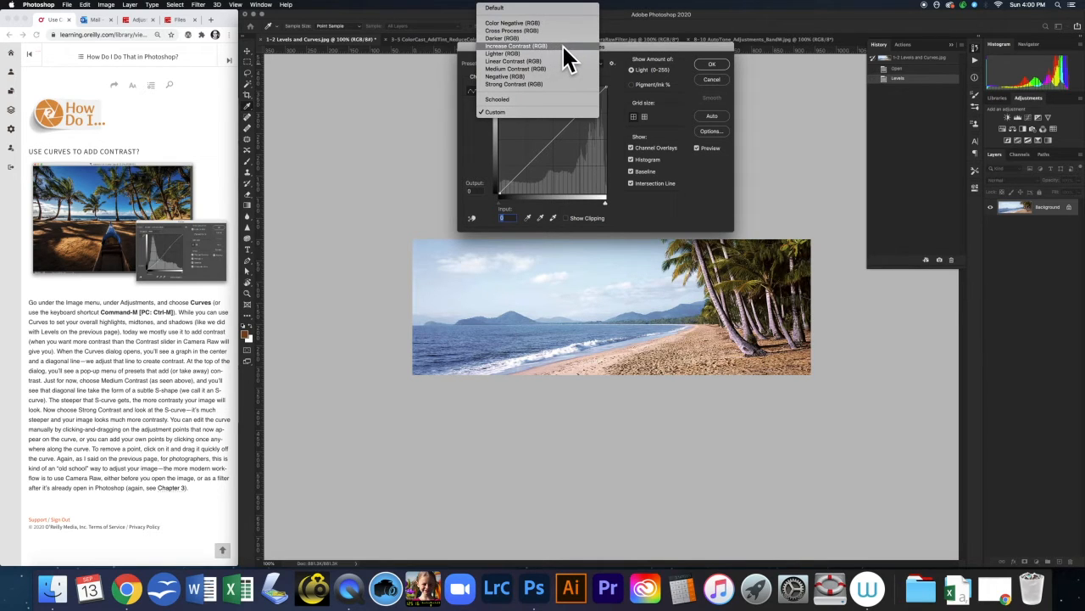
left_click(563, 47)
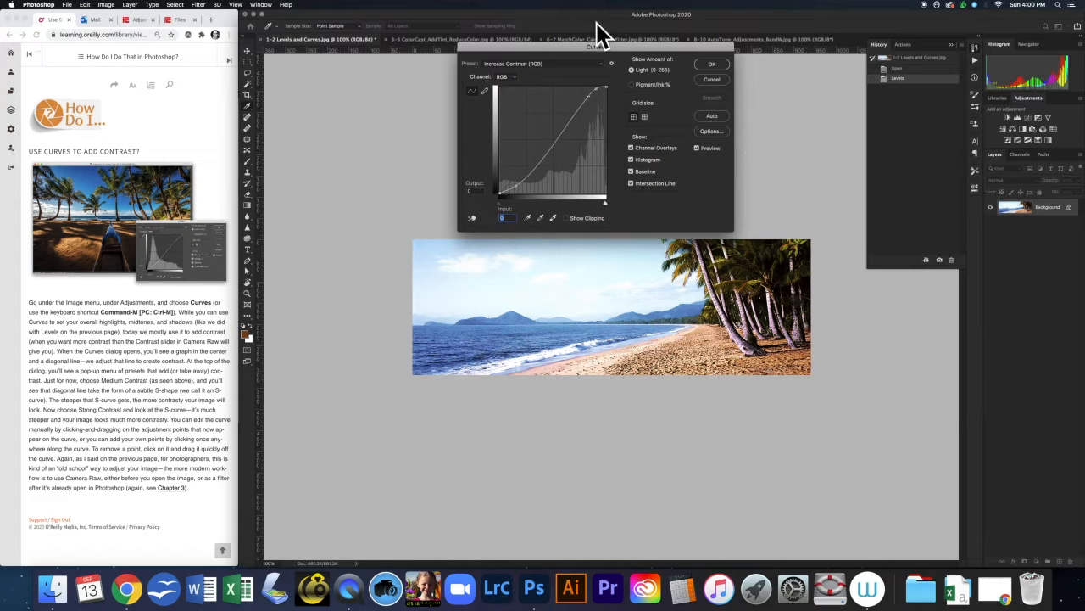
left_click(598, 64)
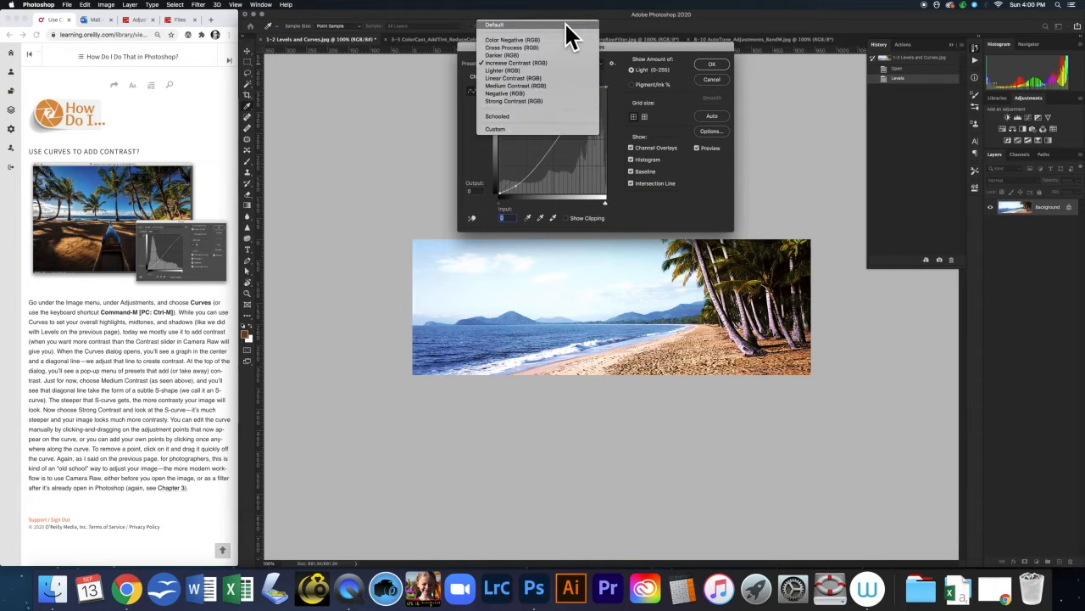
left_click(565, 24)
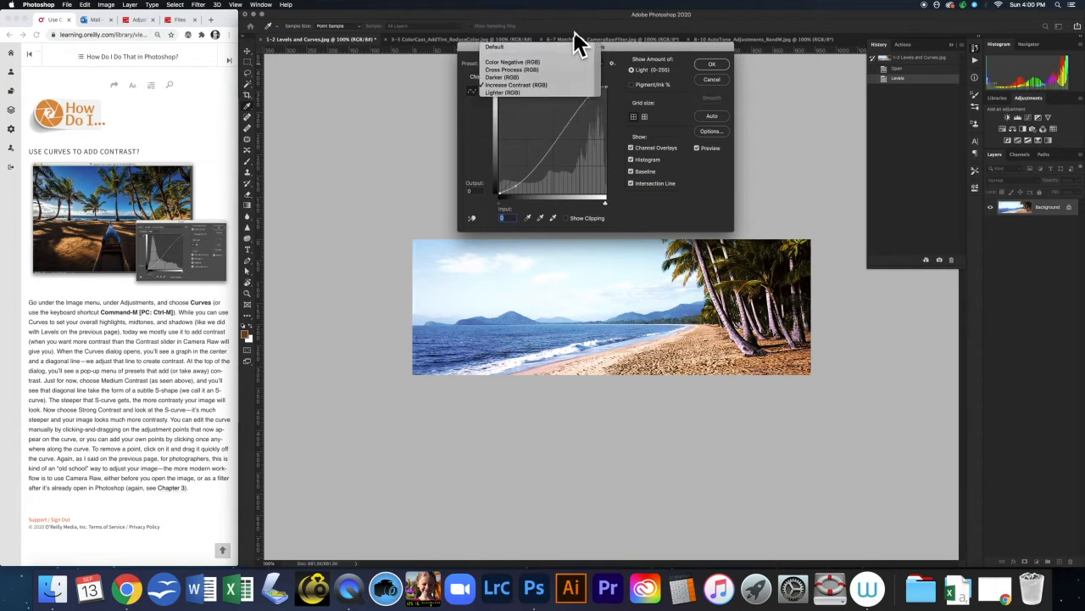
- Shape the RGB curve into an S by raising a highlights point and lowering a shadows point to about output 54
left_click(578, 113)
mouse_move(579, 112)
left_mouse_down()
mouse_move(574, 105)
mouse_move(588, 121)
mouse_move(569, 102)
mouse_move(588, 118)
mouse_move(578, 107)
left_mouse_up()
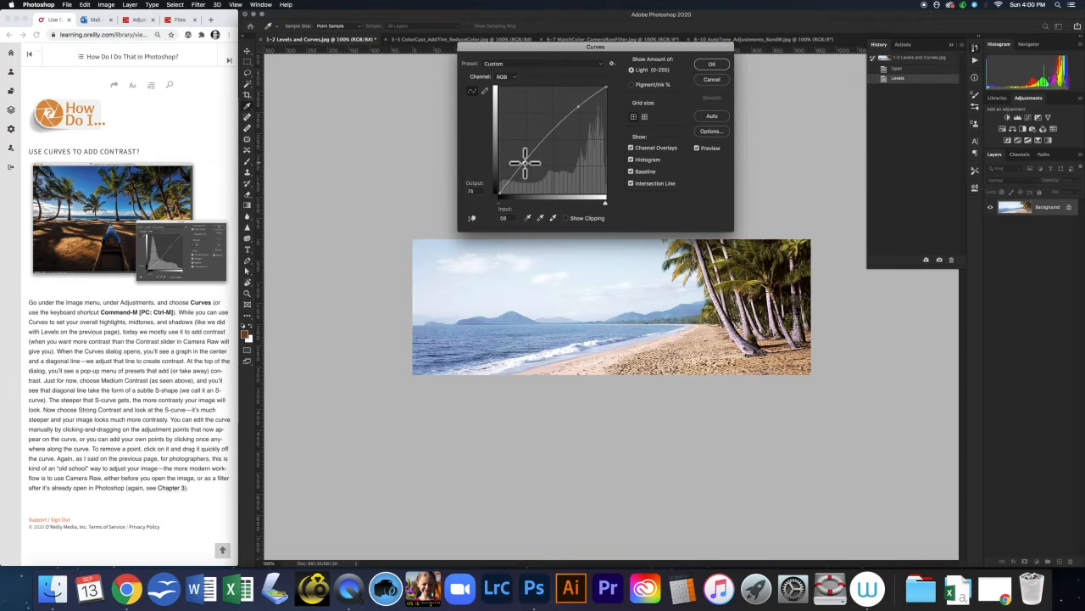
left_click_drag(519, 162, 535, 170)
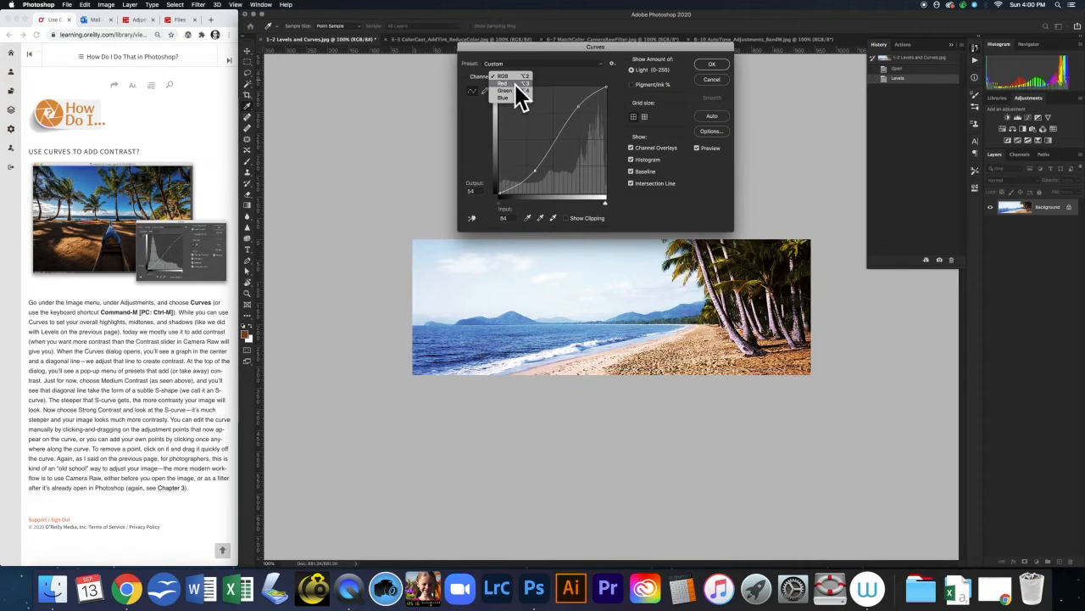
- Bend the Red channel's curve up and then down, leaving its point at input 236 and output 207
left_click(515, 84)
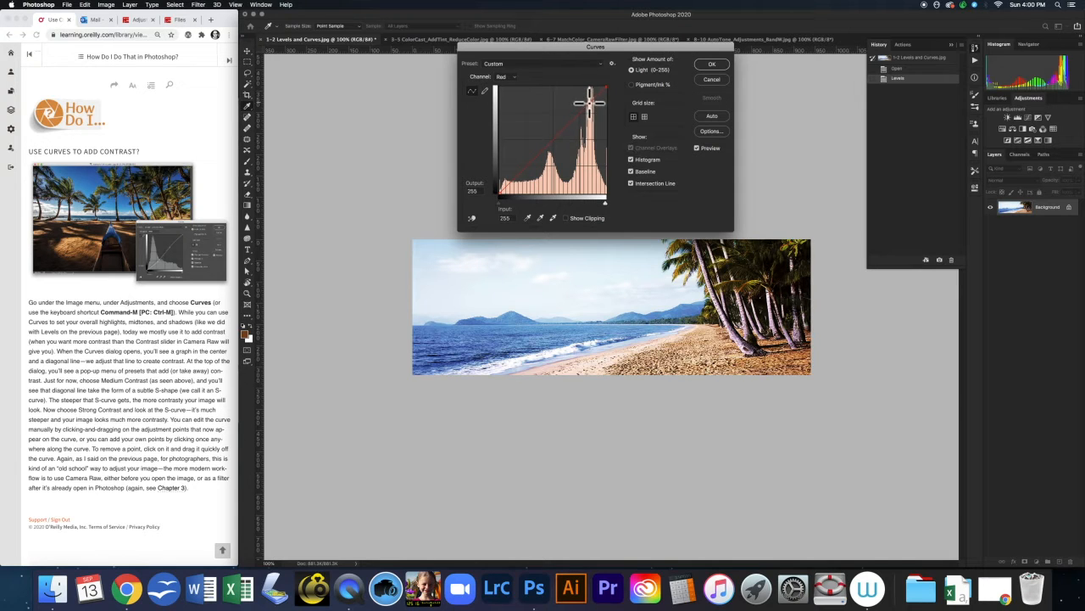
left_click_drag(589, 103, 585, 98)
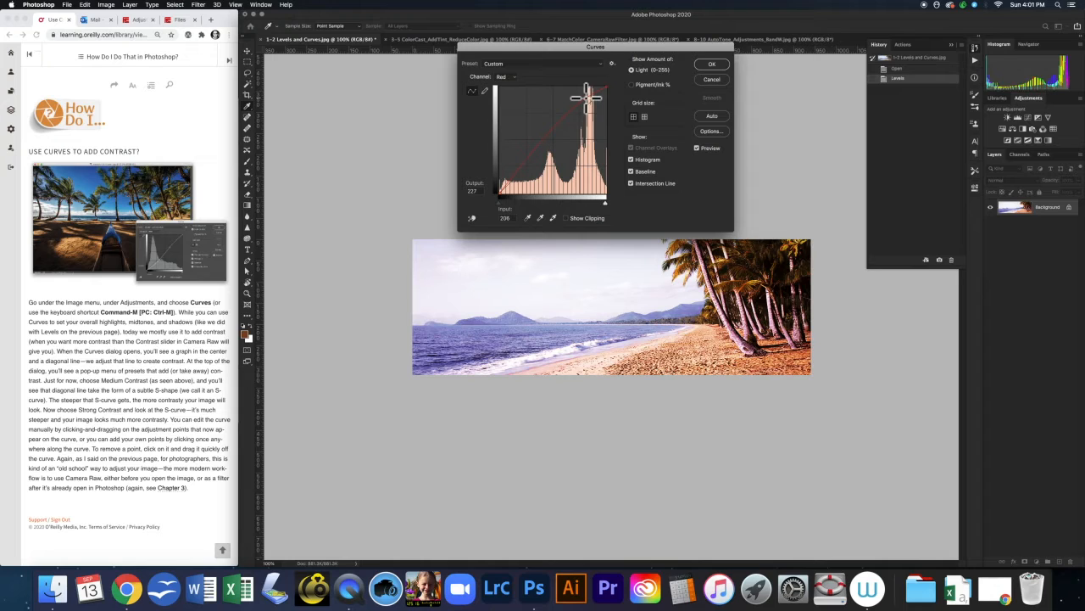
left_click_drag(586, 97, 586, 96)
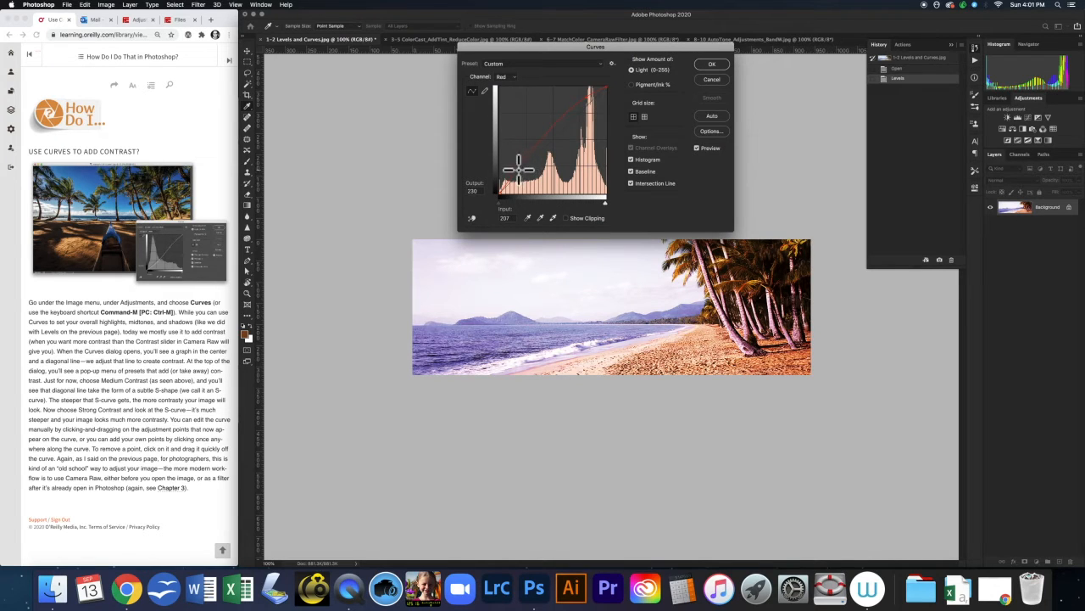
left_click_drag(588, 100, 594, 115)
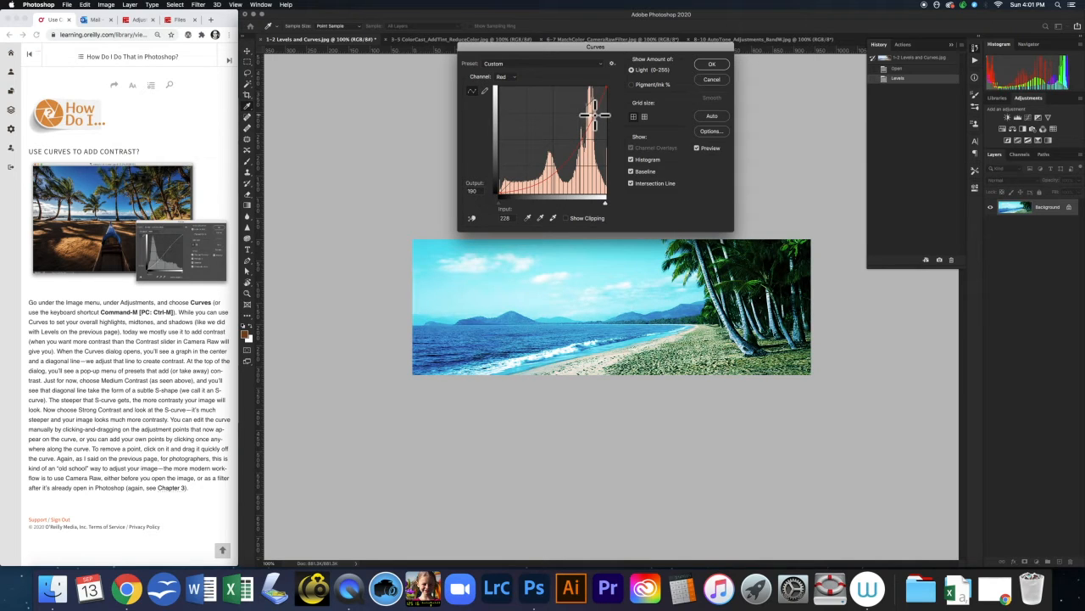
mouse_move(594, 115)
left_mouse_down()
mouse_move(582, 97)
mouse_move(598, 108)
left_mouse_up()
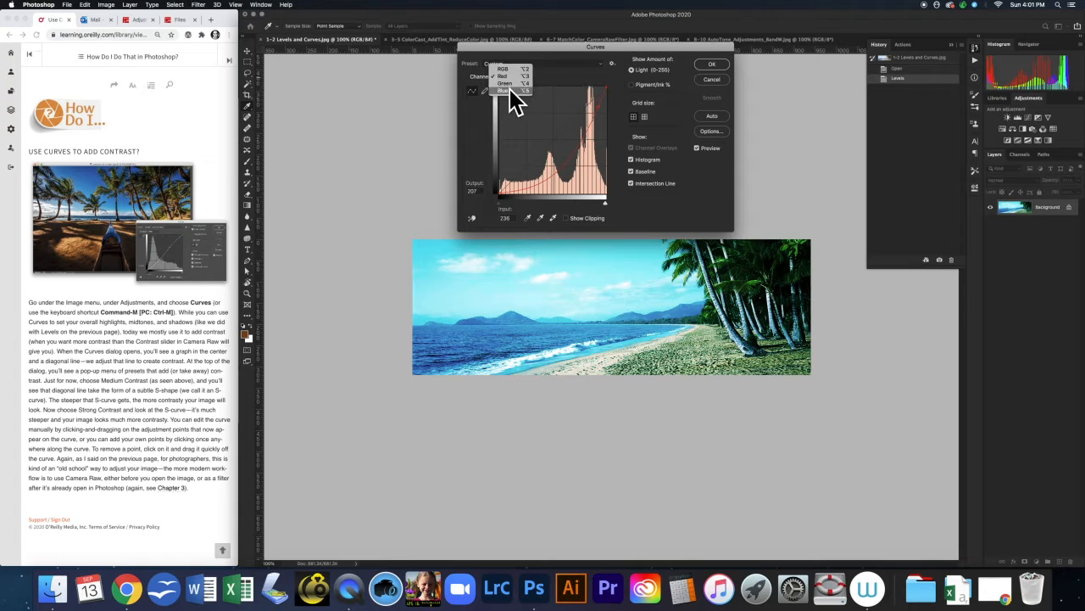
- Raise the Blue channel's curve to output 224 at input 199, and reset all curves with the Default preset
left_click(509, 91)
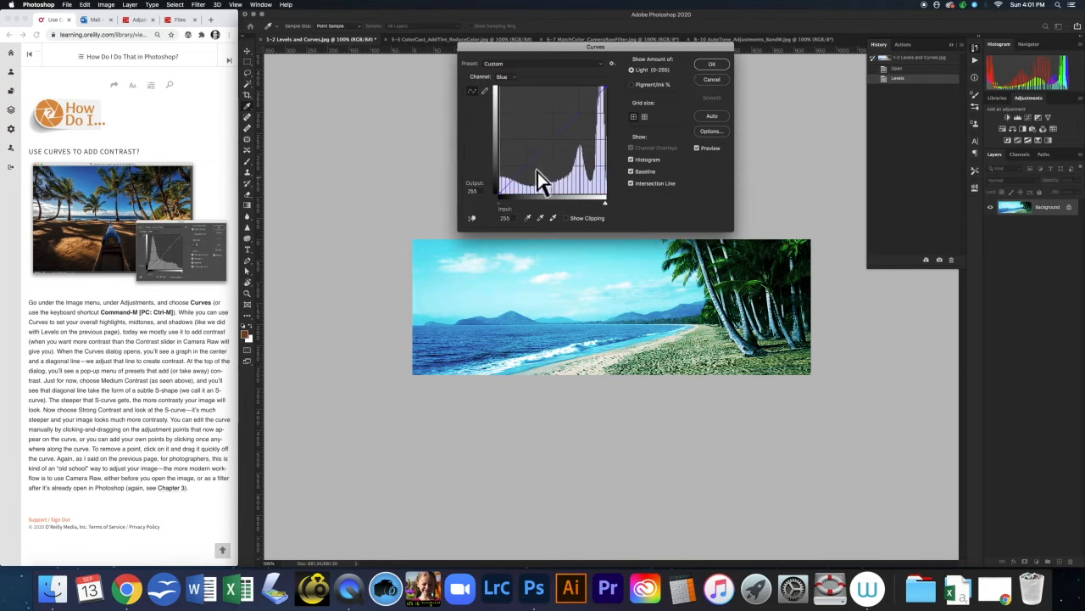
mouse_move(585, 107)
left_mouse_down()
mouse_move(573, 92)
mouse_move(603, 121)
mouse_move(581, 100)
left_mouse_up()
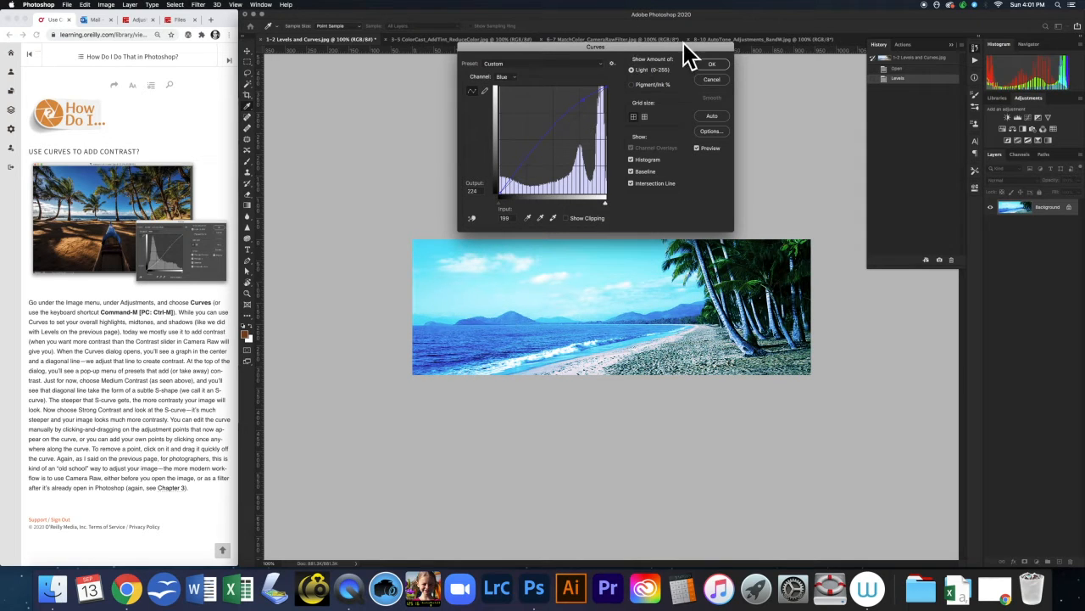
left_click(600, 63)
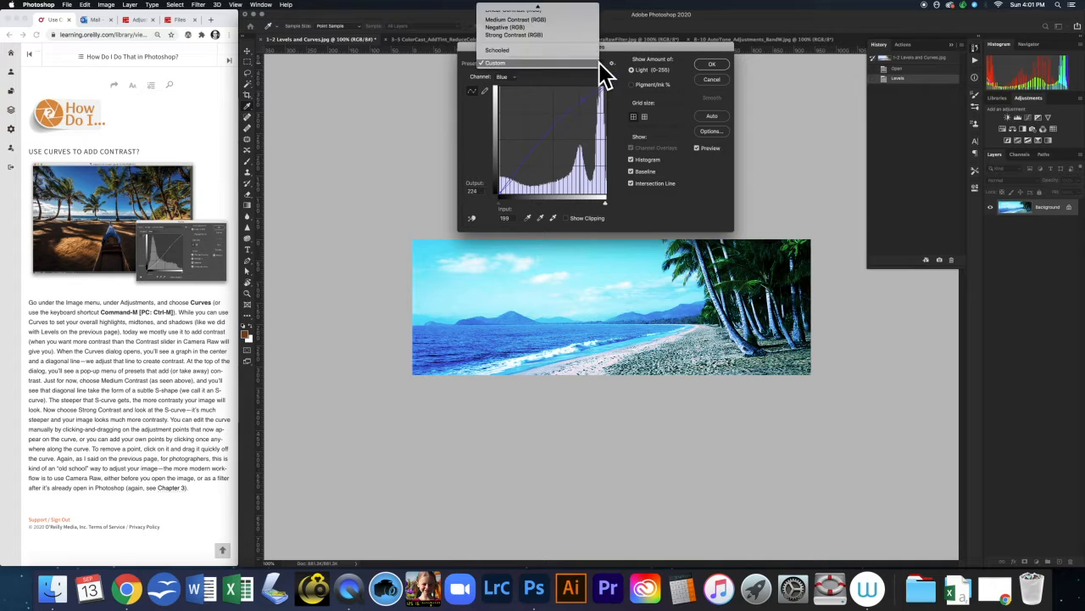
left_click(573, 7)
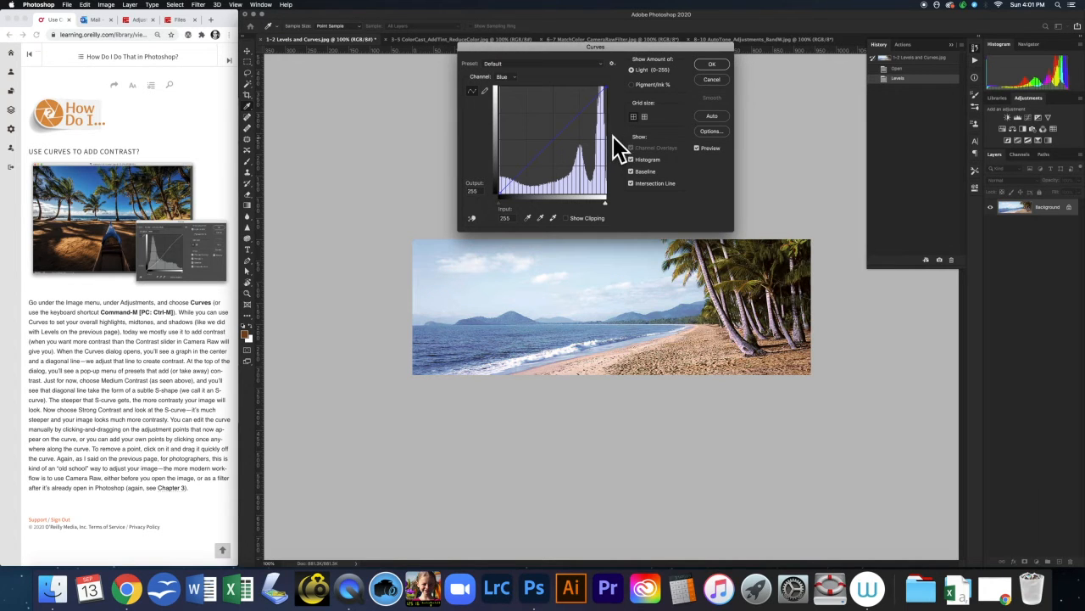
- Apply the Curves adjustment with the Medium Contrast (RGB) preset
left_click(601, 65)
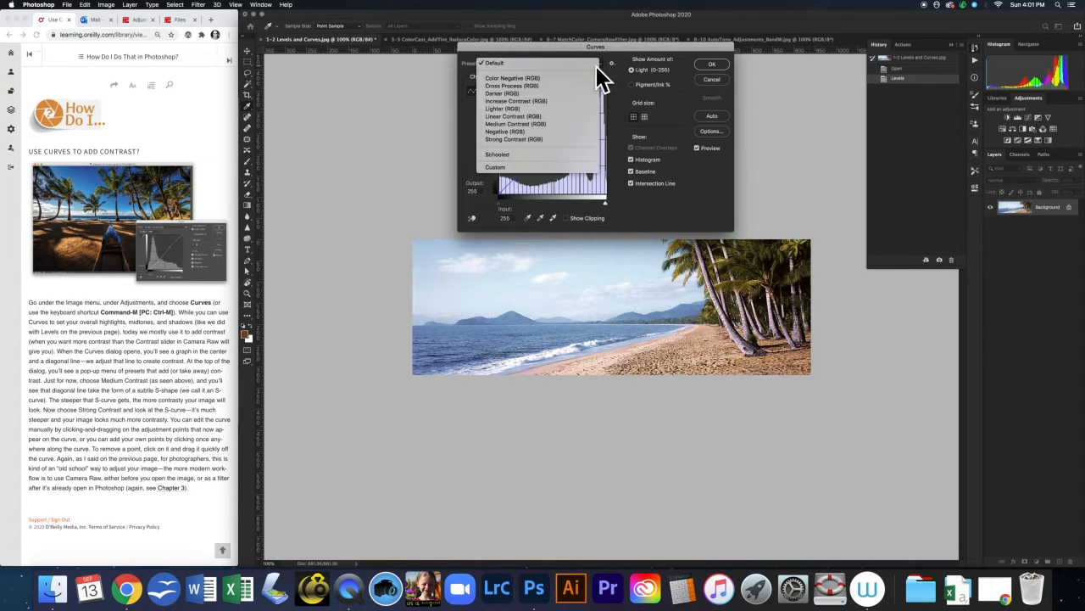
left_click(543, 123)
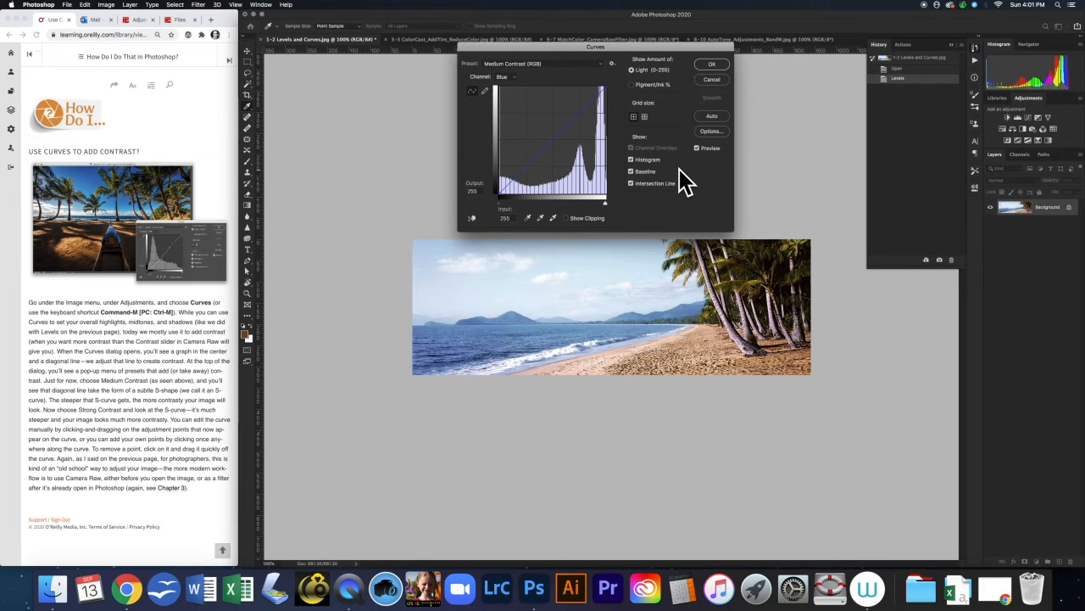
left_click(713, 64)
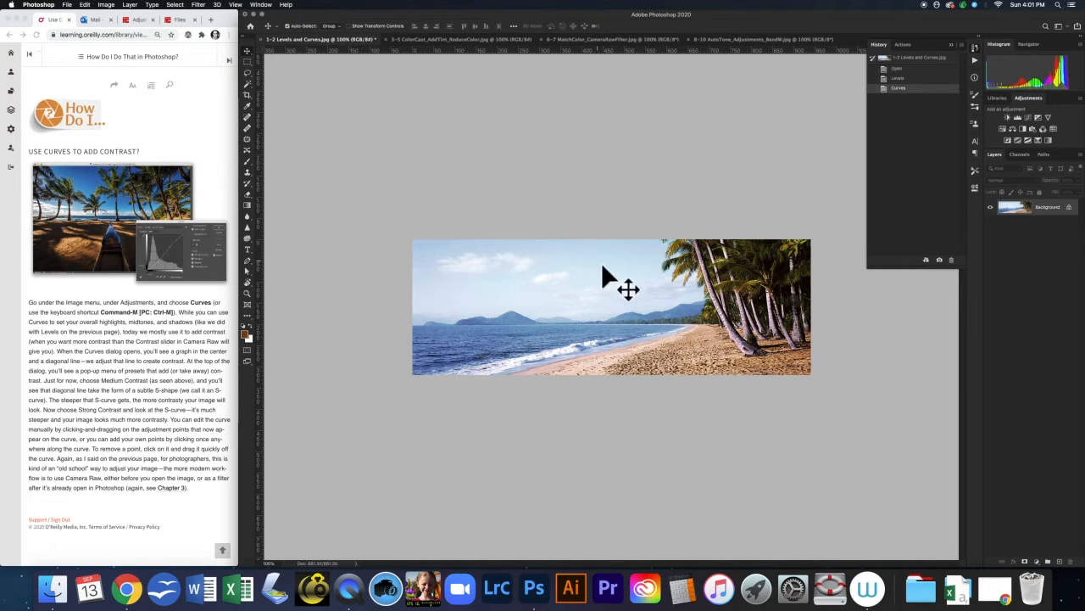
- Add a Levels adjustment layer above the Background, close its properties and delete the layer
left_click(1018, 118)
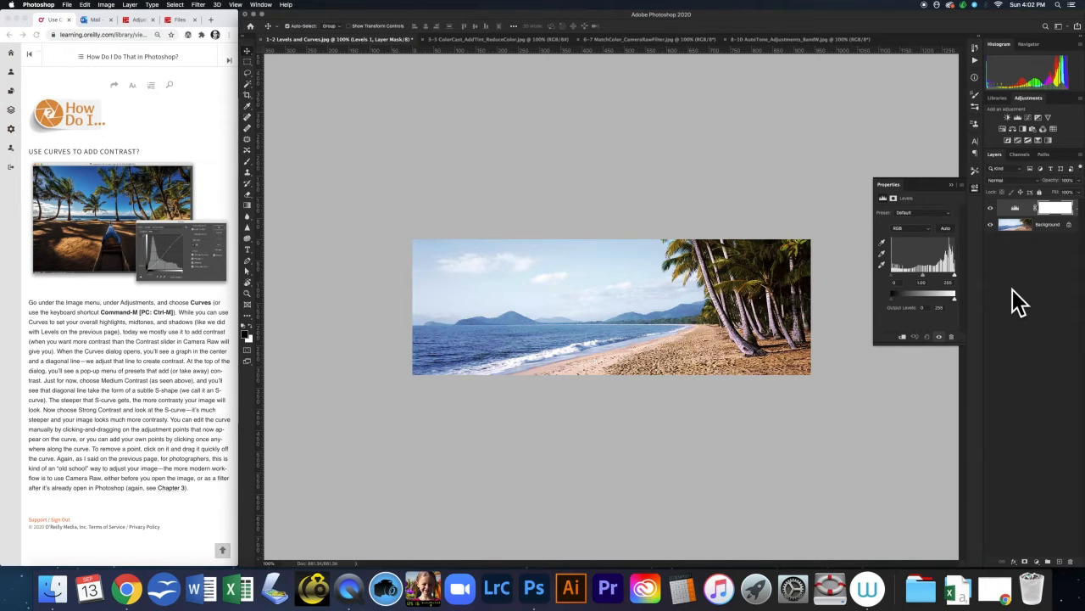
left_click(953, 184)
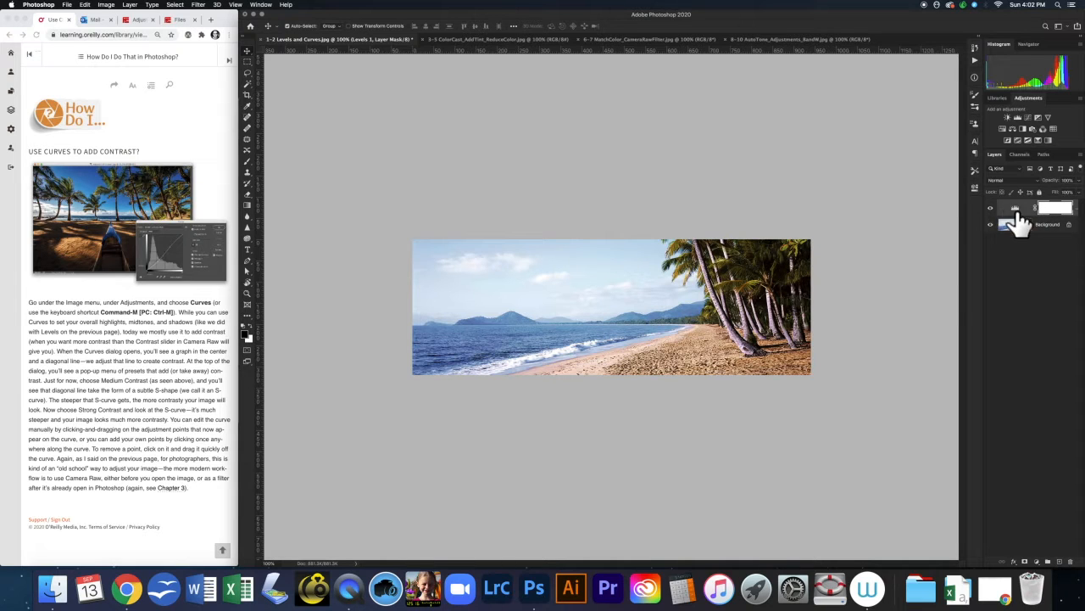
key("Delete")
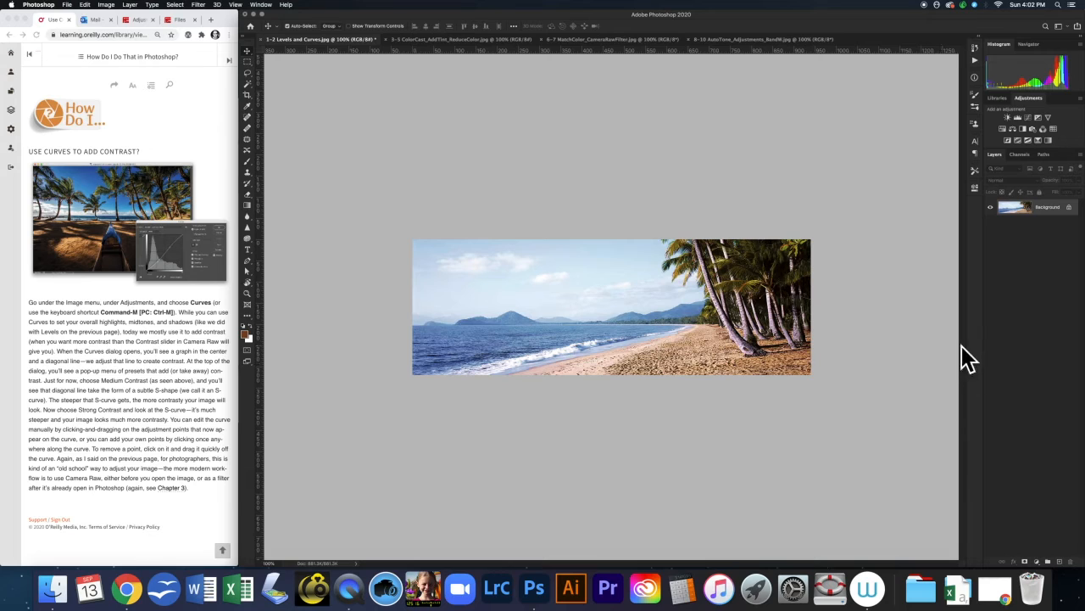
- Try a Curves adjustment layer with S-shaped curves in the RGB and Green channels, and delete the layer
left_click(1029, 121)
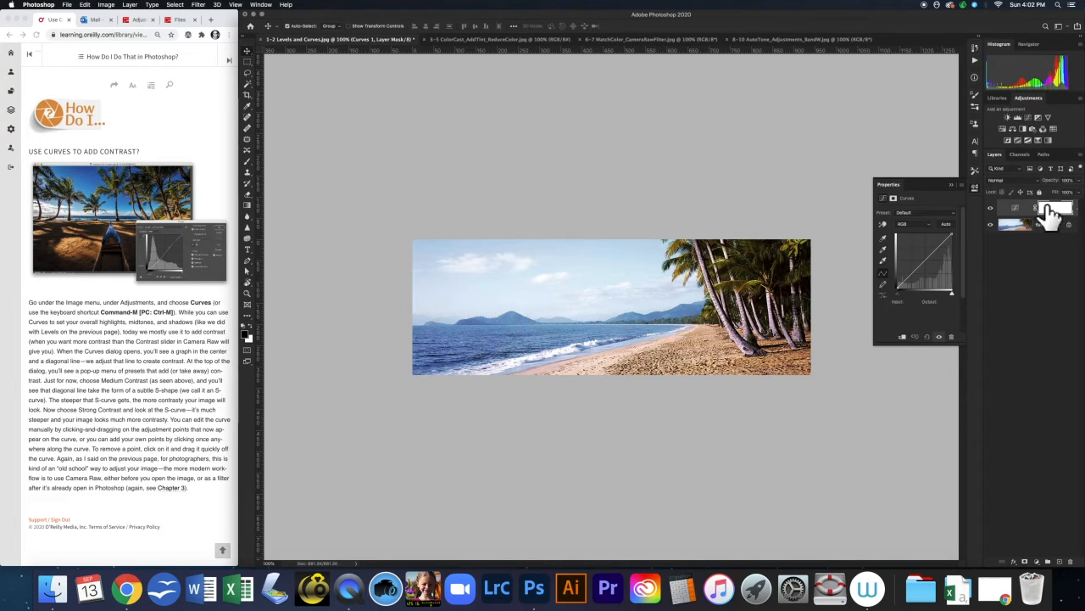
left_click_drag(938, 250, 918, 273)
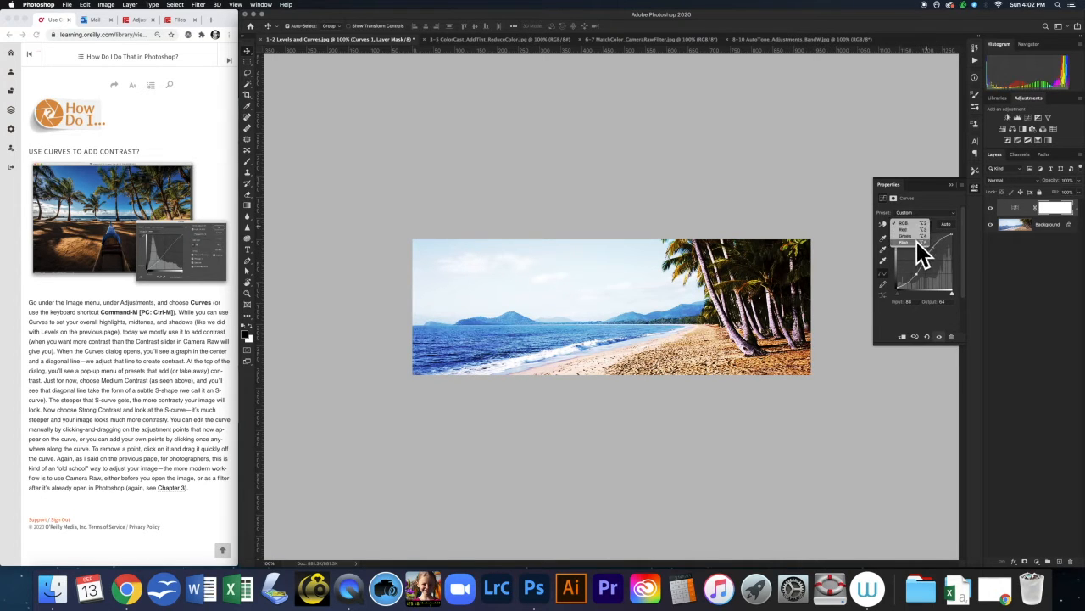
left_click(917, 237)
left_click_drag(942, 245, 918, 272)
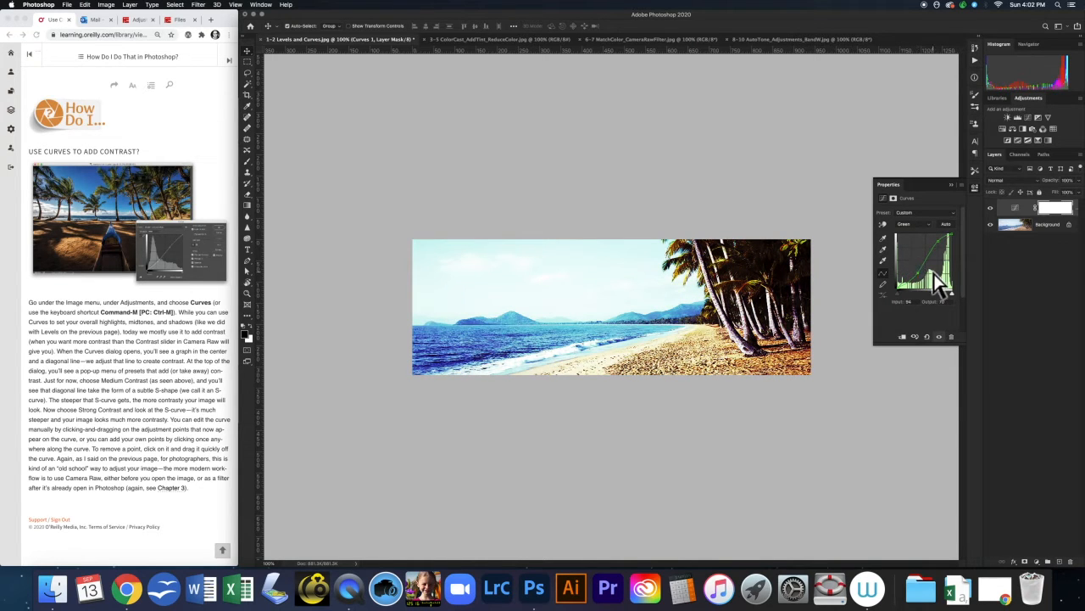
left_click(952, 184)
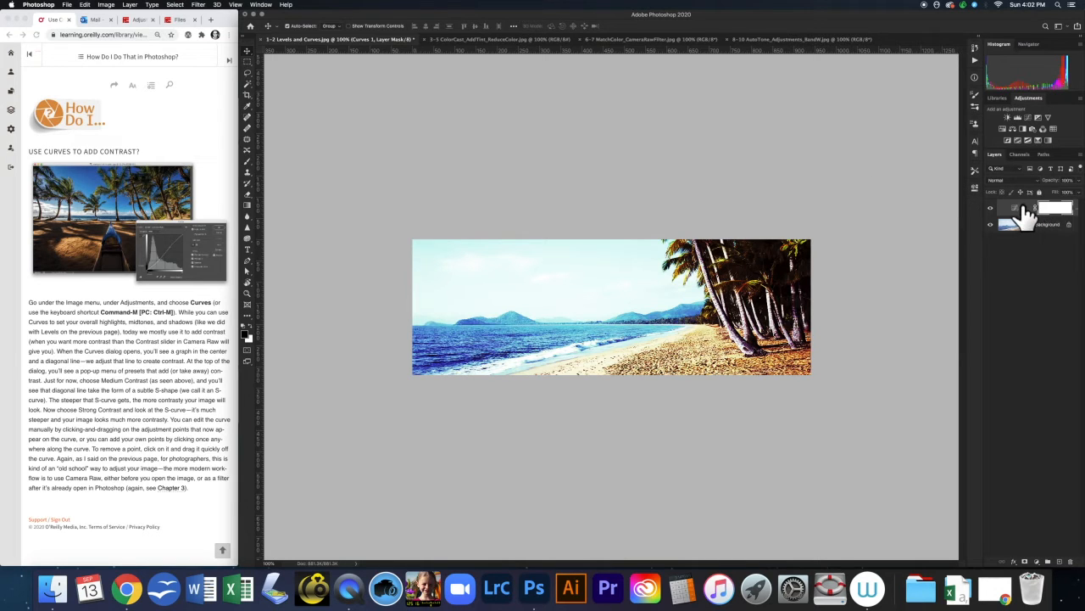
key("Delete")
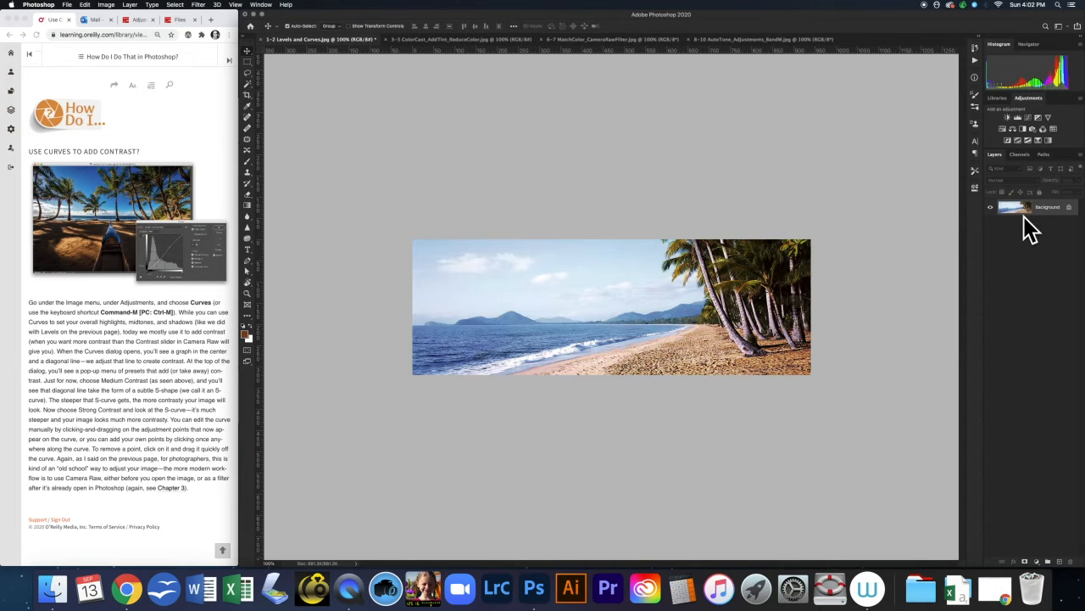
- Show the document history and switch to the image 3-5 ColorCast_AddTint_ReduceColor.jpg
left_click(975, 49)
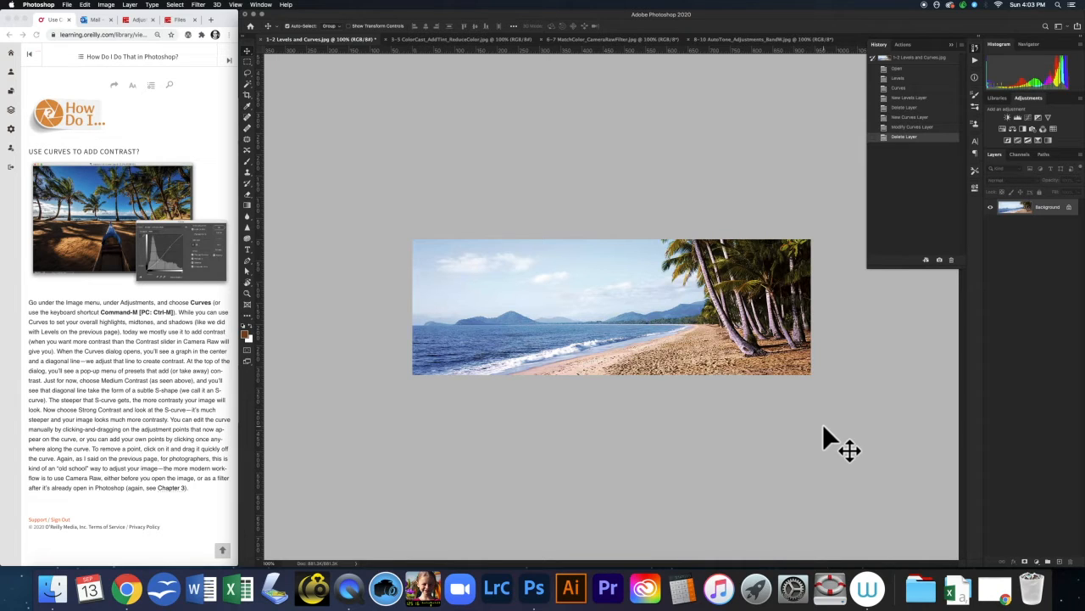
left_click(459, 39)
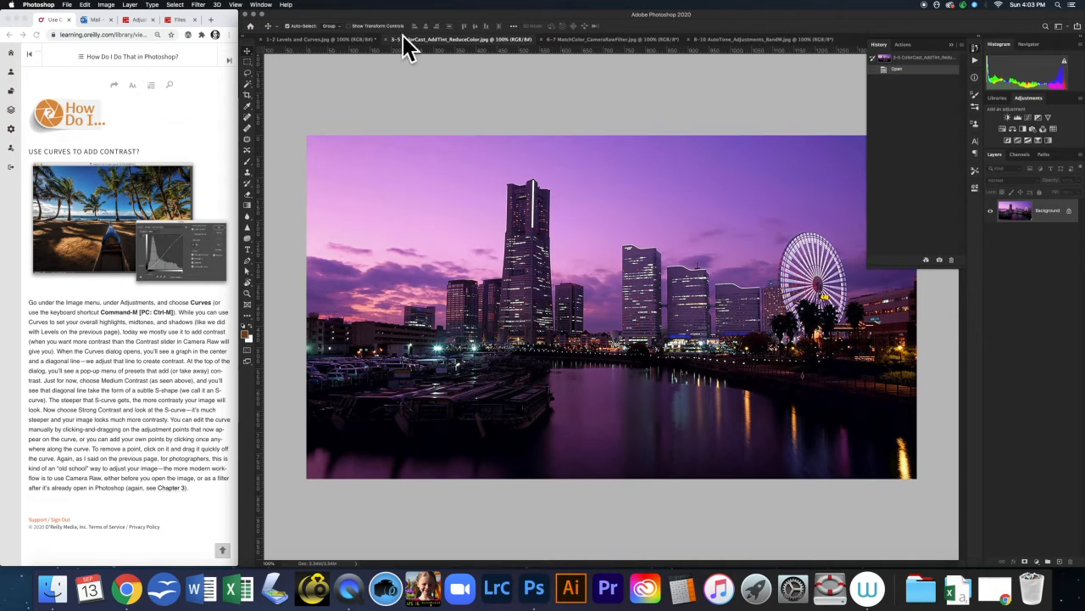
- Advance the textbook in Chrome to the Remove Color Casts section and select the sentence about bringing up the Curves dialog
left_click(155, 135)
left_click(229, 60)
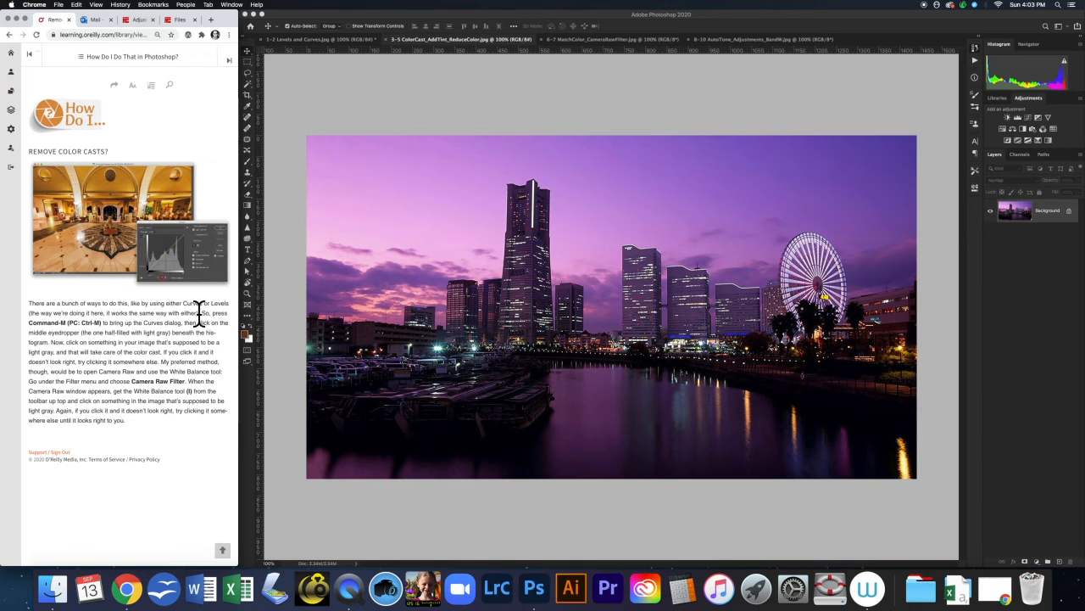
mouse_move(201, 314)
left_mouse_down()
mouse_move(211, 314)
mouse_move(178, 325)
mouse_move(192, 329)
left_mouse_up()
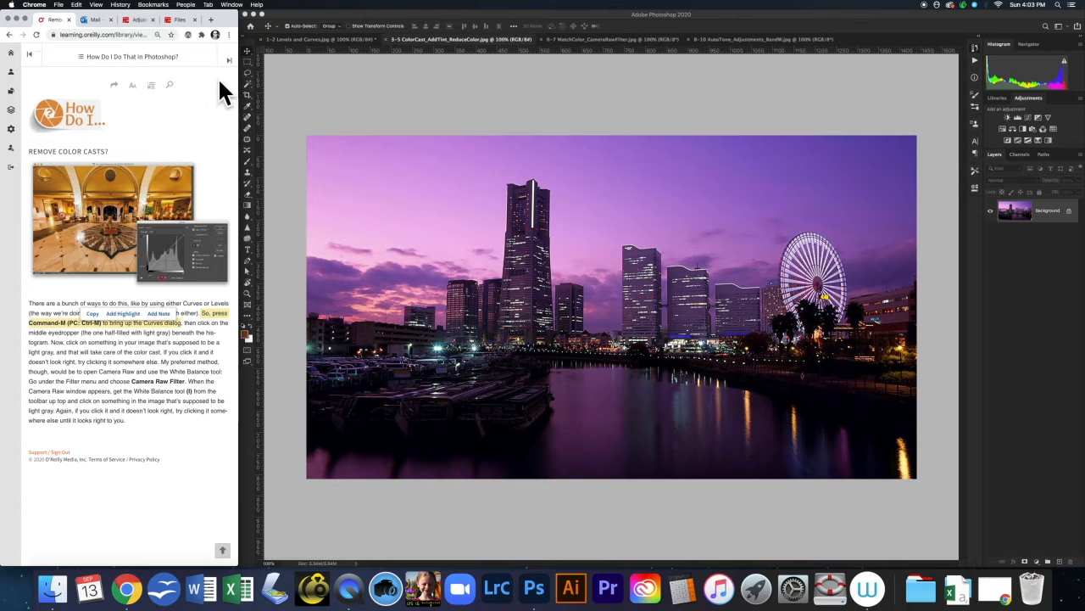
- Reduce the skyline photo's purple cast in Photoshop with Curves, sampling the gray point on the middle building and again on the water
left_click(417, 84)
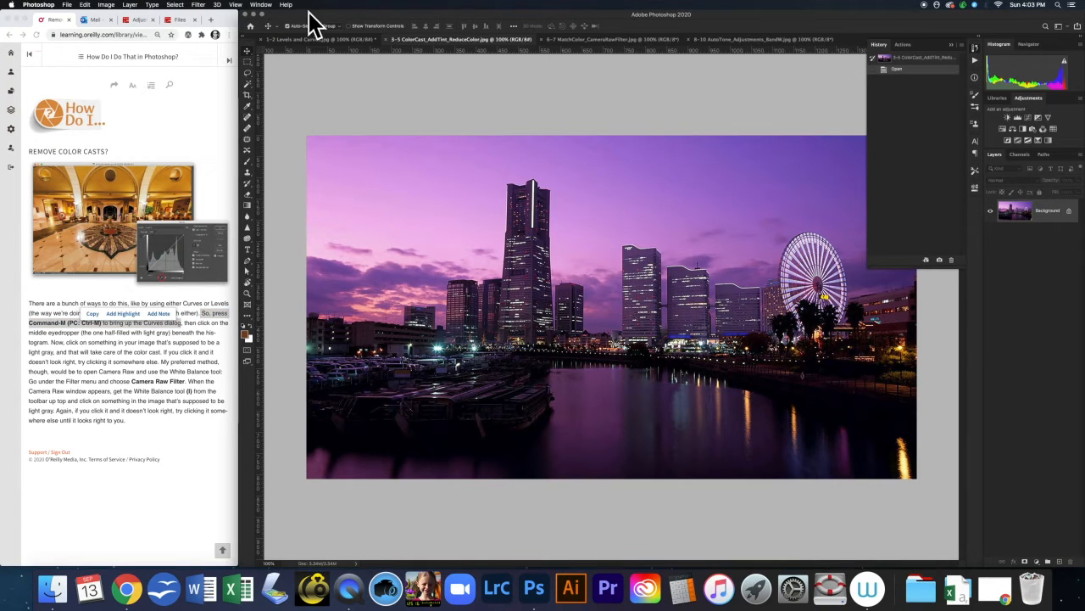
left_click(107, 7)
mouse_move(127, 14)
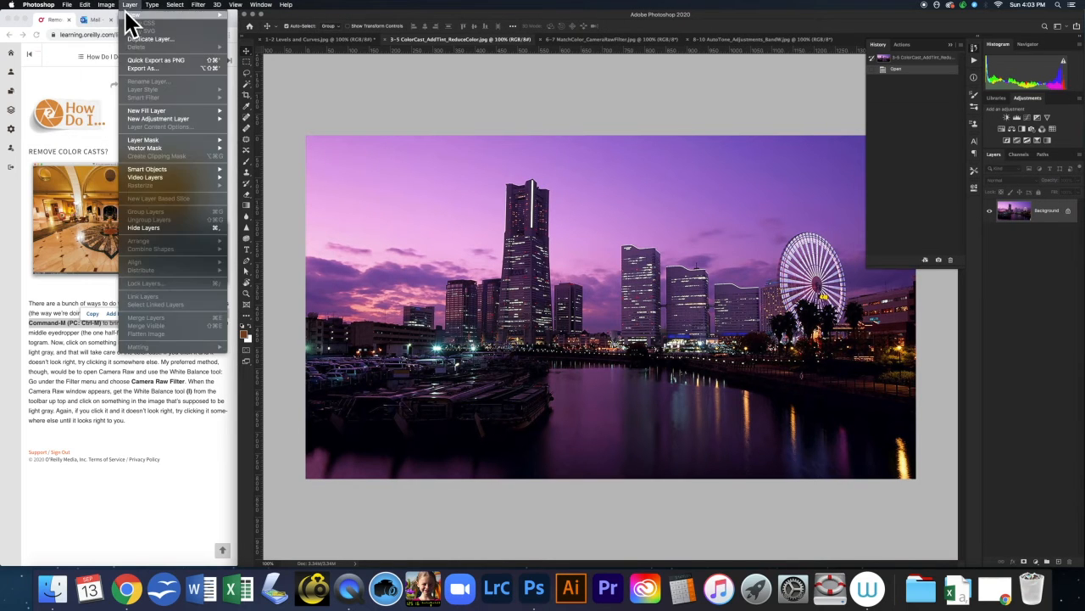
mouse_move(169, 28)
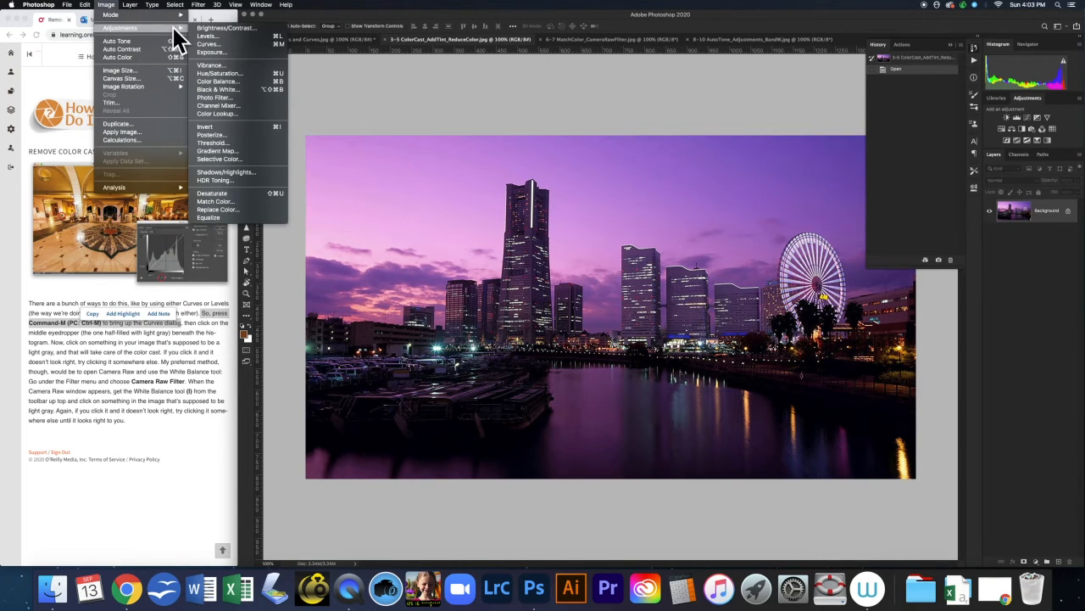
left_click(212, 44)
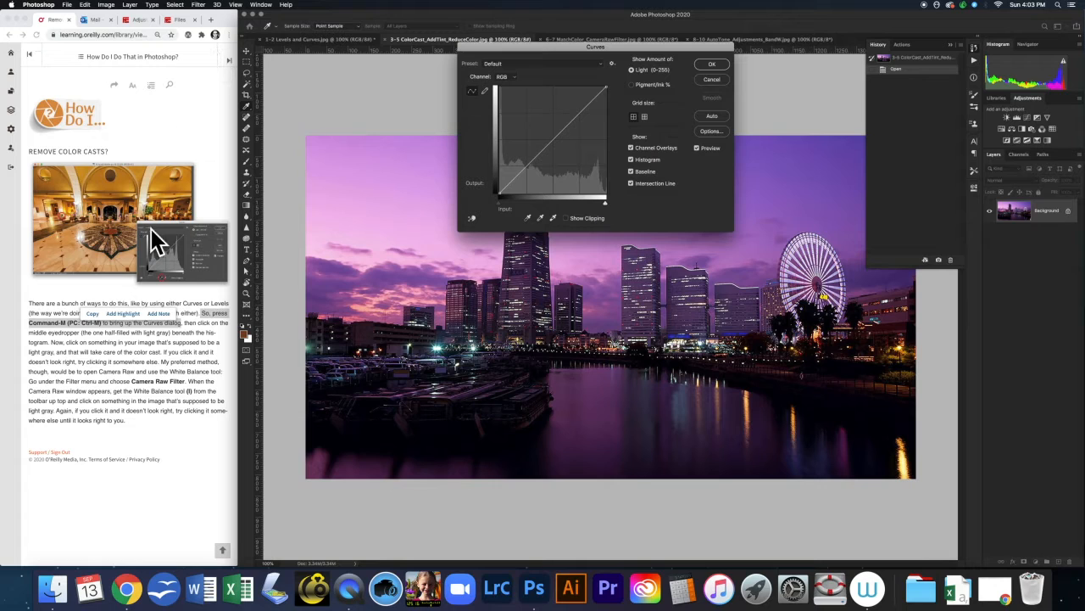
left_click_drag(648, 47, 755, 12)
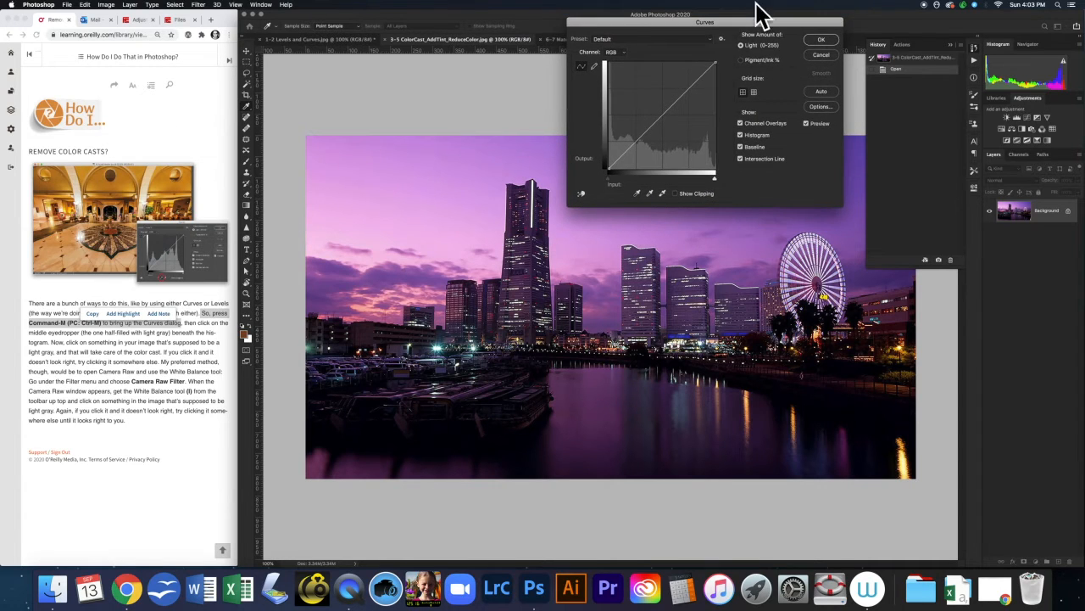
left_click(649, 194)
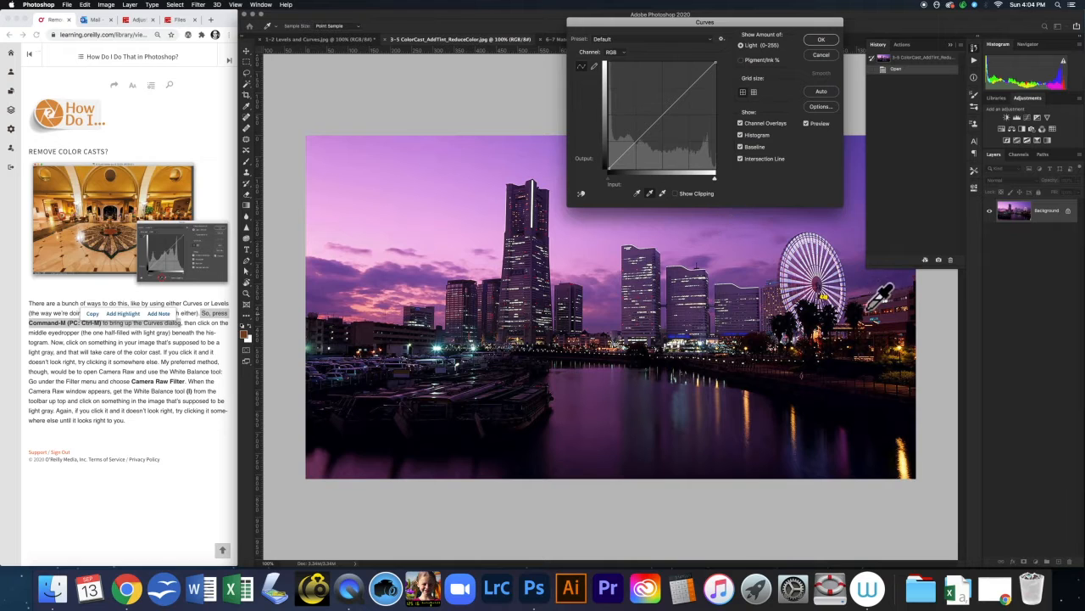
left_click(635, 248)
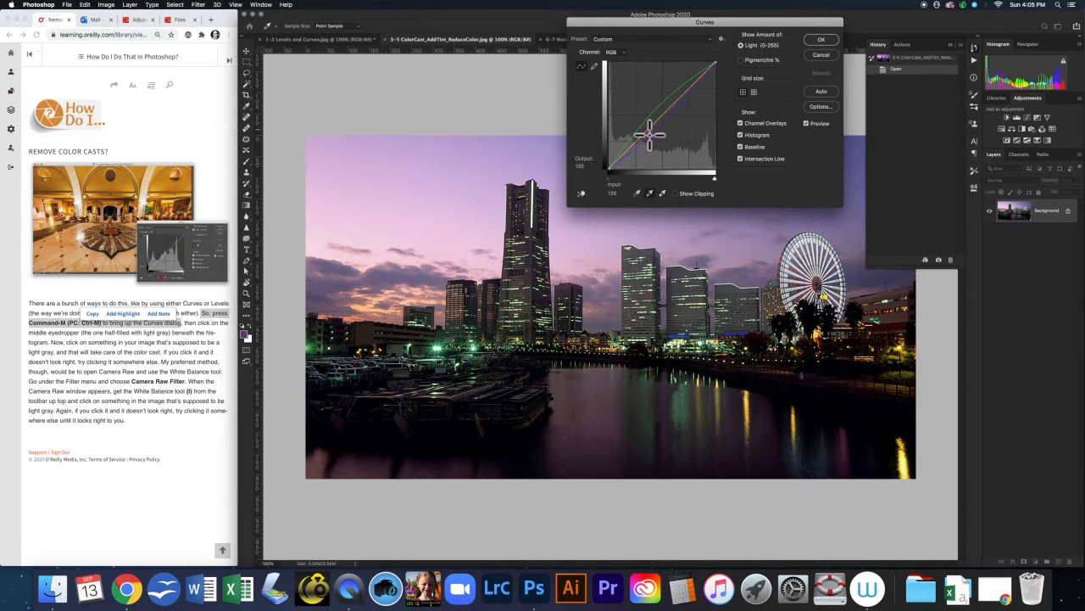
left_click(634, 416)
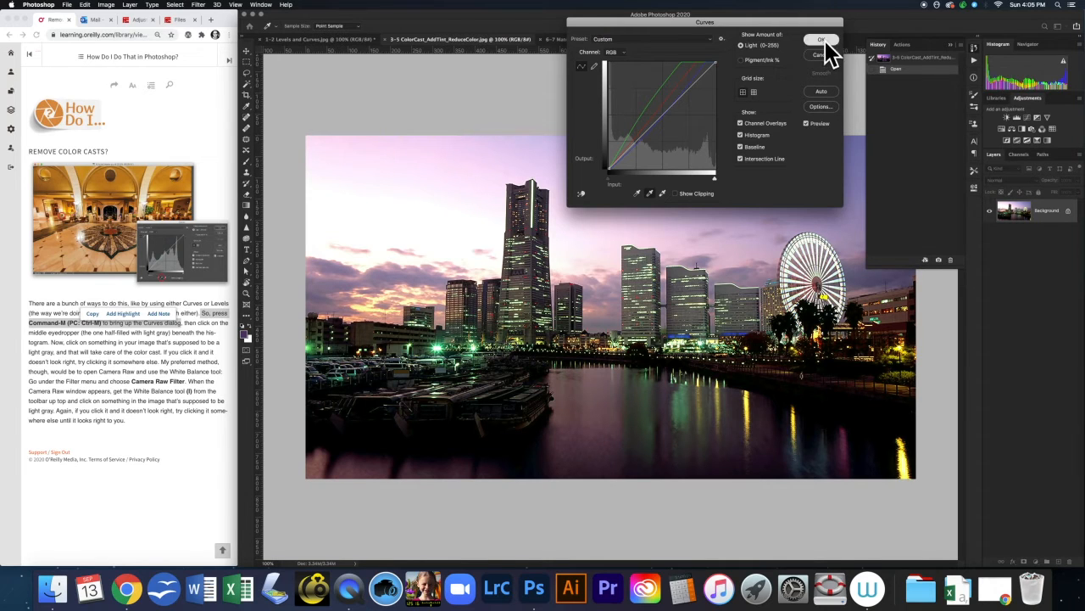
left_click(823, 42)
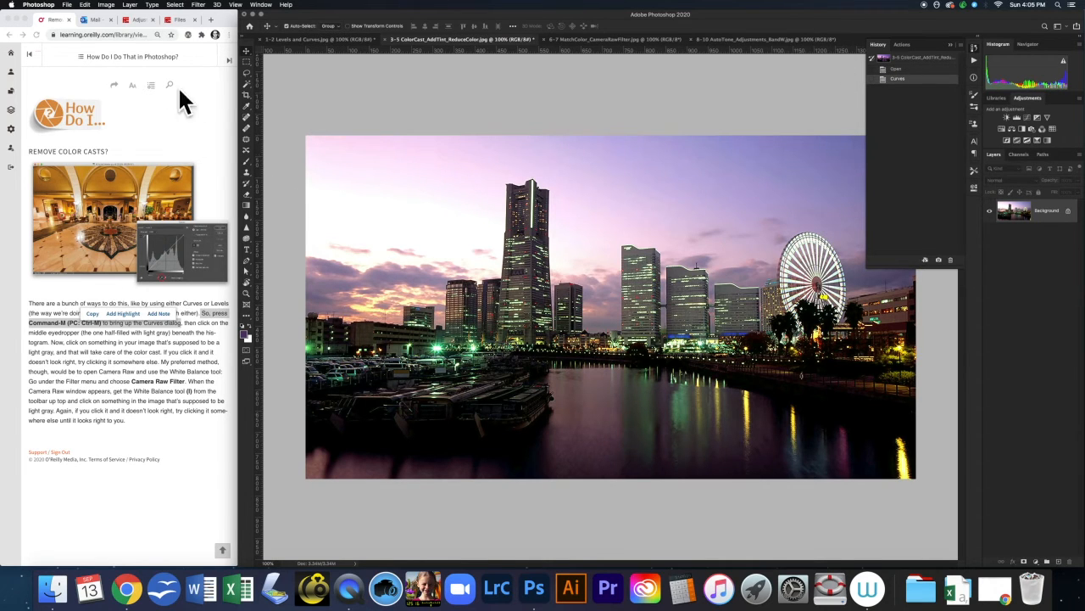
- Advance the textbook to Add a Tint or Color Grading and add a Color Lookup adjustment layer above the skyline photo
left_click(173, 112)
left_click(230, 55)
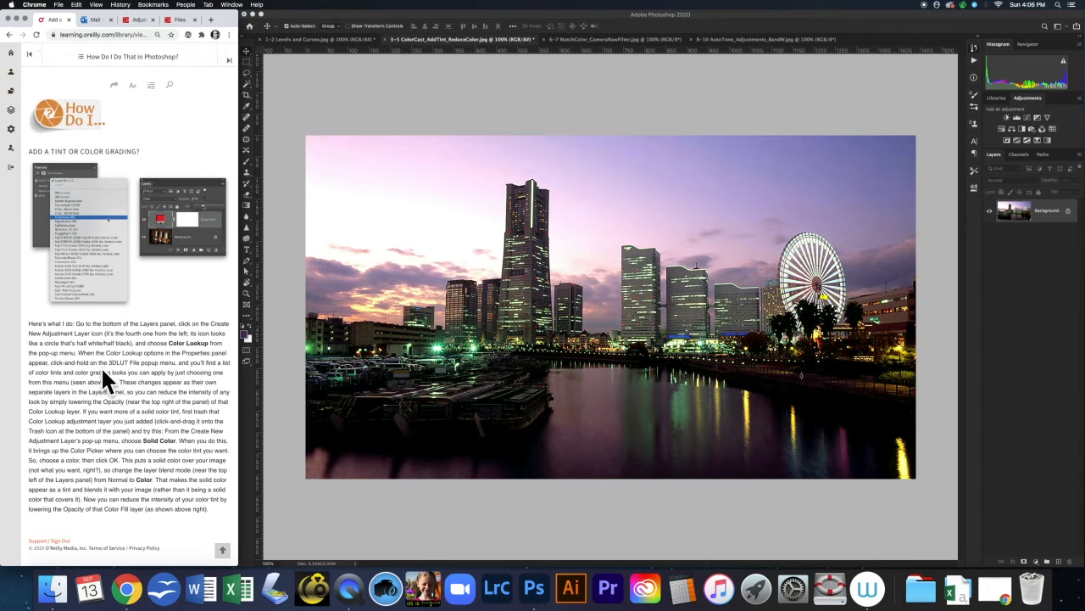
left_click(1035, 563)
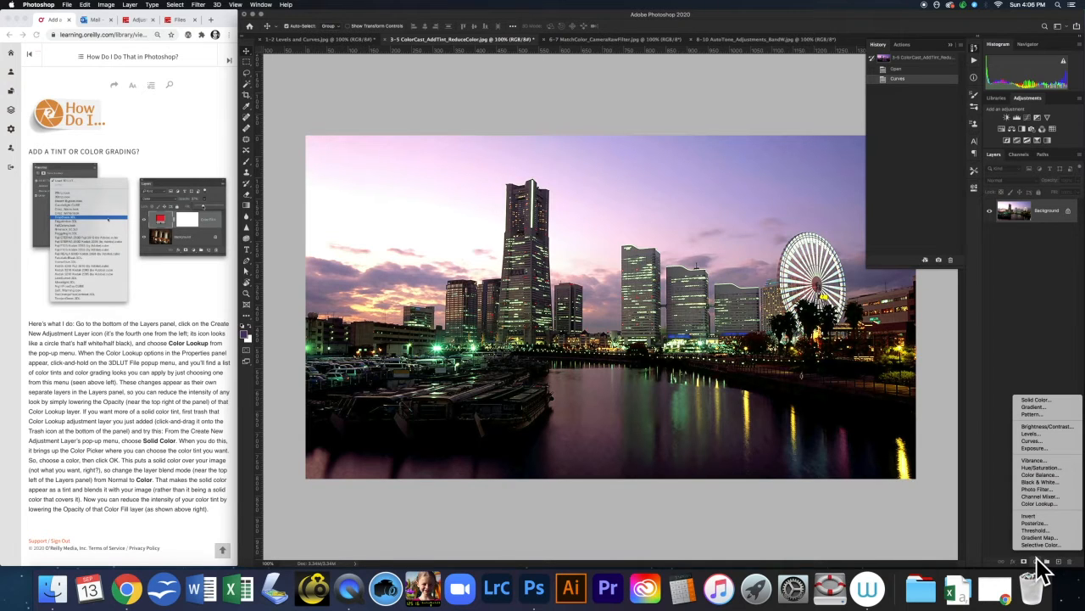
left_click(1050, 506)
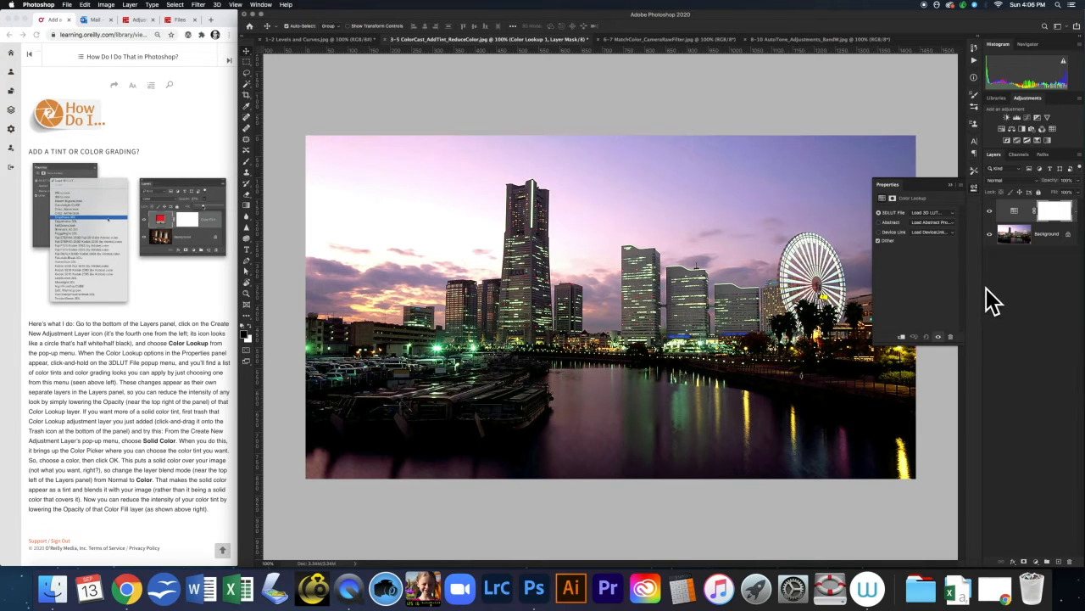
- Try the 2Strip.look, 3Strip.look, Bleach Bypass.look and Candlelight.CUBE 3D LUTs on the Color Lookup layer
left_click(951, 212)
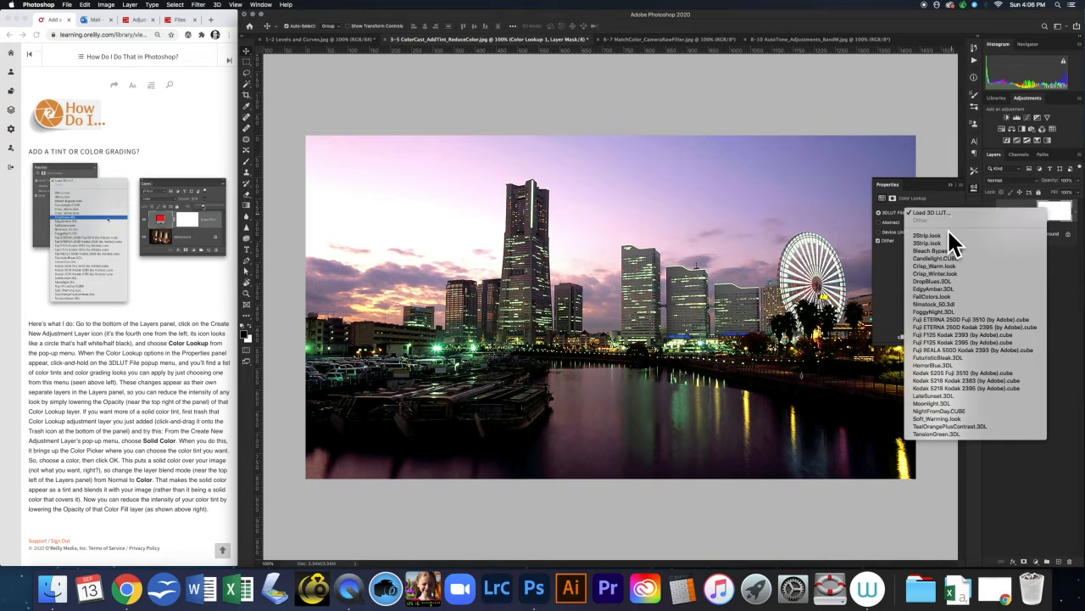
left_click(947, 234)
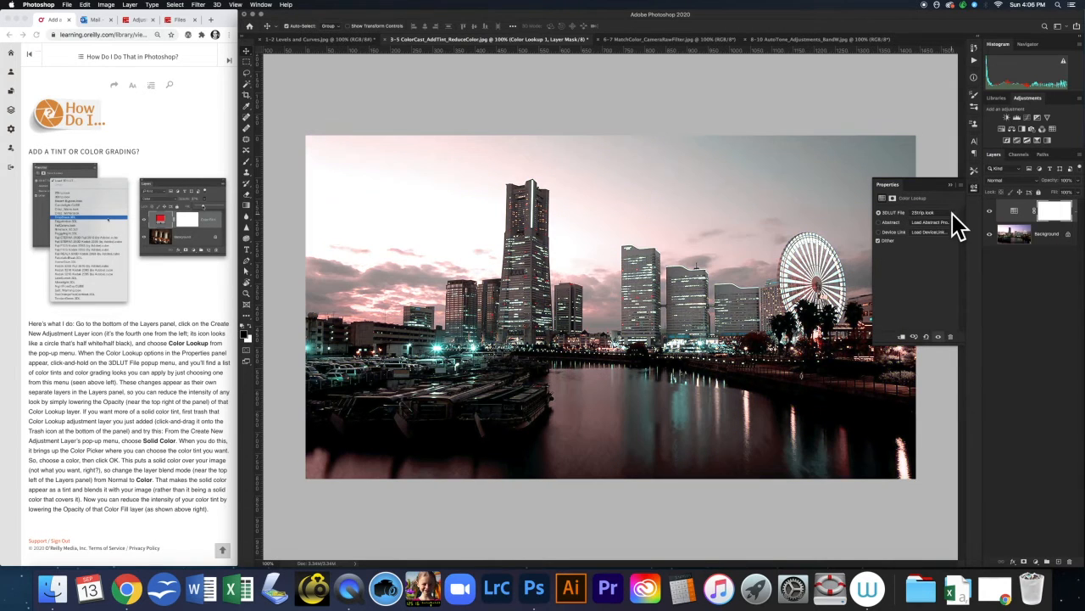
left_click(949, 212)
left_click(949, 218)
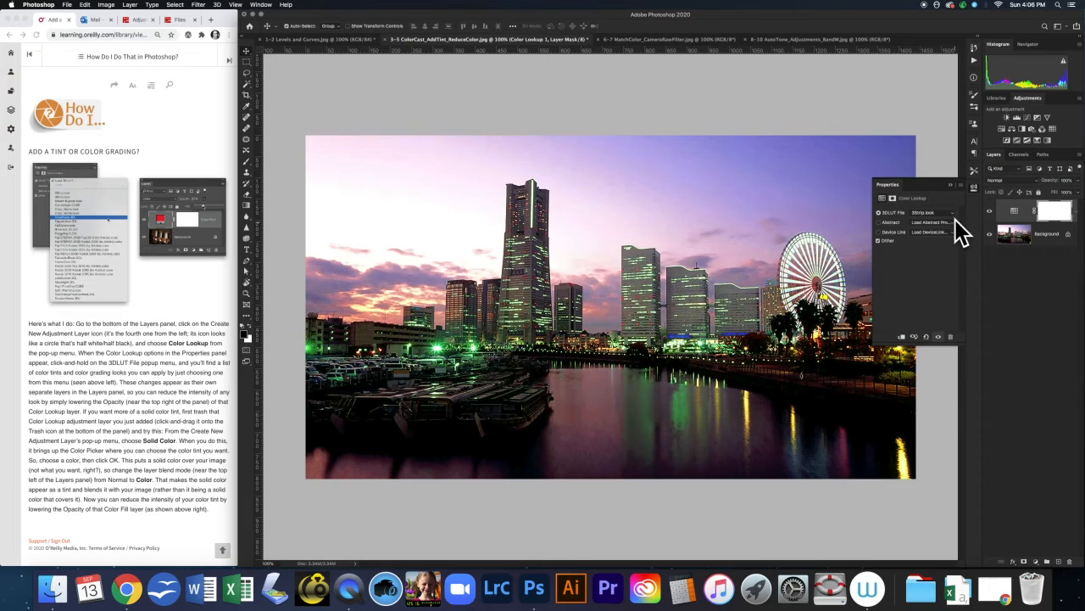
left_click(956, 218)
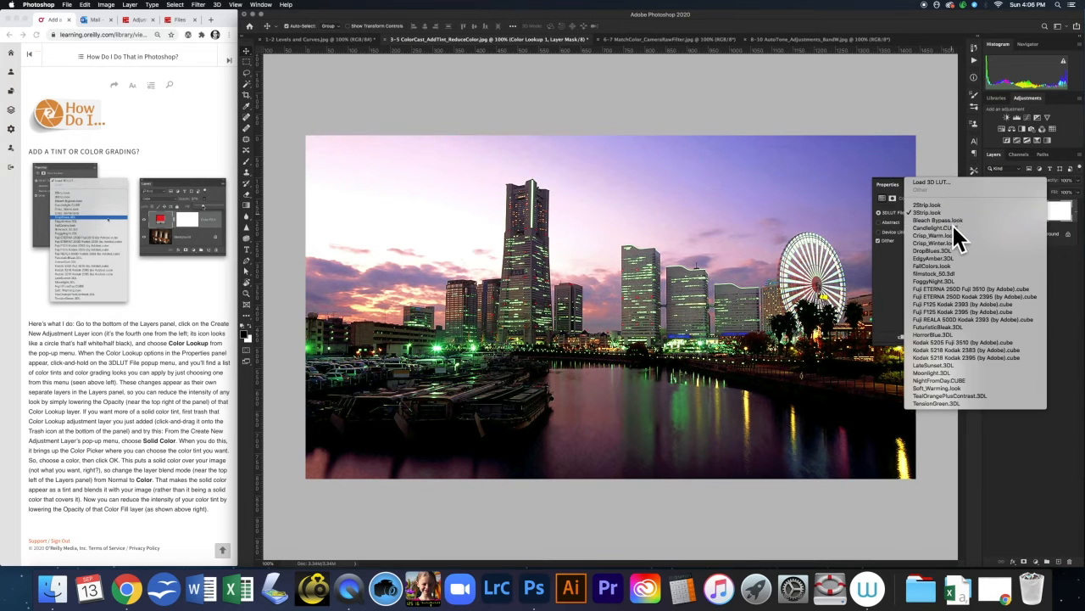
left_click(955, 230)
left_click(951, 213)
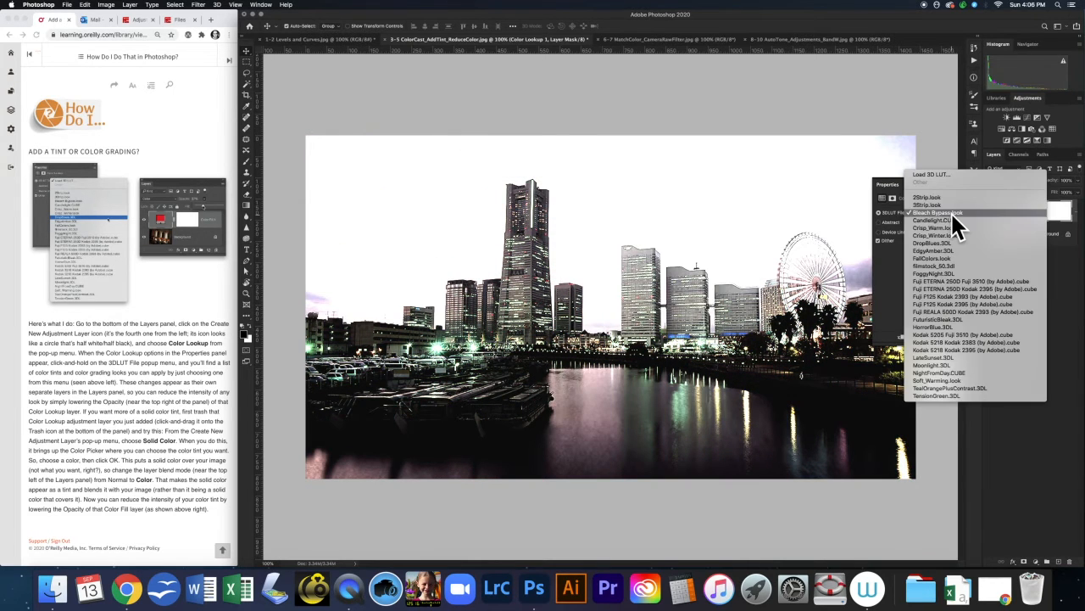
left_click(951, 218)
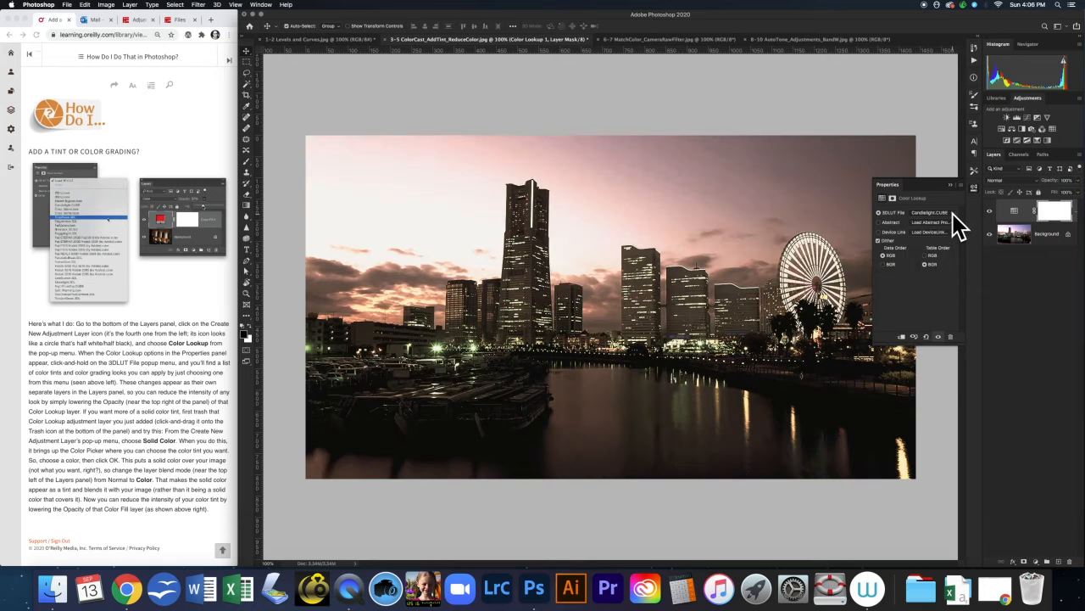
- Try the Crisp_Winter.look, DropBlues.3DL and FuturisticBleak.3DL color looks on the Color Lookup layer
left_click(952, 214)
left_click(955, 228)
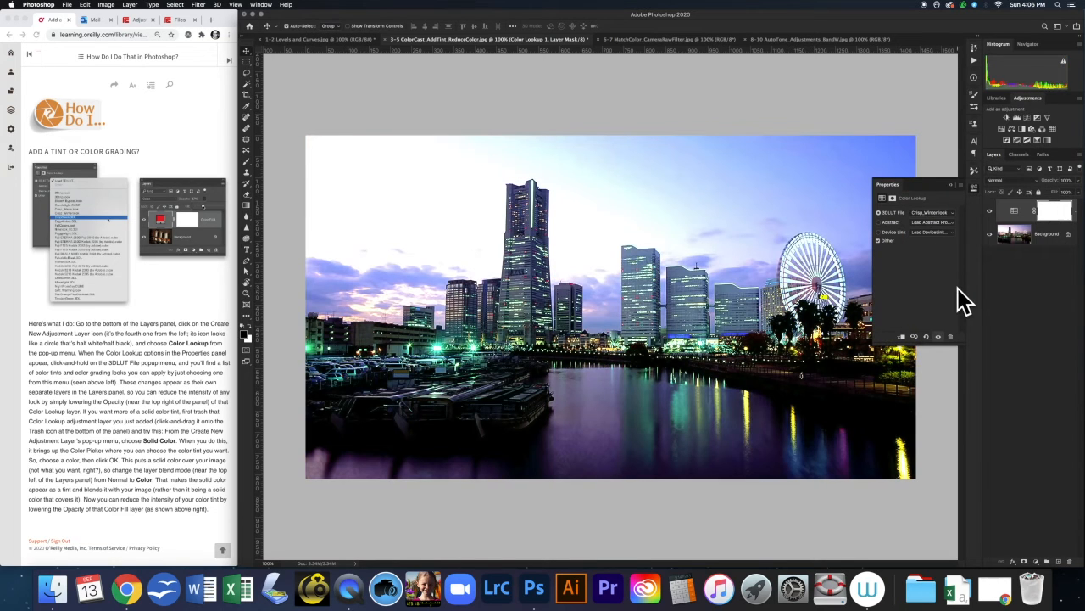
left_click(951, 215)
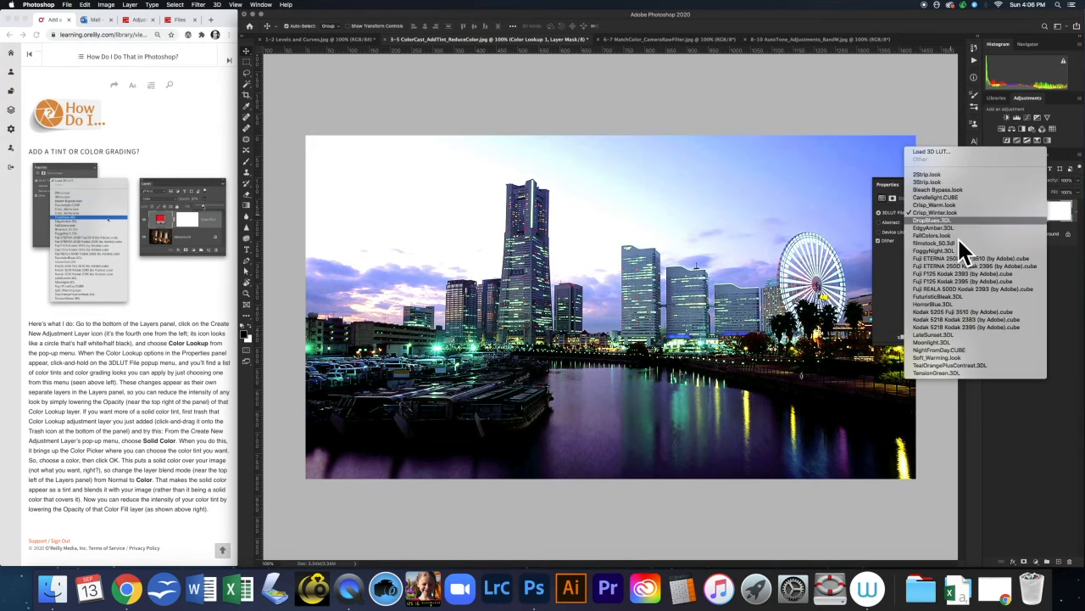
left_click(957, 237)
left_click(951, 211)
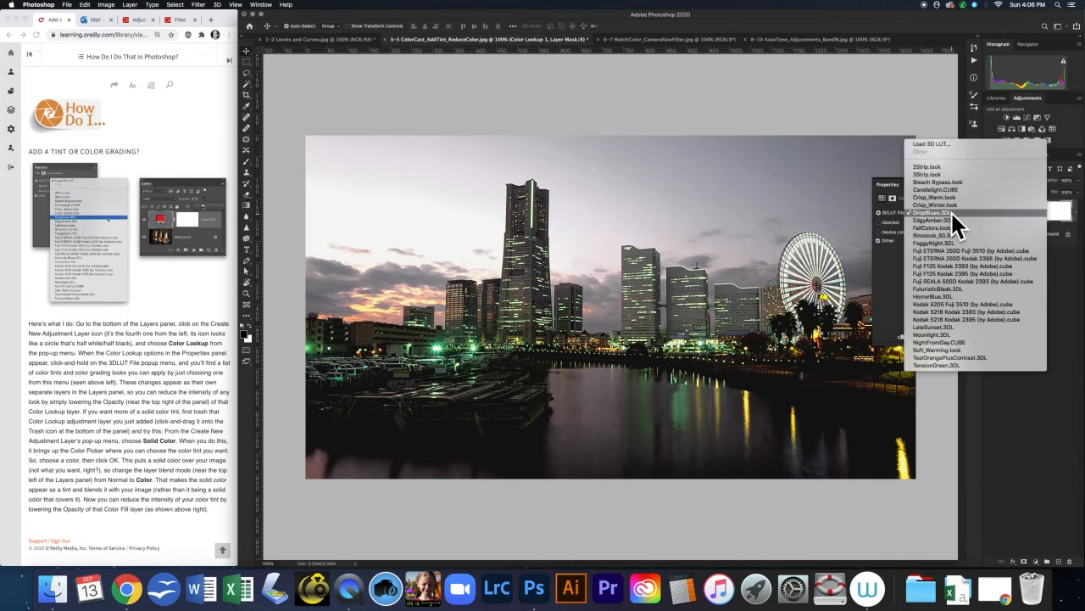
left_click(945, 290)
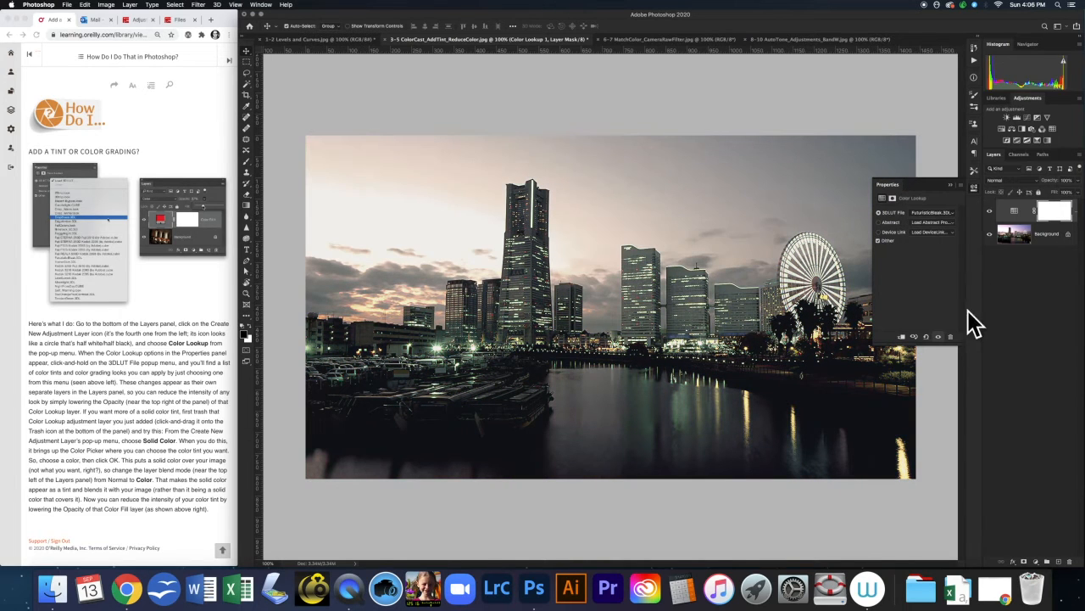
- Apply the Soft_Warming.look 3D LUT and toggle the Color Lookup layer's visibility to compare the image with and without it
left_click(949, 211)
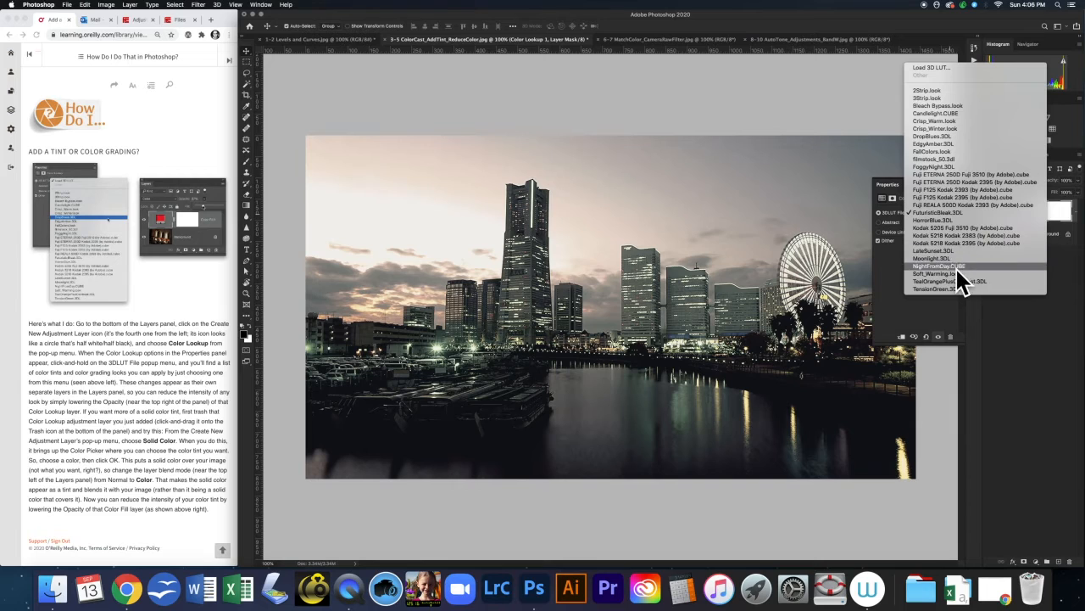
left_click(955, 273)
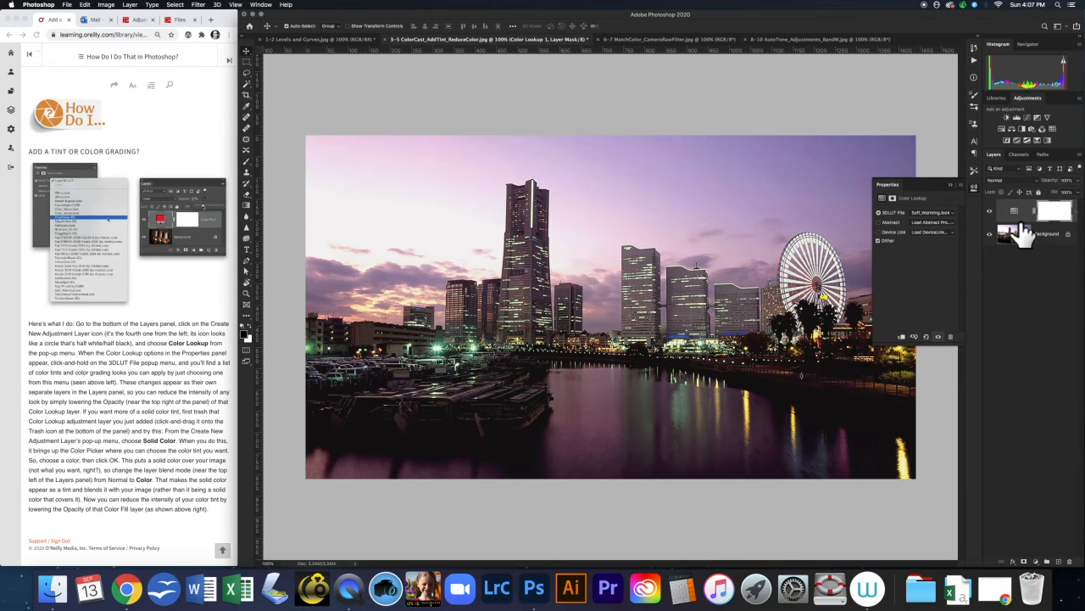
left_click(989, 212)
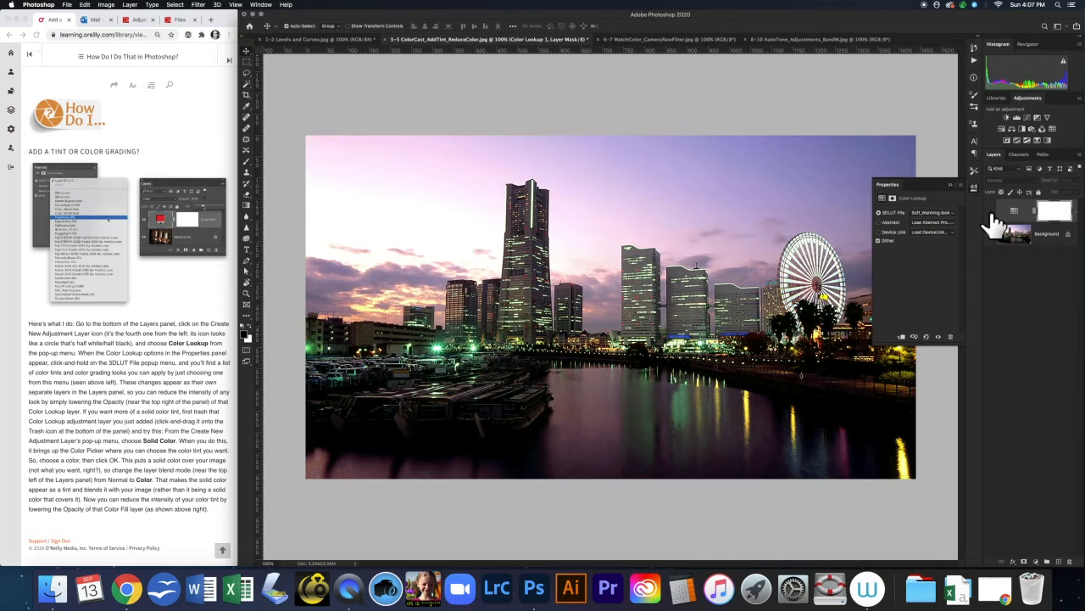
left_click(990, 213)
left_click(989, 214)
left_click(990, 214)
left_click(990, 216)
left_click(990, 213)
- Paint black on the Color Lookup layer's mask over the water with an enlarged Hard Round brush
left_click(1056, 212)
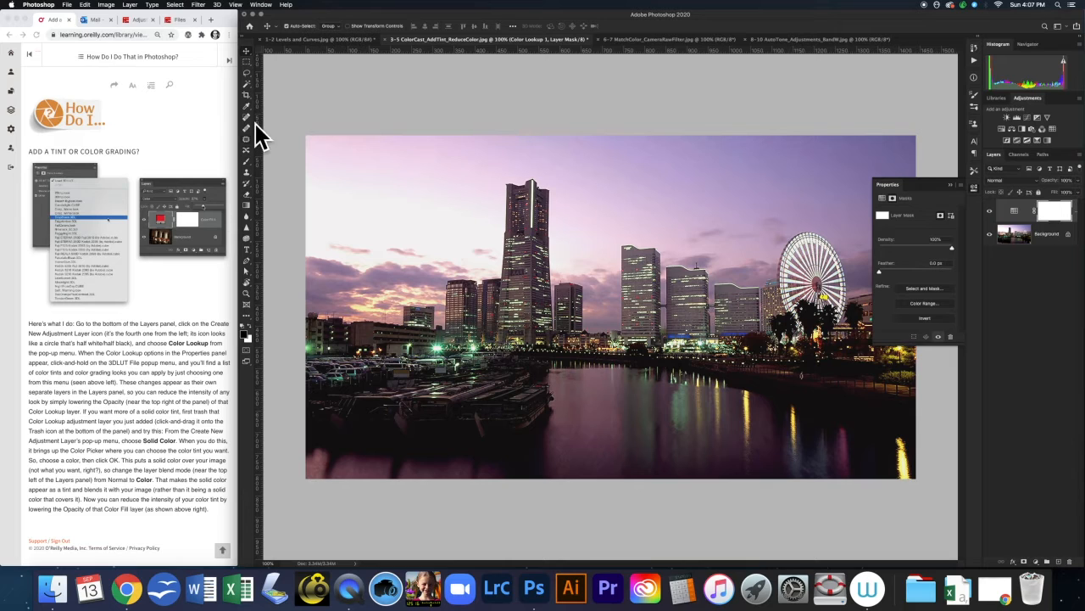
key("b")
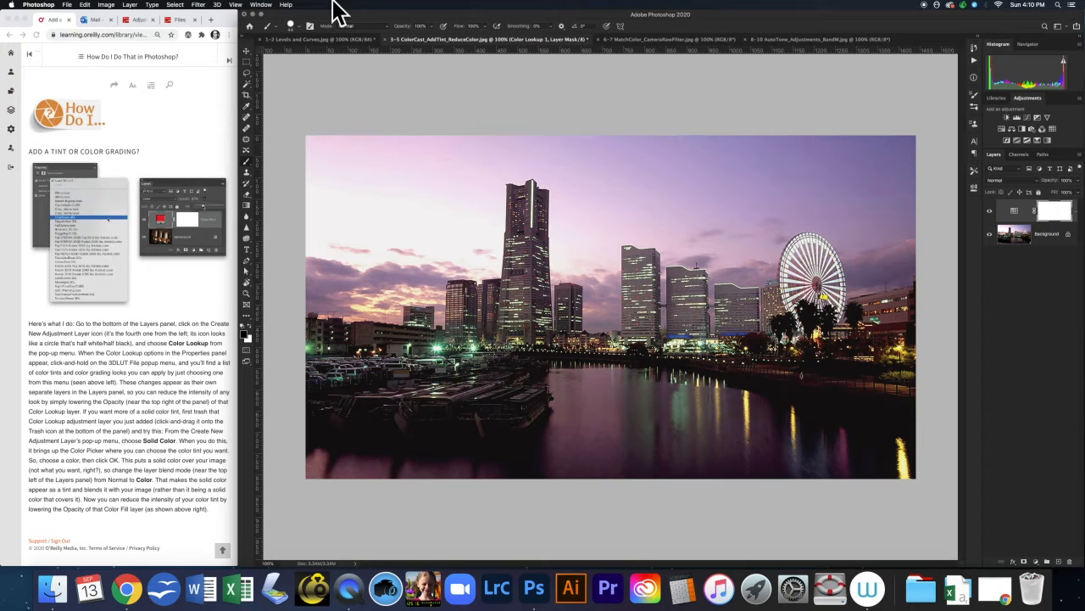
left_click(291, 26)
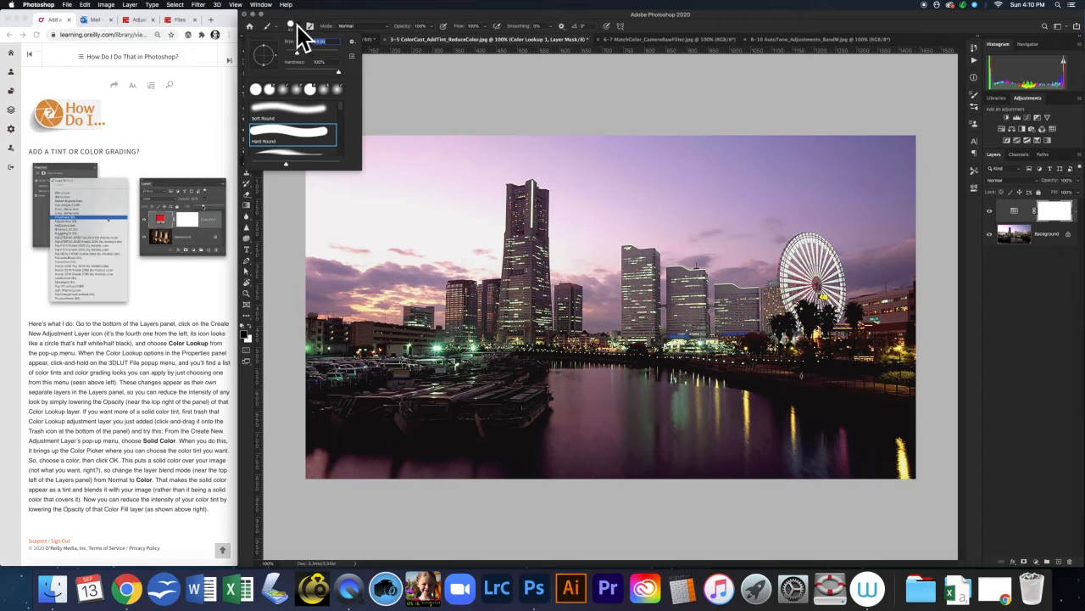
left_click_drag(297, 52, 305, 55)
left_click(323, 13)
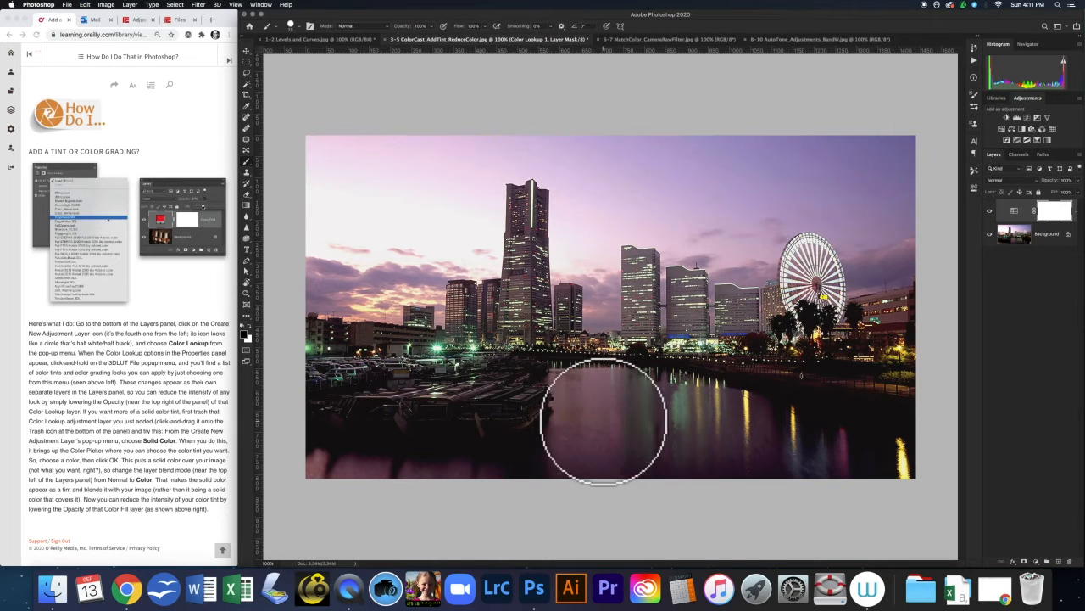
mouse_move(697, 432)
left_mouse_down()
mouse_move(658, 400)
mouse_move(741, 432)
left_mouse_up()
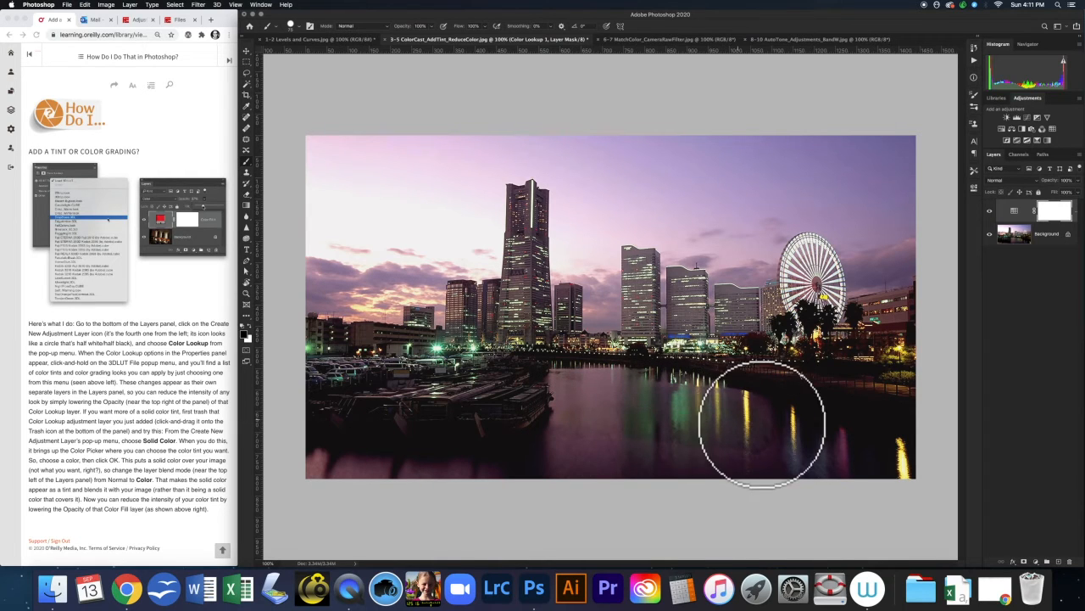
- Lower the brush hardness and paint black on the Color Lookup layer's mask over the remaining water and the moored boats
left_click(298, 27)
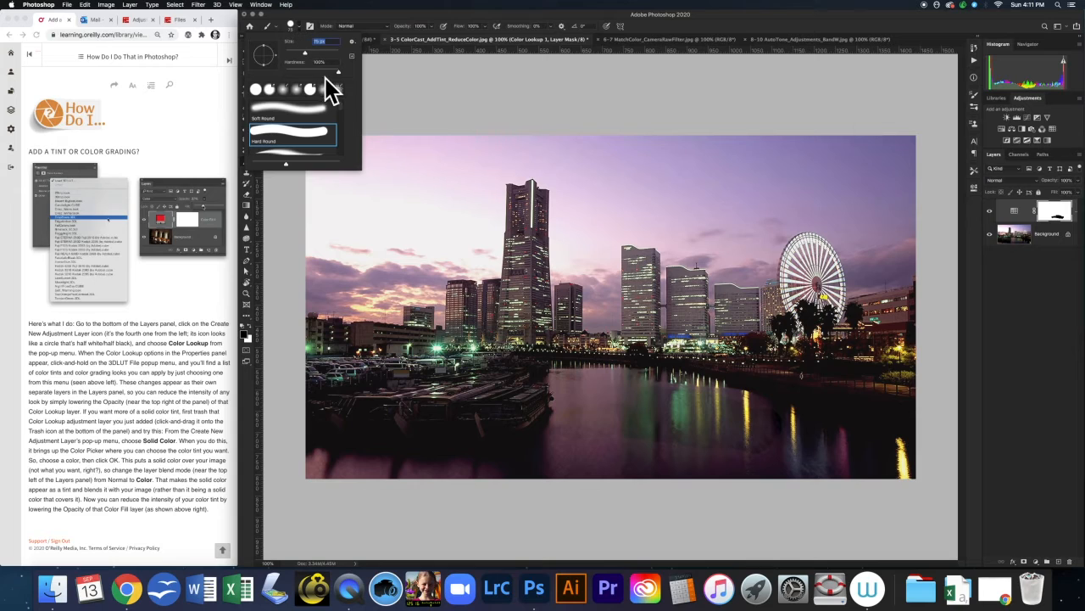
left_click_drag(338, 71, 295, 72)
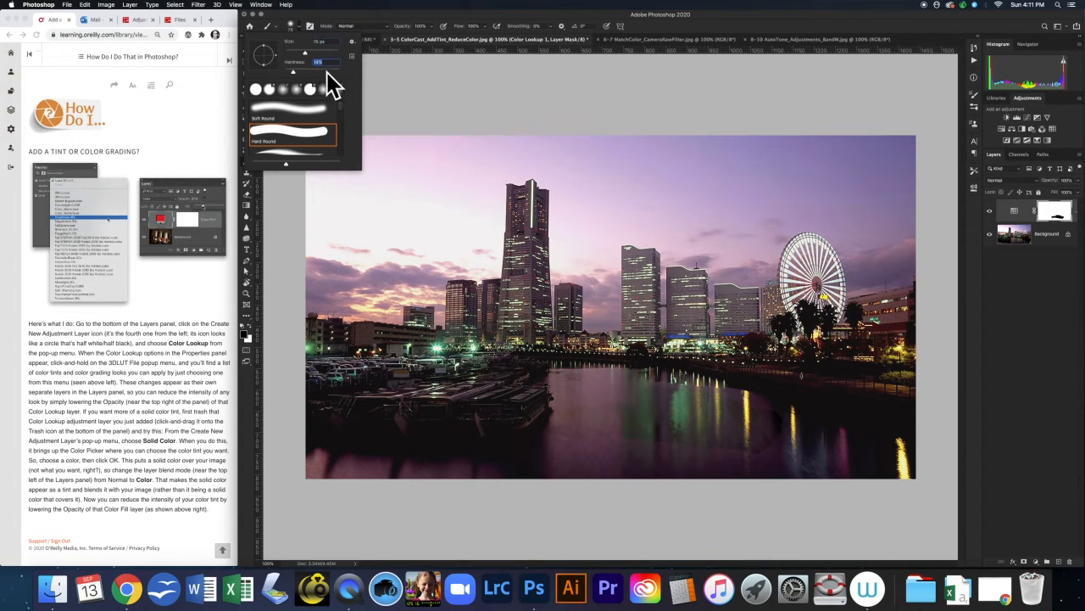
mouse_move(552, 415)
left_mouse_down()
mouse_move(641, 408)
mouse_move(862, 483)
mouse_move(799, 461)
mouse_move(910, 473)
mouse_move(735, 446)
mouse_move(586, 470)
mouse_move(538, 422)
mouse_move(481, 428)
mouse_move(485, 406)
mouse_move(353, 392)
mouse_move(374, 407)
left_mouse_up()
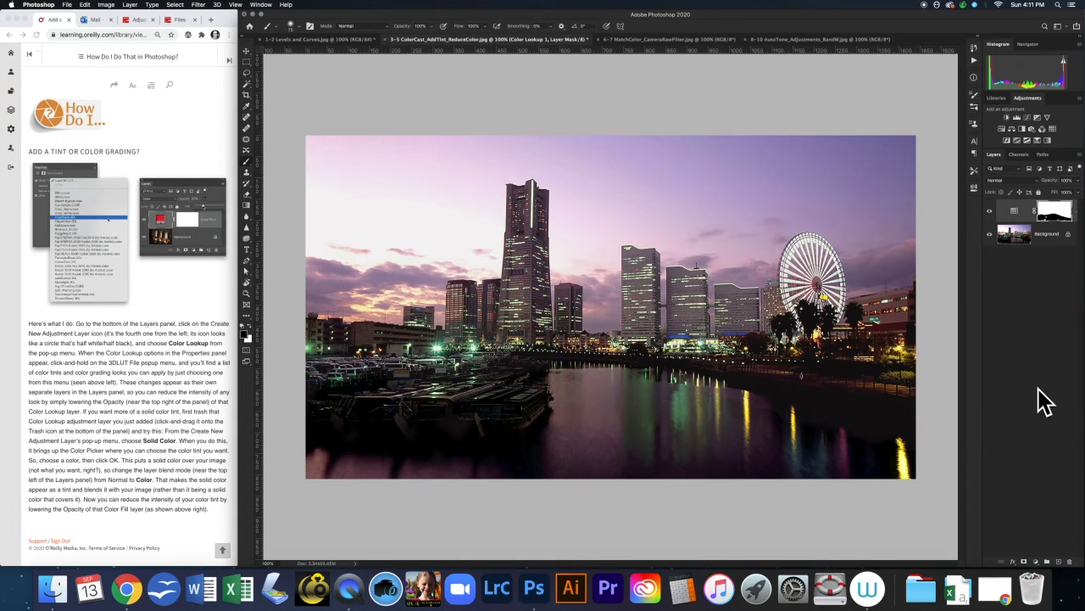
- Use the red overlay of the Color Lookup layer's mask to find and paint black over the missed spots in the water
left_click(1056, 222, "alt+shift")
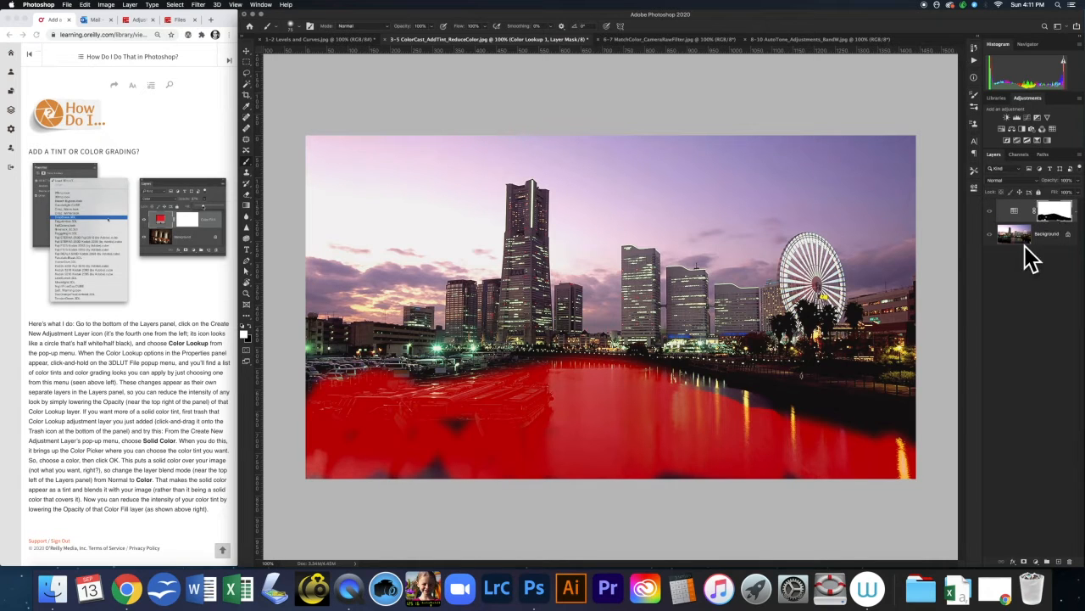
left_click(656, 407)
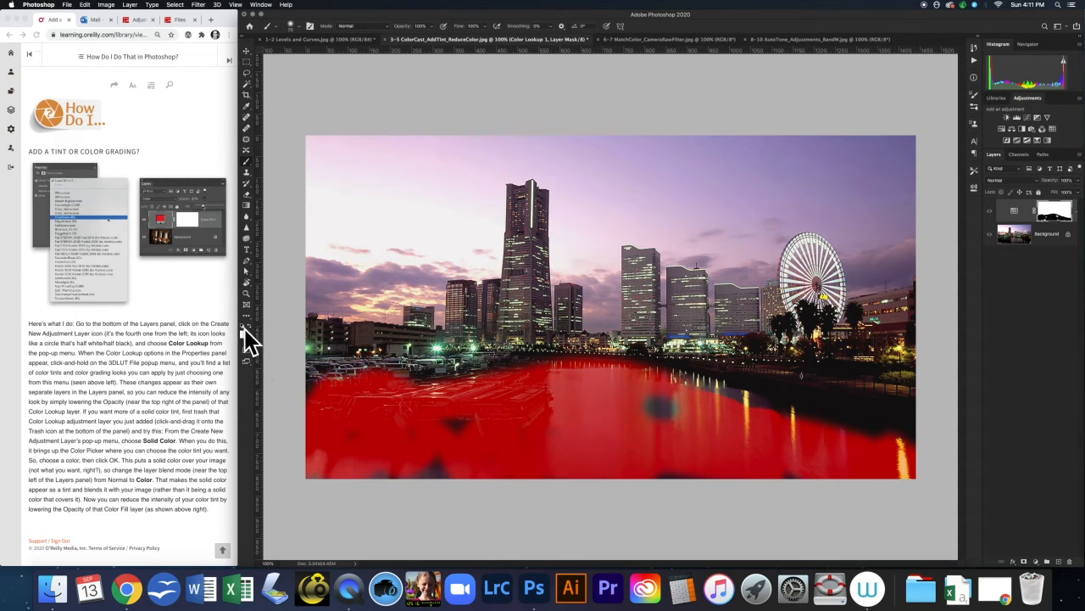
left_click_drag(650, 400, 678, 413)
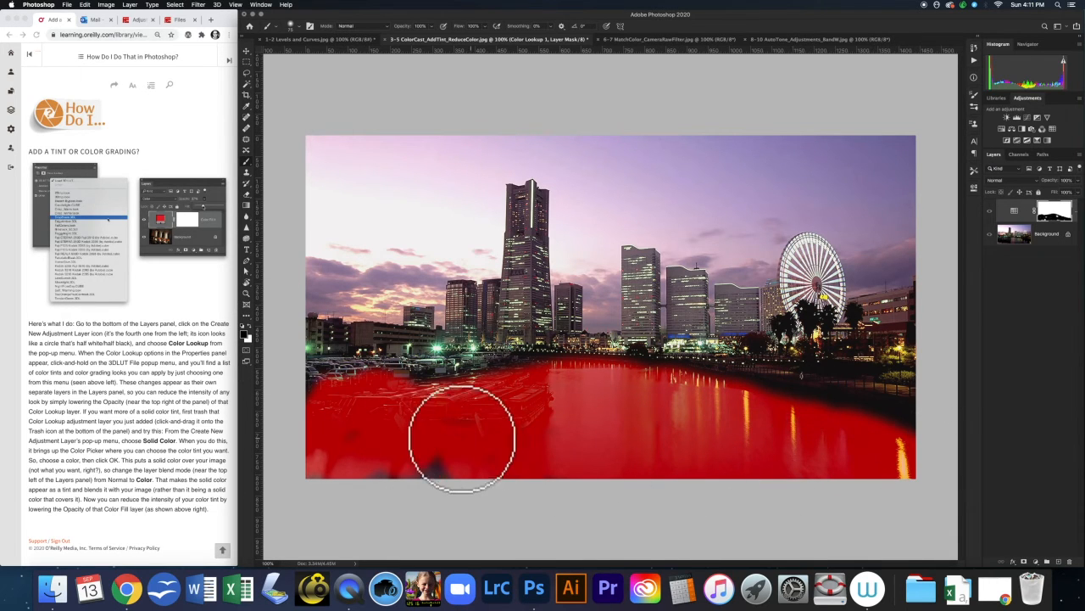
left_click_drag(359, 466, 315, 452)
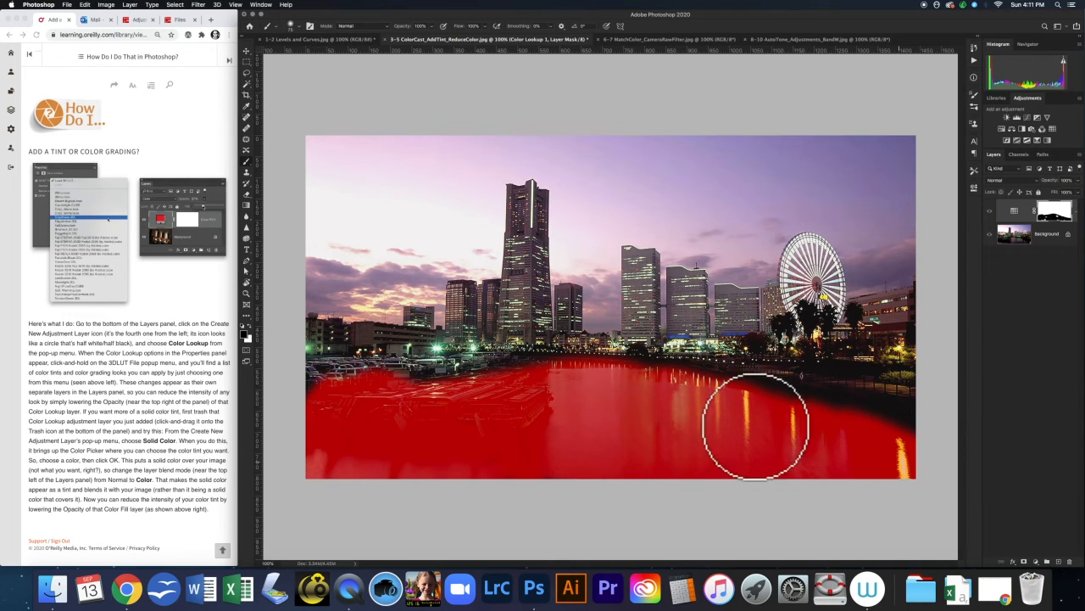
left_click_drag(886, 464, 898, 460)
key("backslash")
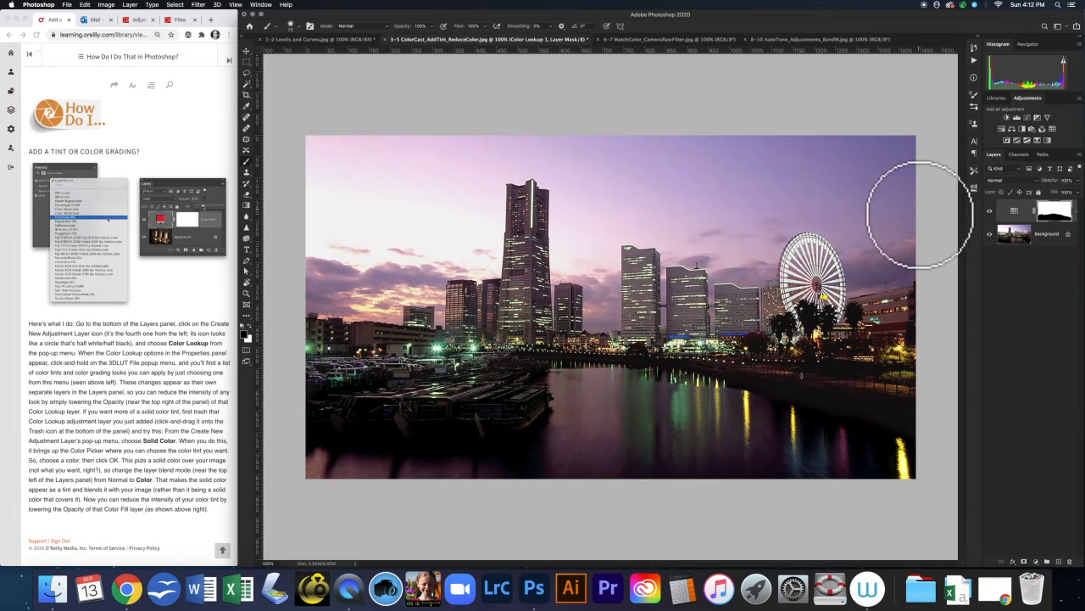
- Toggle the masked Color Lookup layer's visibility several times to compare the image with and without the grading
left_click(990, 212)
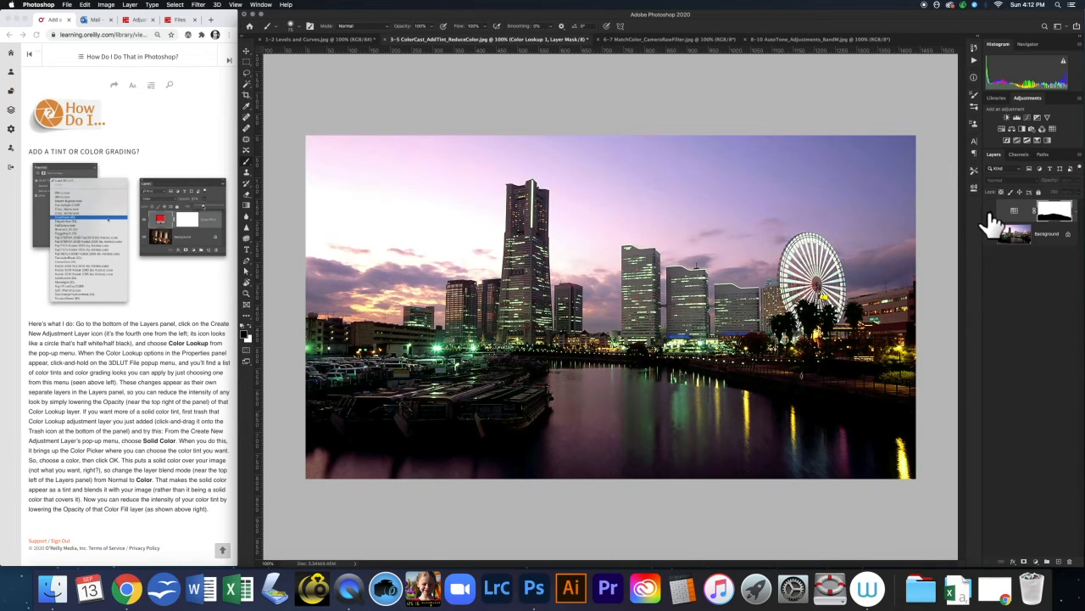
left_click(989, 212)
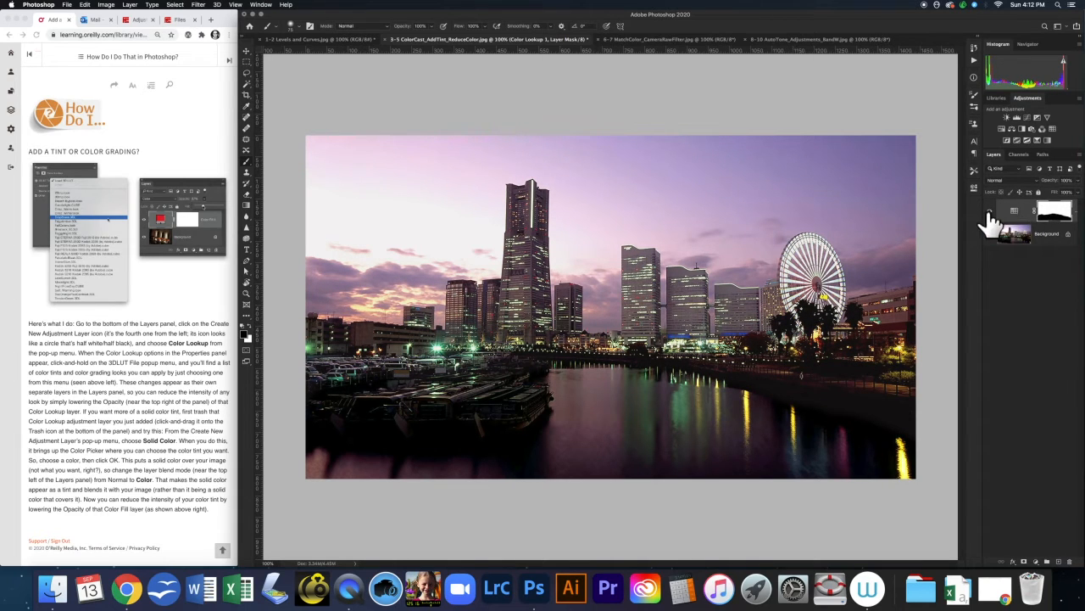
left_click(990, 212)
left_click(990, 213)
left_click(990, 213)
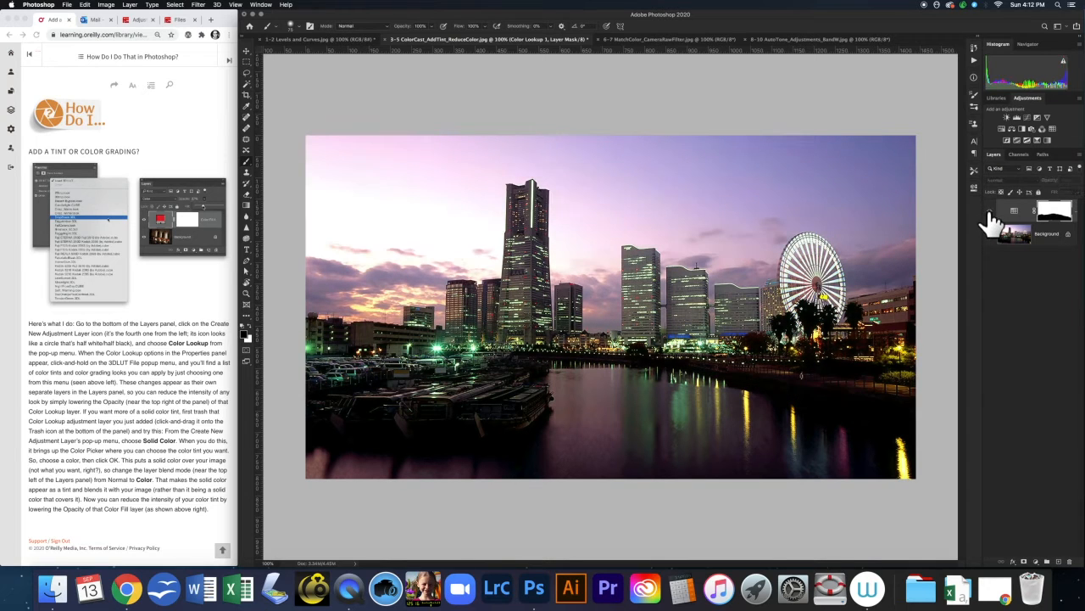
left_click(990, 213)
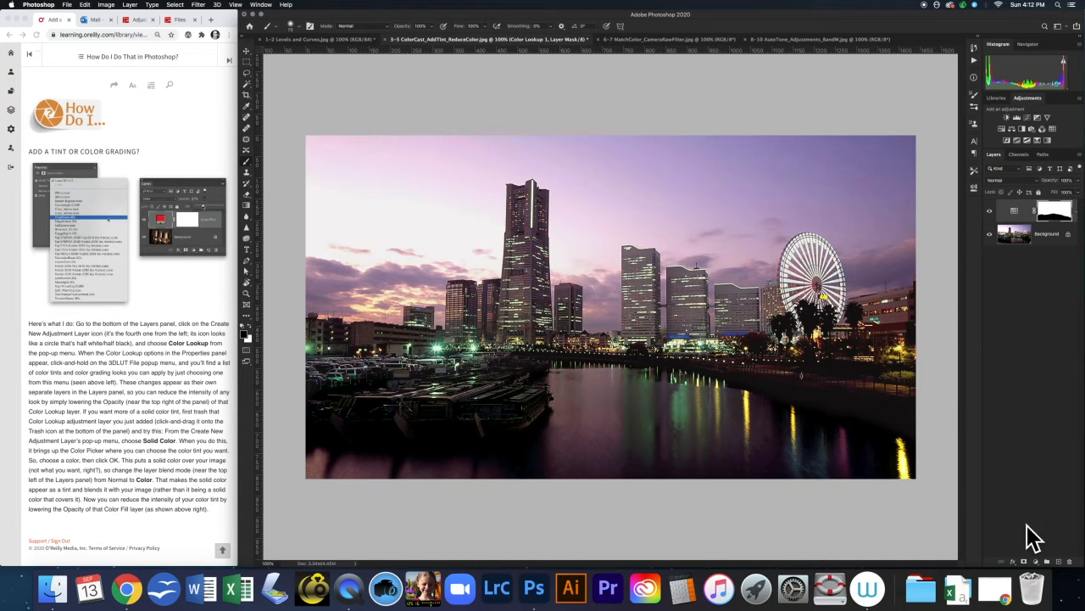
left_click(1036, 561)
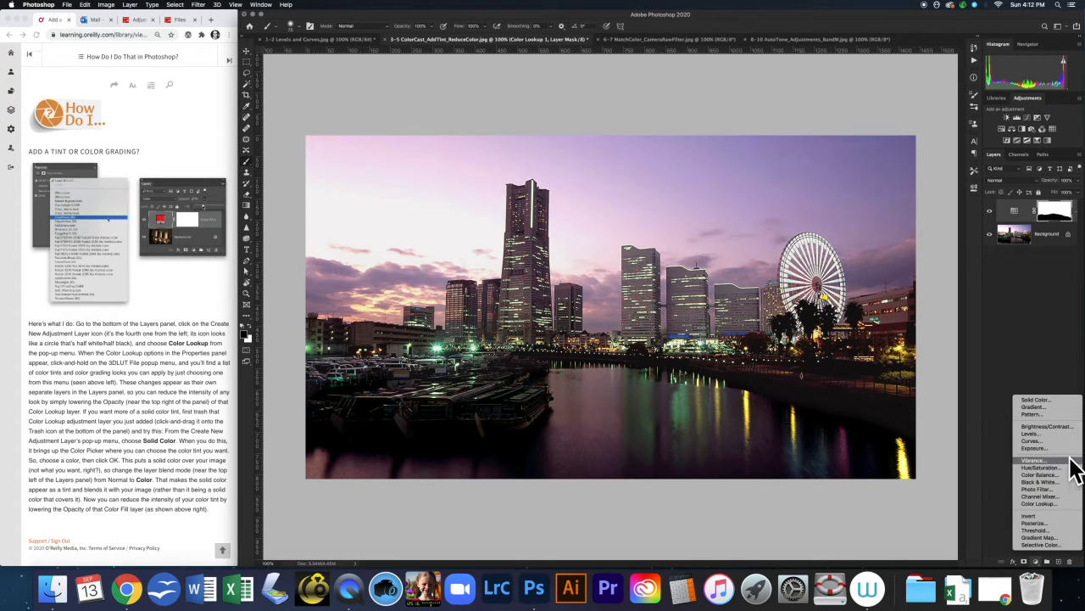
left_click(1050, 406)
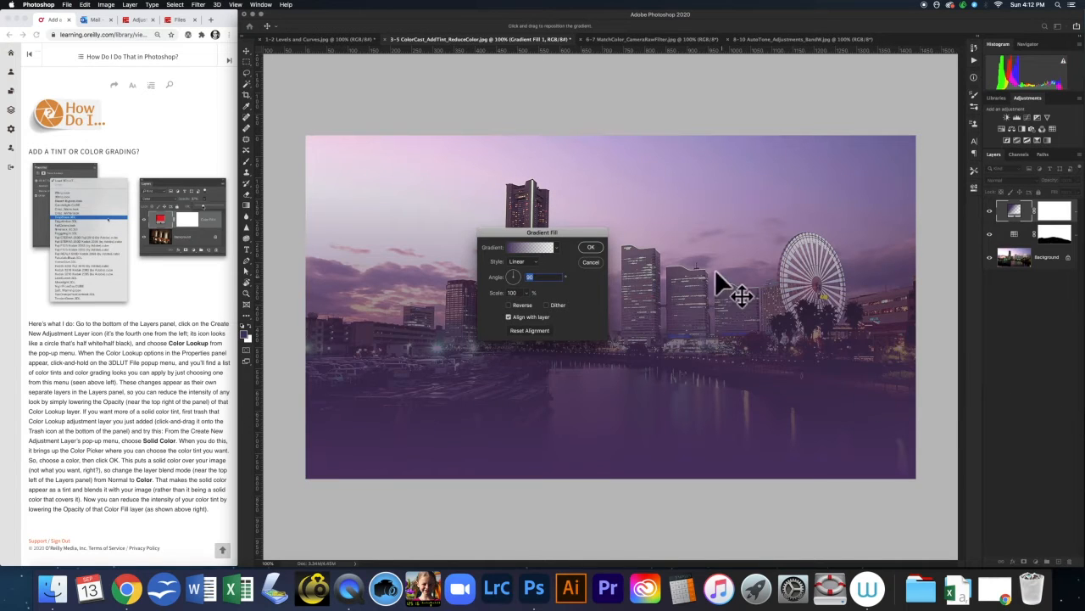
left_click(589, 263)
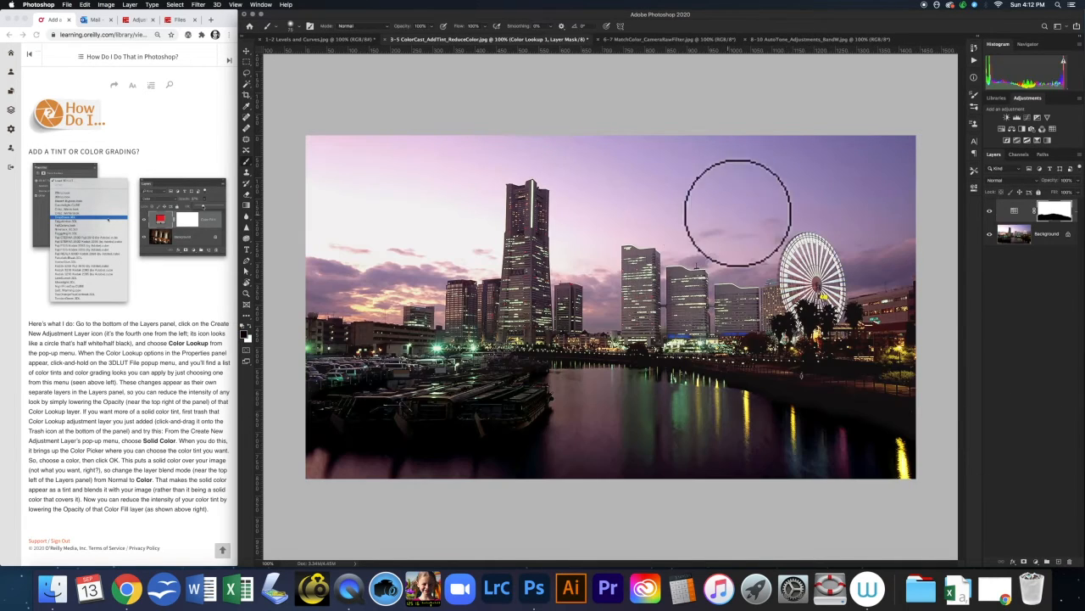
- Add a Solid Color fill layer in deep blue #121d84 and set its blend mode to Color
left_click(1036, 562)
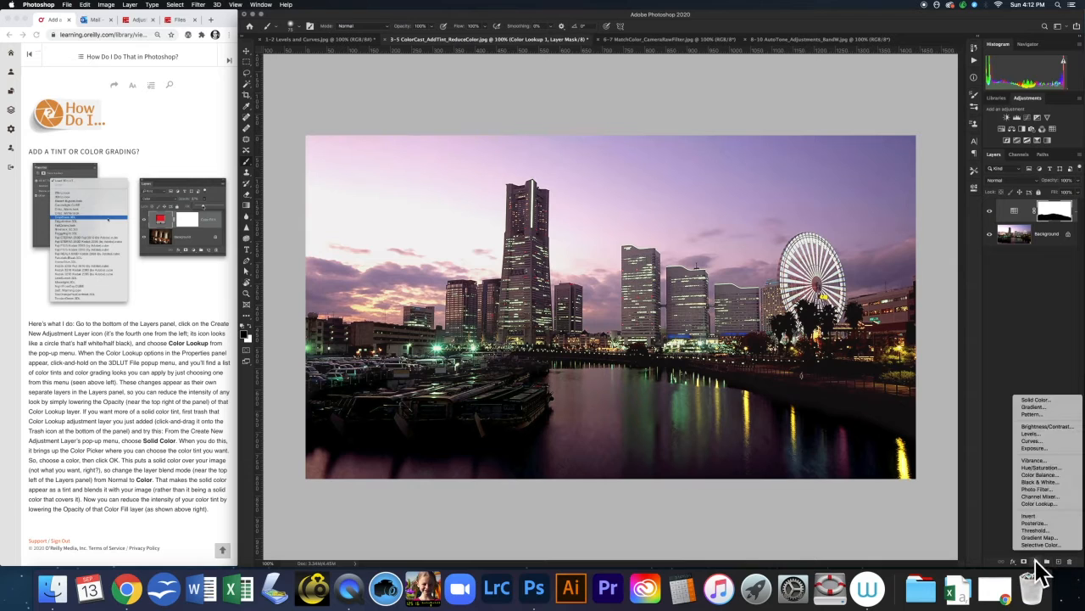
left_click(1052, 399)
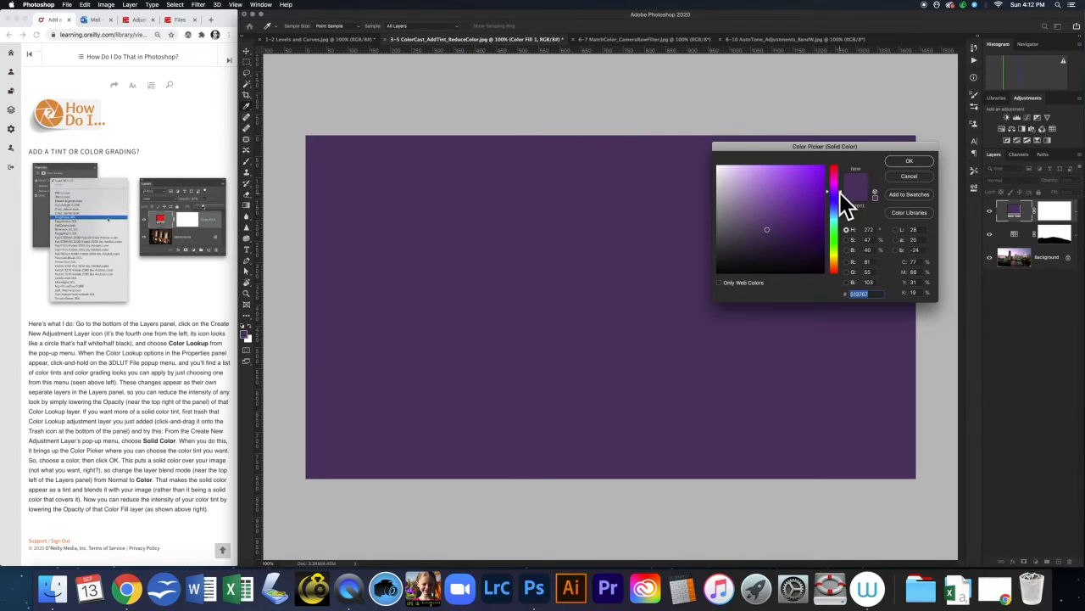
left_click_drag(839, 195, 855, 214)
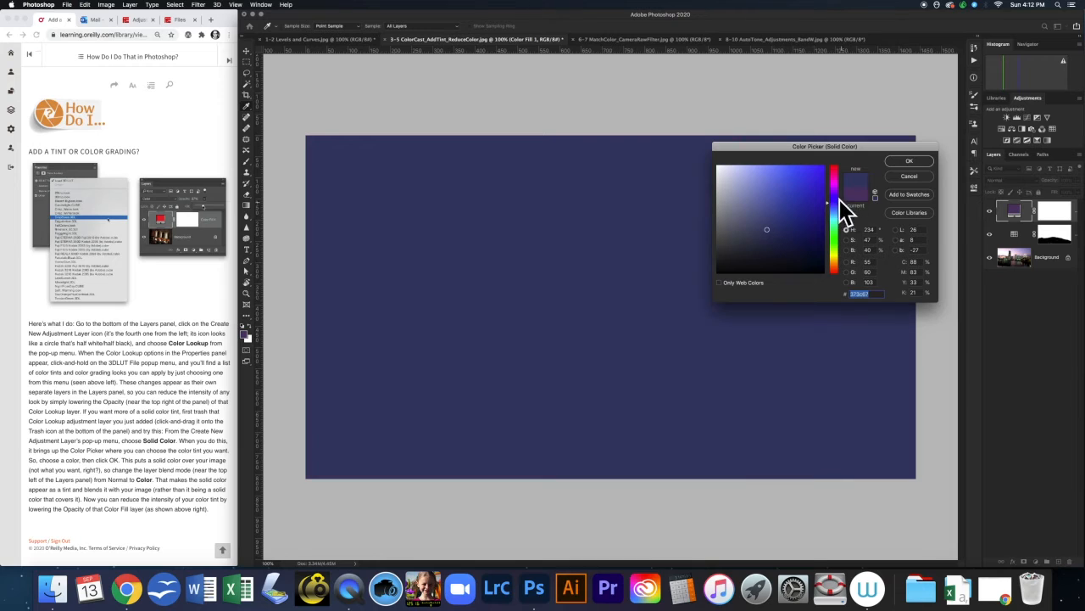
mouse_move(814, 176)
left_mouse_down()
mouse_move(804, 177)
mouse_move(821, 223)
mouse_move(814, 236)
mouse_move(800, 222)
mouse_move(812, 236)
left_mouse_up()
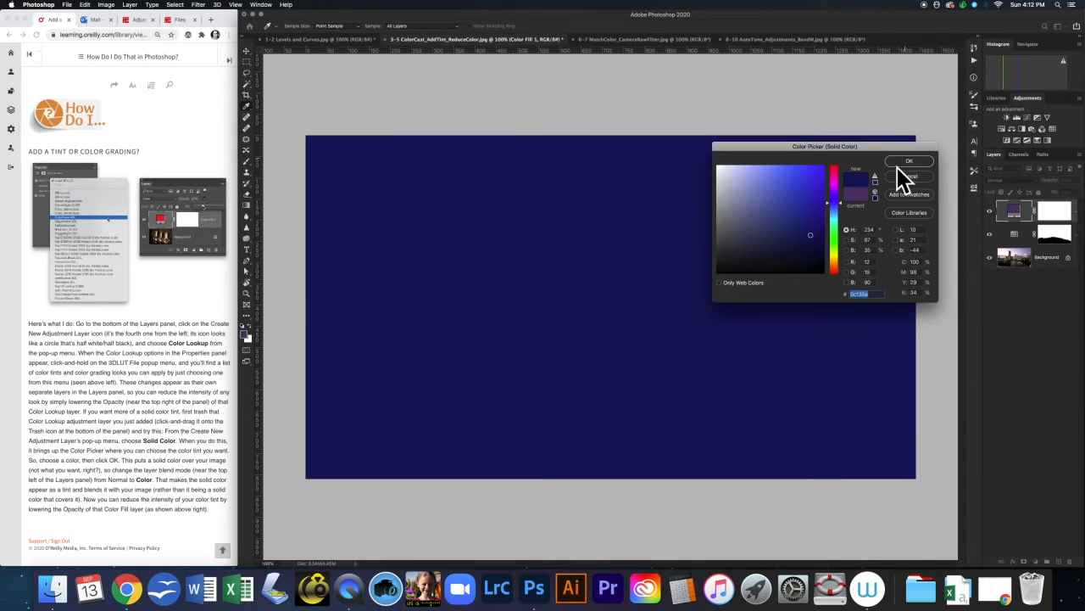
left_click(810, 217)
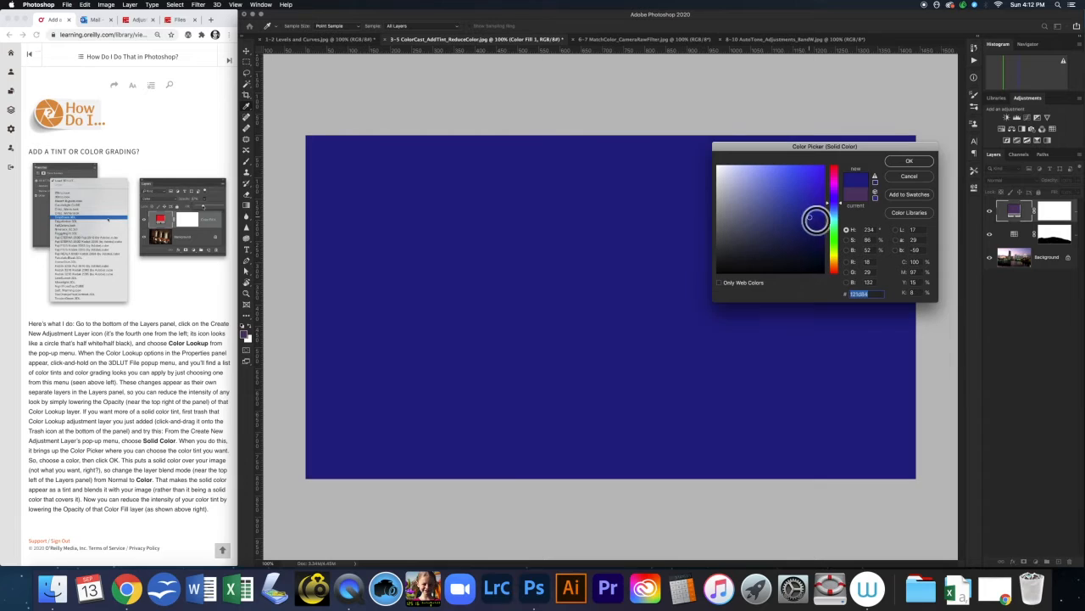
left_click(910, 163)
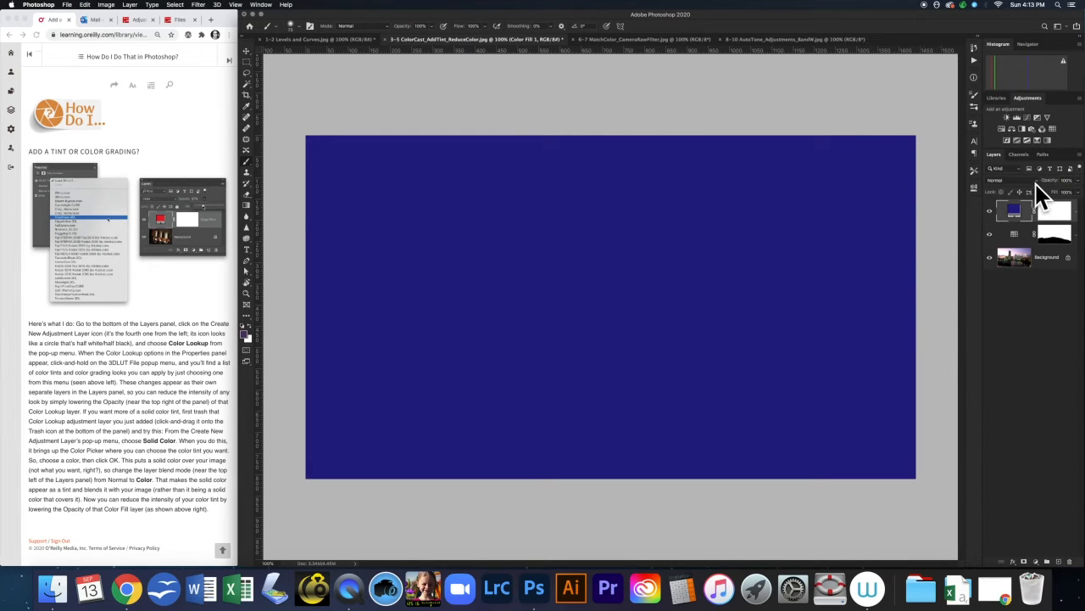
left_click(1038, 180)
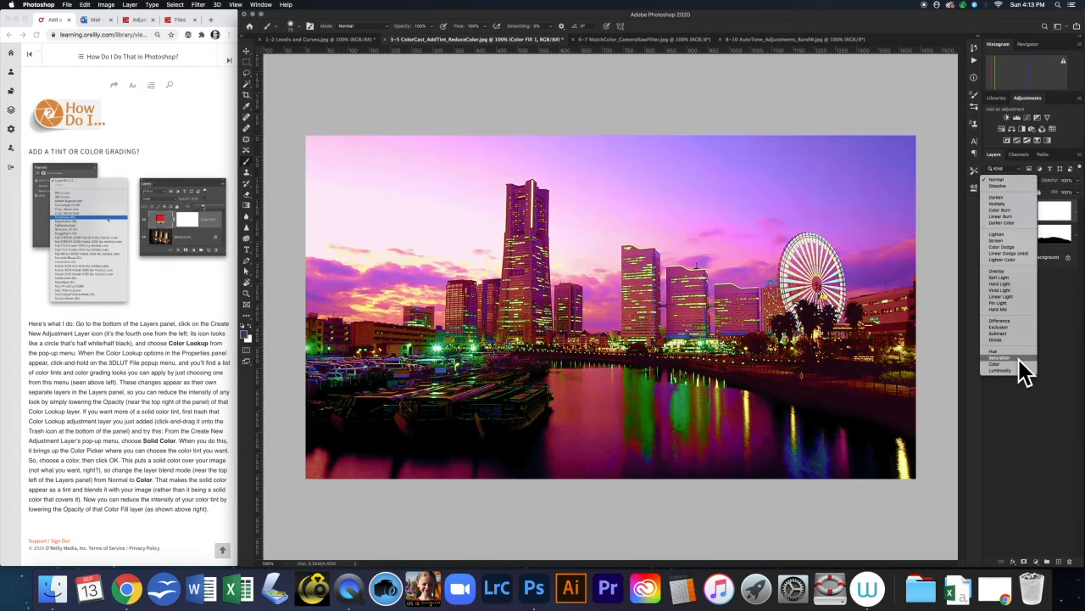
left_click(1019, 364)
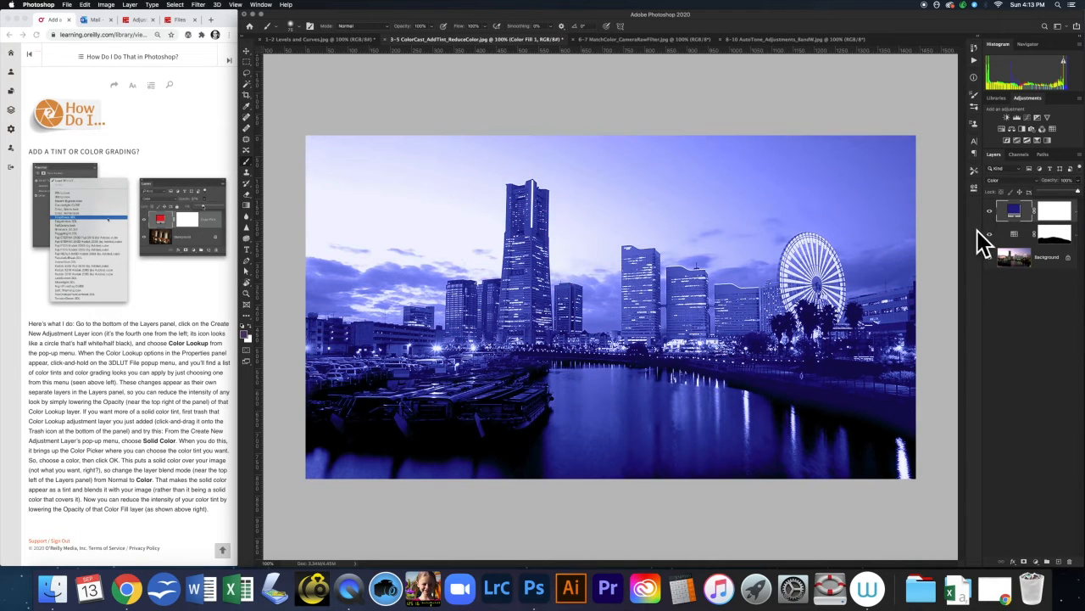
- Try painting black over the Ferris wheel on the blue fill layer's mask with a smaller brush, and undo it
left_click(1055, 214)
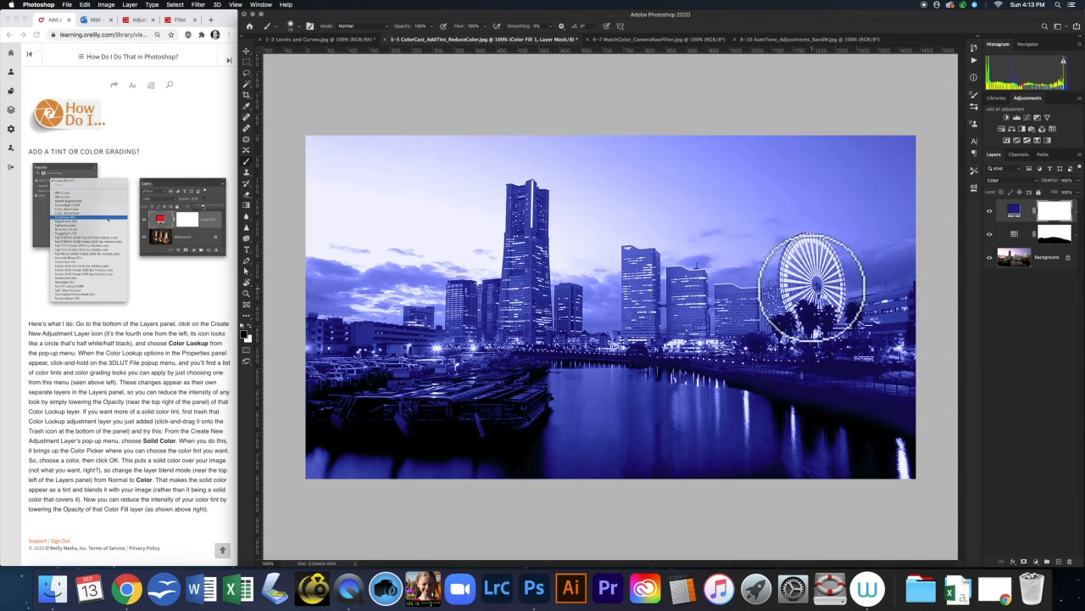
key("bracketleft")
key("bracketleft")
key("bracketleft")
key("bracketleft")
key("bracketleft")
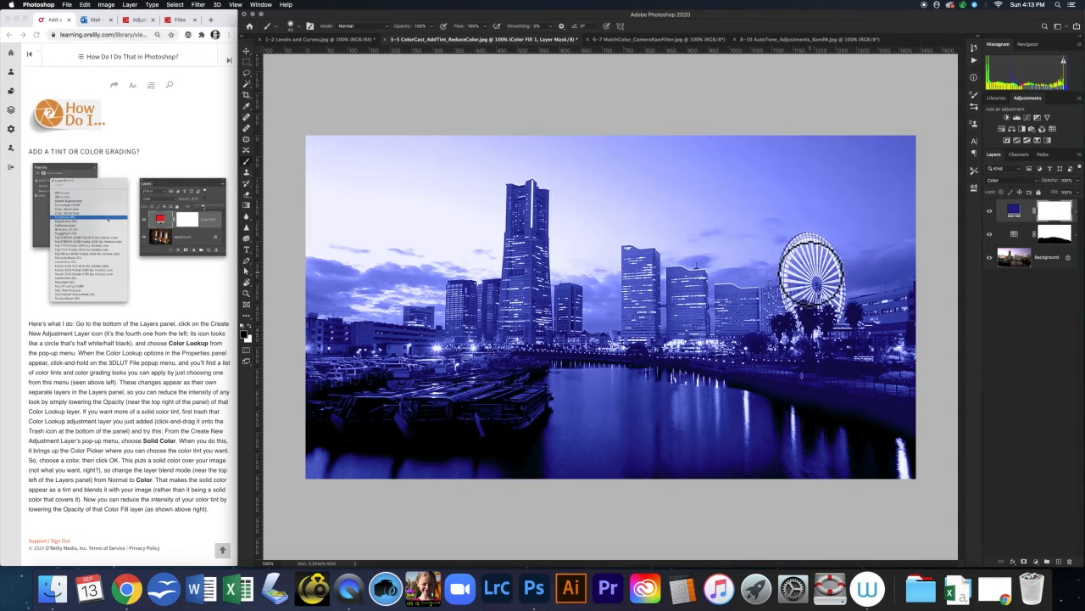
left_click(814, 275)
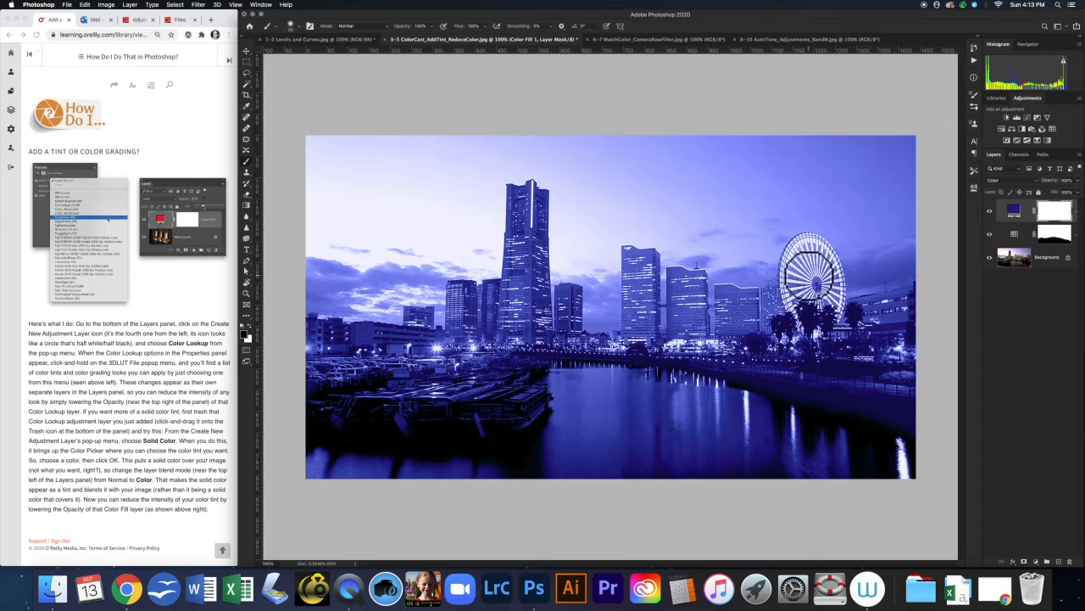
mouse_move(810, 276)
left_mouse_down()
mouse_move(807, 307)
mouse_move(792, 282)
mouse_move(797, 260)
mouse_move(817, 259)
mouse_move(833, 319)
mouse_move(824, 254)
mouse_move(807, 249)
mouse_move(798, 263)
mouse_move(809, 250)
mouse_move(837, 290)
mouse_move(830, 278)
mouse_move(821, 306)
left_mouse_up()
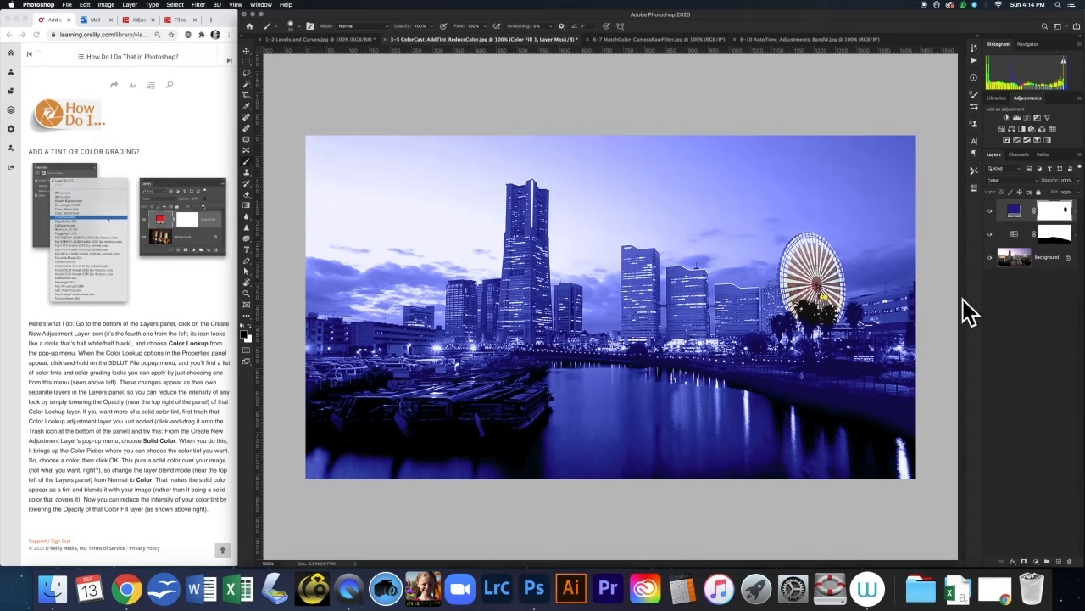
key("super+z")
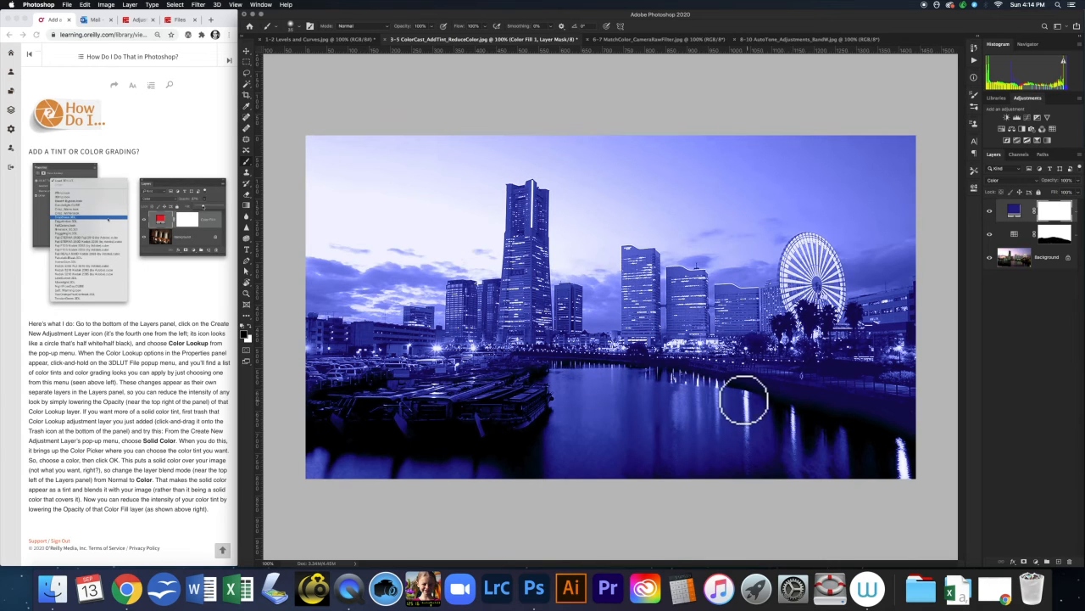
- Try painting black over the water on the blue fill layer's mask with a larger brush, and undo the stroke
key("bracketright")
key("bracketright")
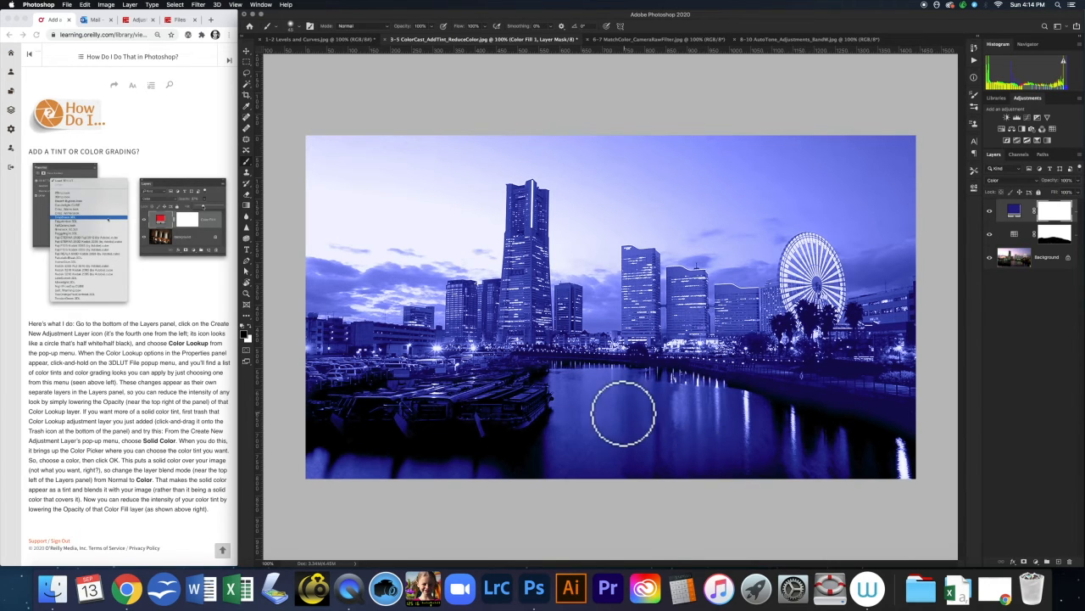
mouse_move(623, 413)
left_mouse_down()
mouse_move(715, 432)
mouse_move(686, 405)
mouse_move(570, 406)
mouse_move(700, 416)
mouse_move(583, 414)
mouse_move(748, 445)
mouse_move(710, 419)
mouse_move(813, 450)
mouse_move(742, 411)
mouse_move(847, 440)
mouse_move(720, 410)
mouse_move(801, 454)
mouse_move(715, 421)
mouse_move(788, 454)
mouse_move(828, 458)
left_mouse_up()
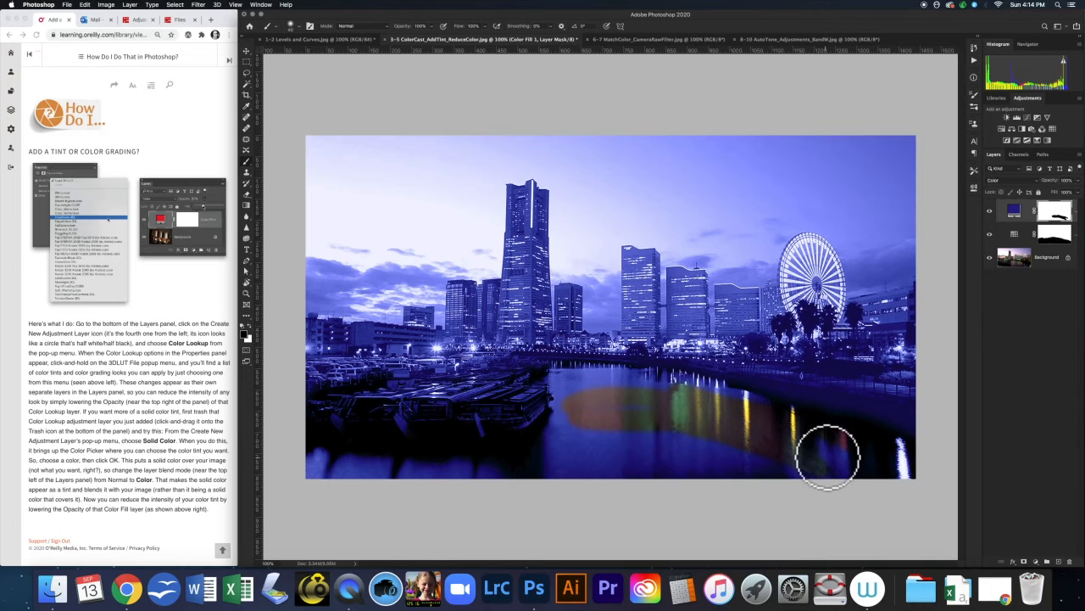
key("cmd+z")
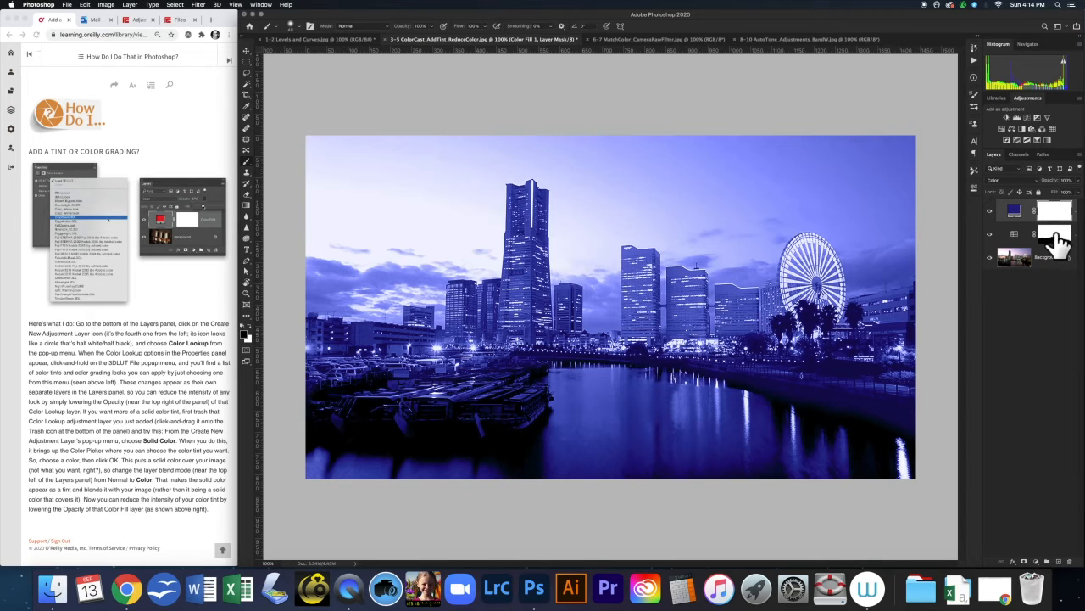
- Replace the blue fill layer's mask with the Color Lookup layer's mask and hide the fill layer
left_click_drag(1060, 242, 1061, 219)
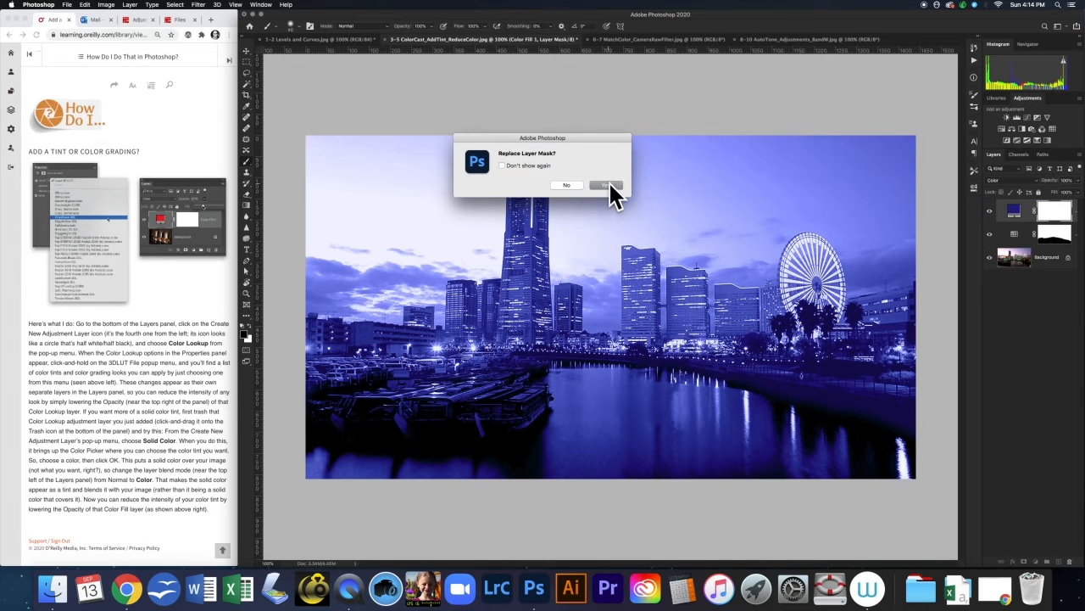
left_click(606, 185)
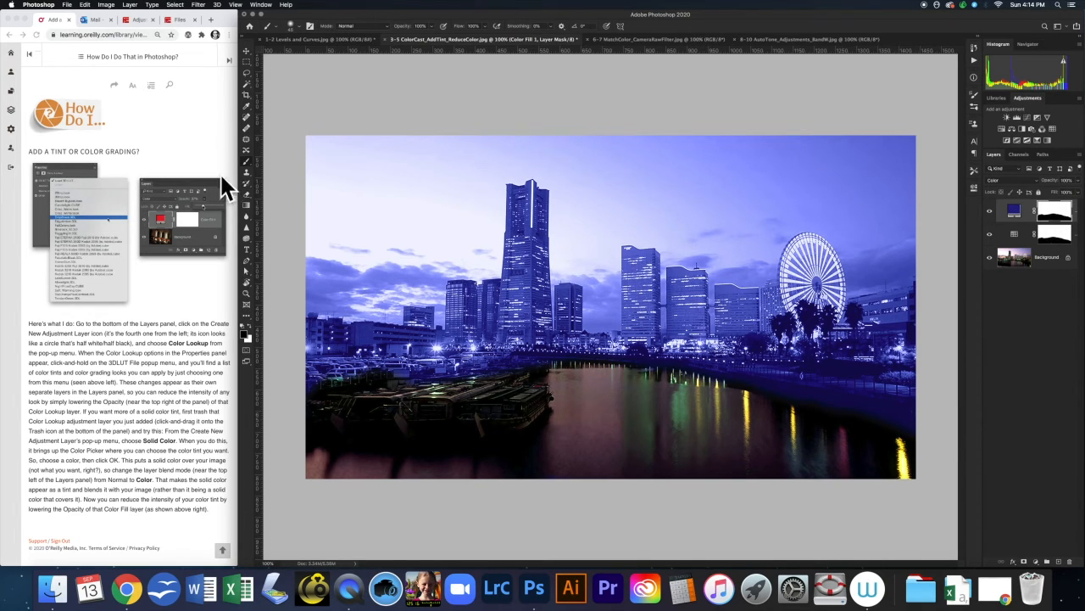
left_click(988, 211)
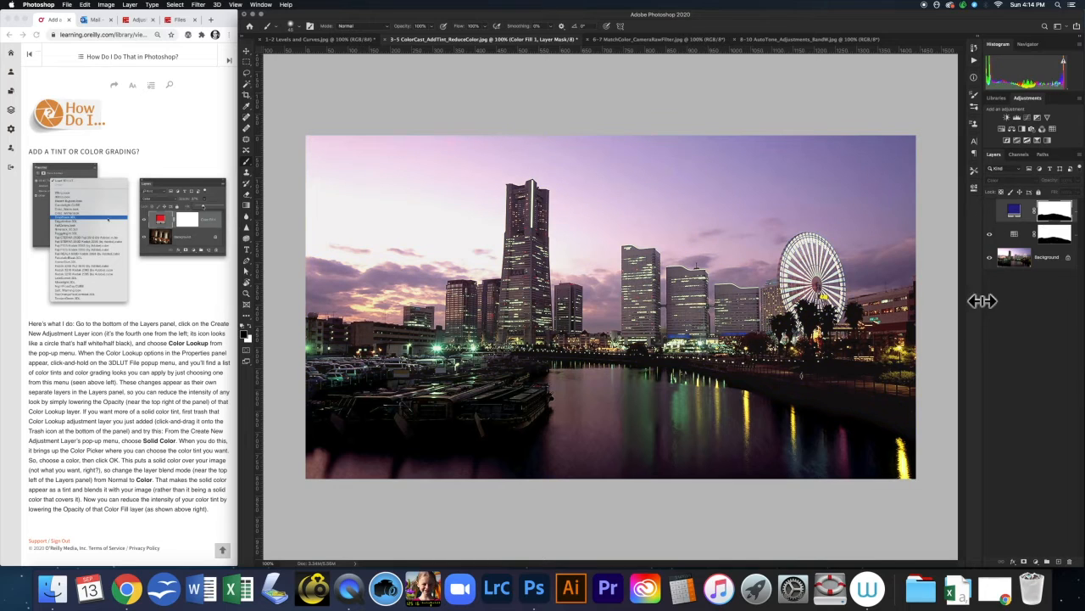
left_click(191, 136)
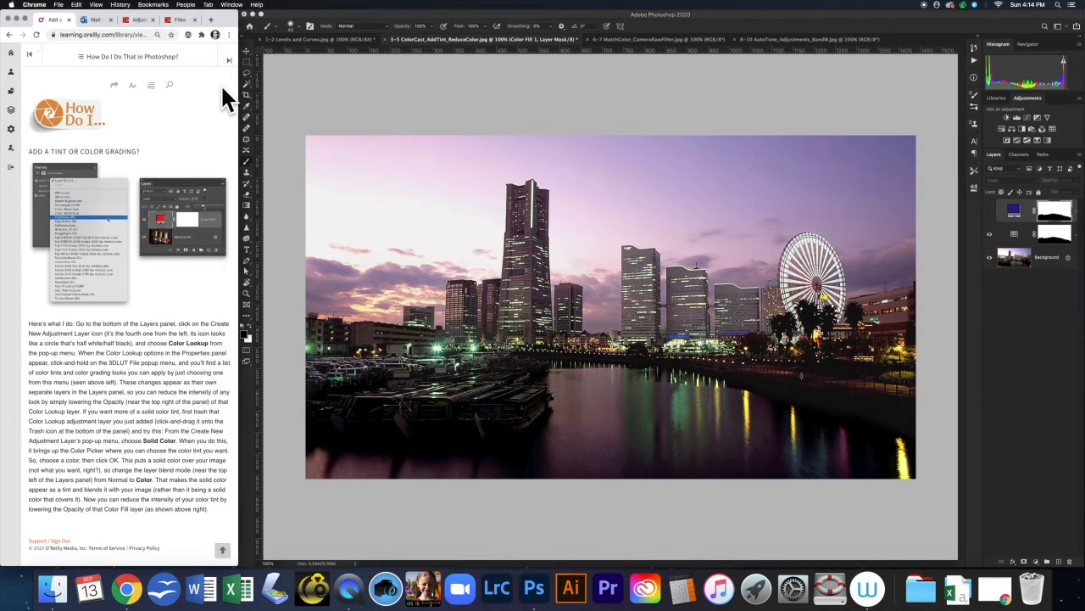
- Advance the textbook to the lesson on too much of a particular color and add a Hue/Saturation adjustment layer
left_click(230, 62)
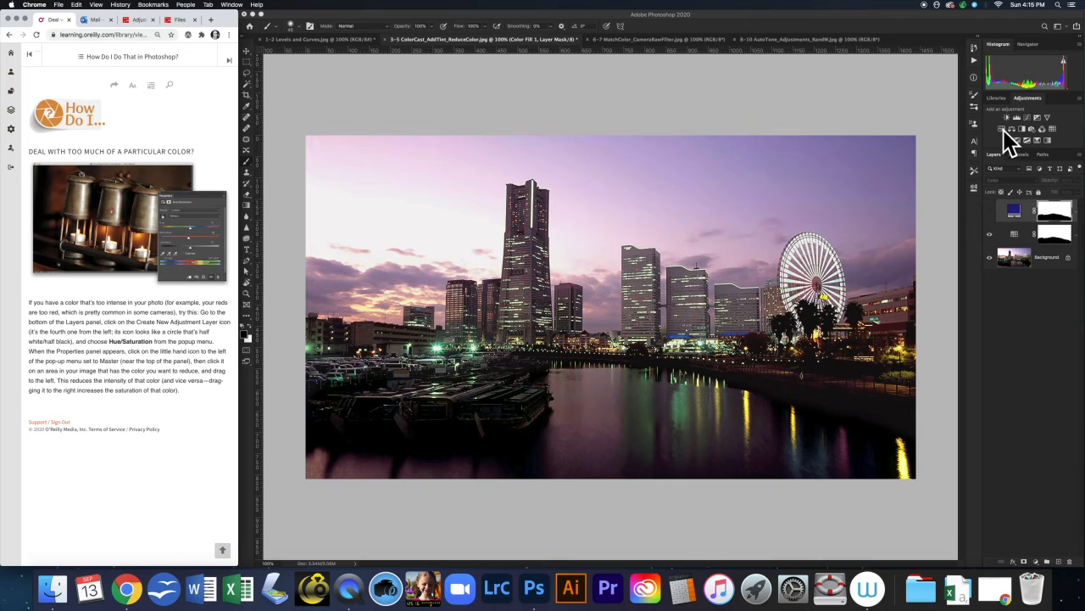
left_click(1062, 122)
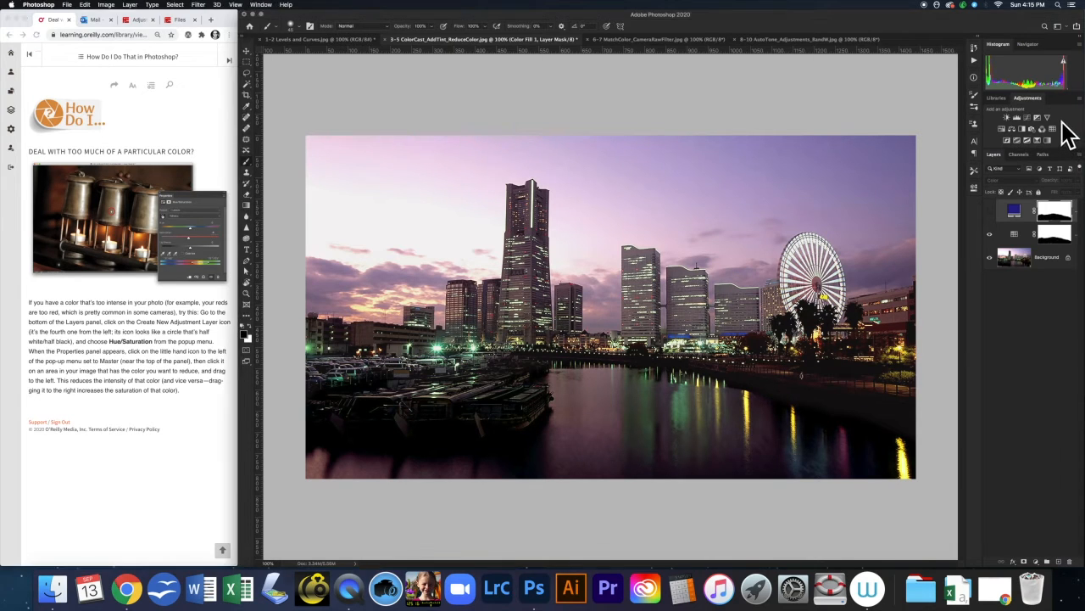
left_click(1001, 129)
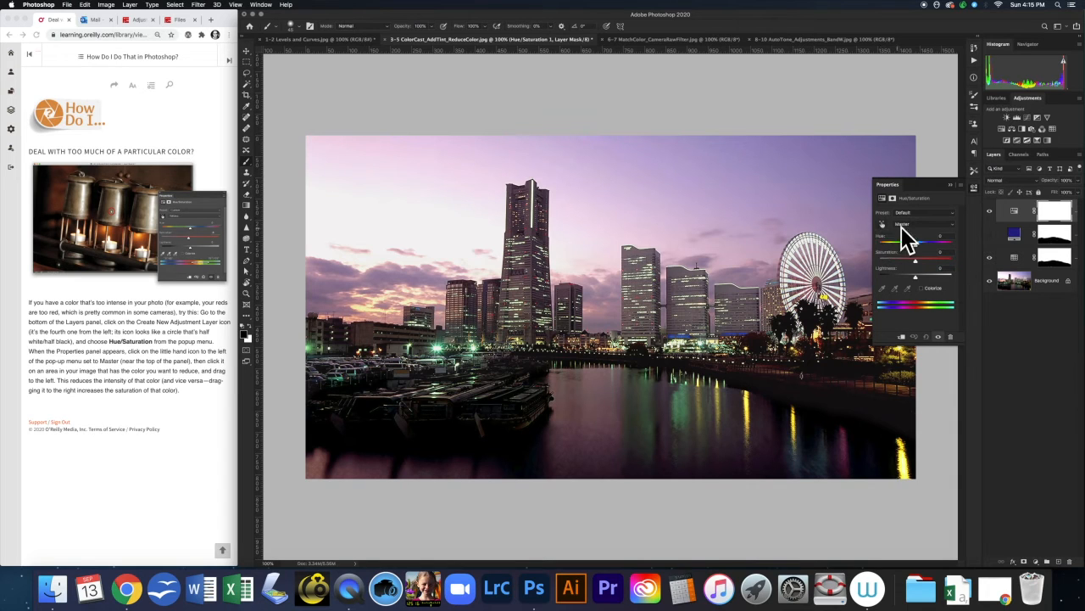
- Try the Cyanotype, Increase Saturation More and Increase Saturation presets on the Hue/Saturation layer, and restore Default
left_click(952, 214)
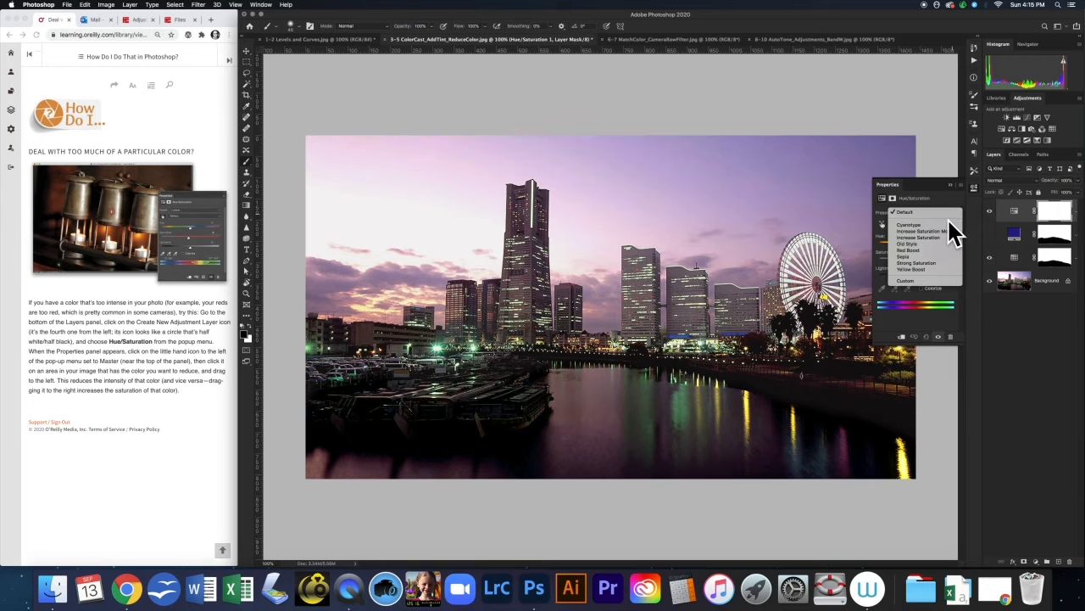
left_click(945, 223)
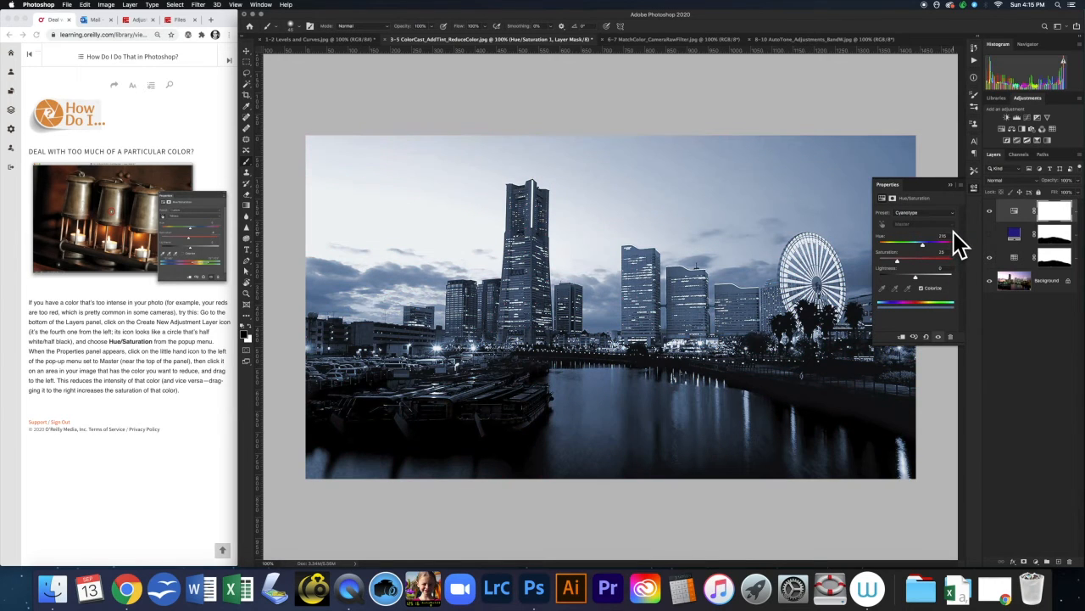
left_click(950, 218)
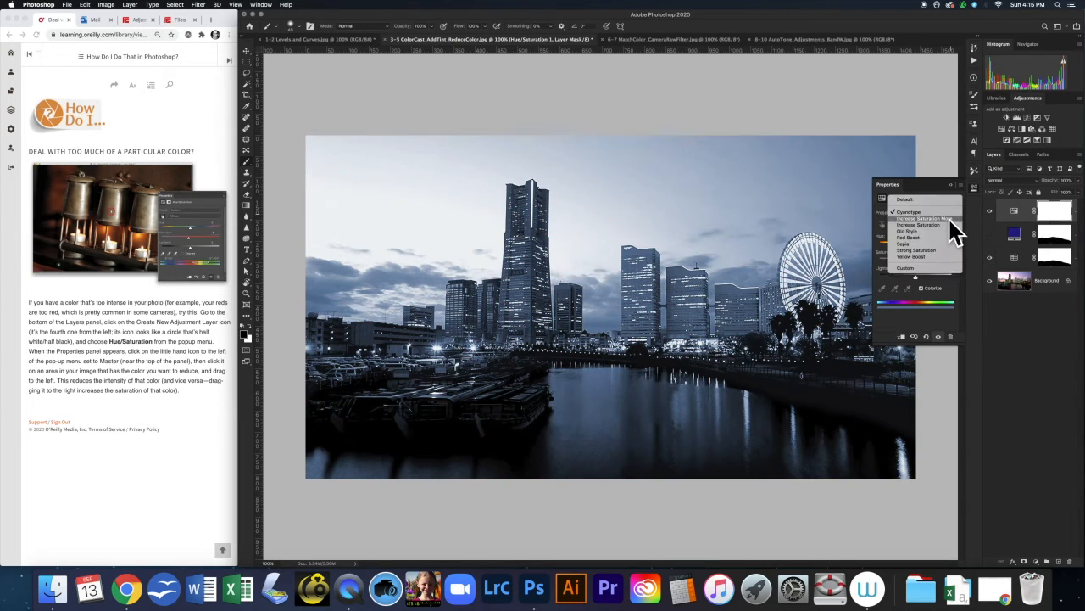
left_click(949, 221)
left_click(952, 215)
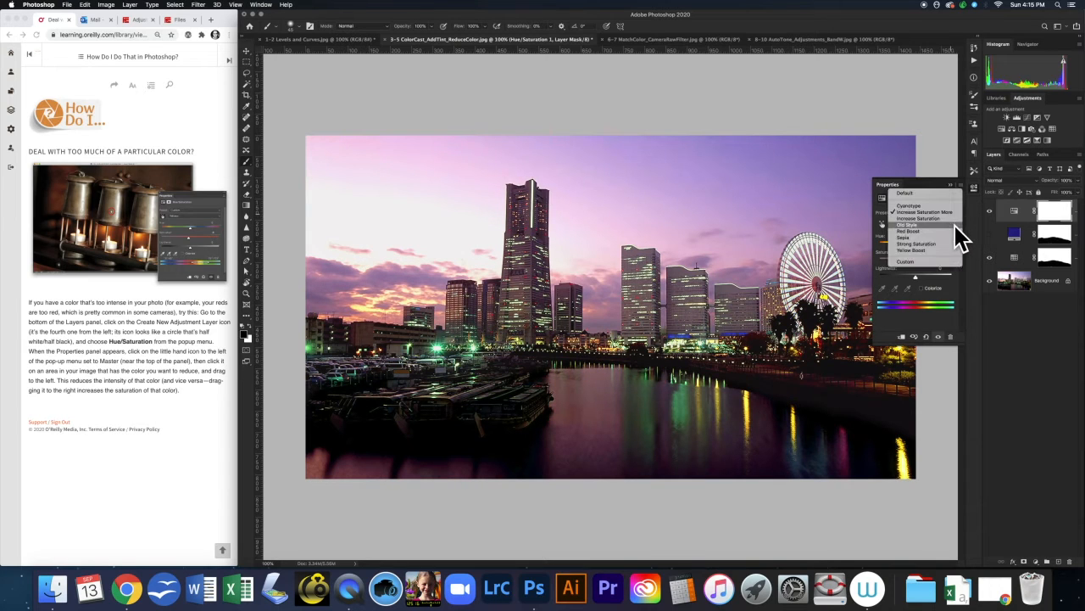
left_click(949, 218)
left_click(955, 221)
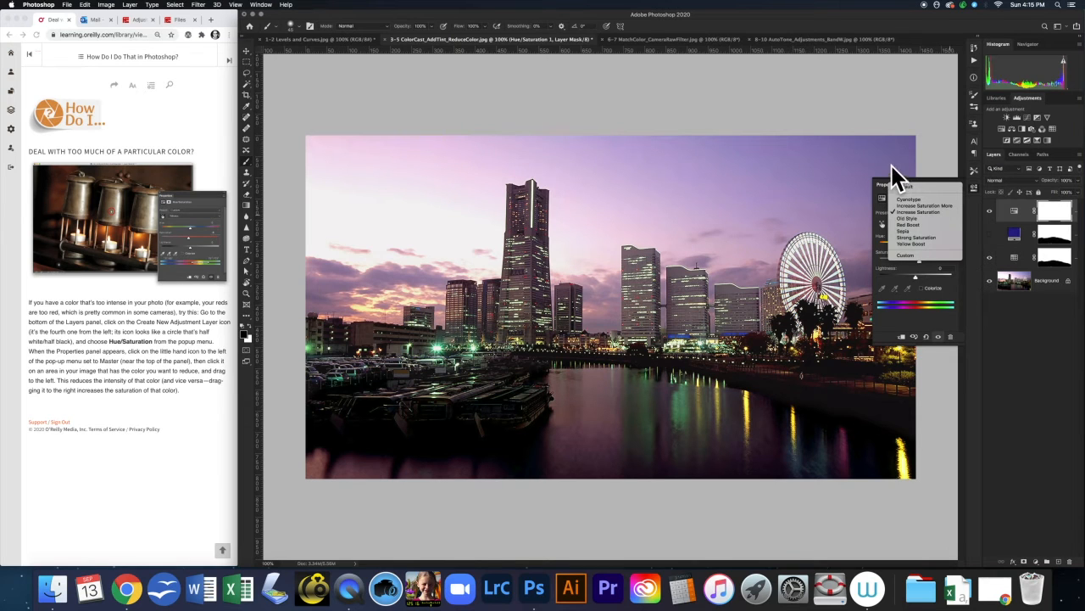
left_click(920, 185)
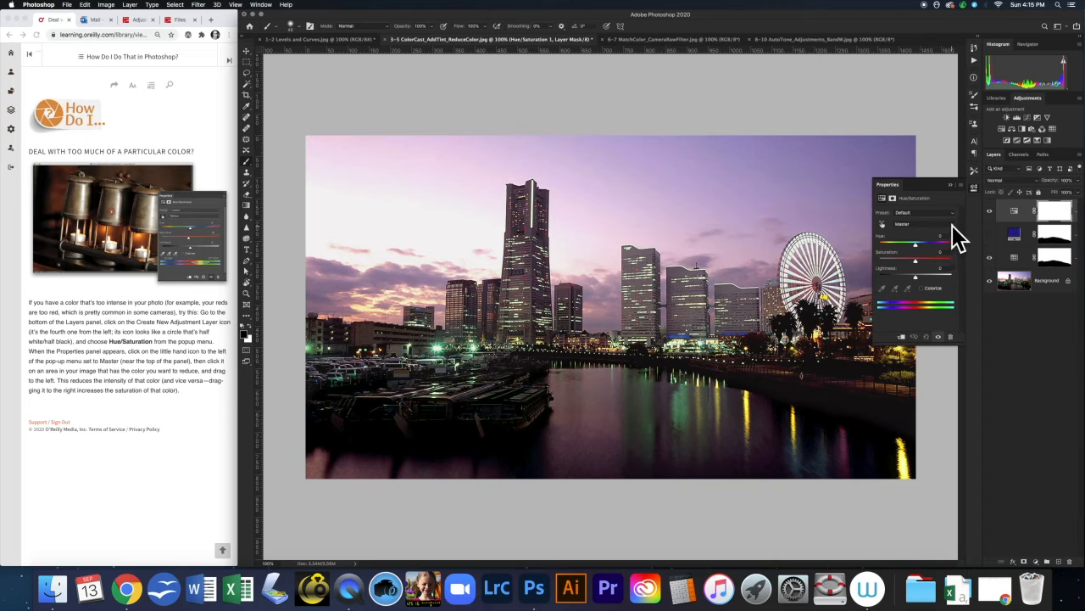
- Try shifting the hue of the Yellows and raising their saturation and lightness, and restore the Default preset
left_click(953, 226)
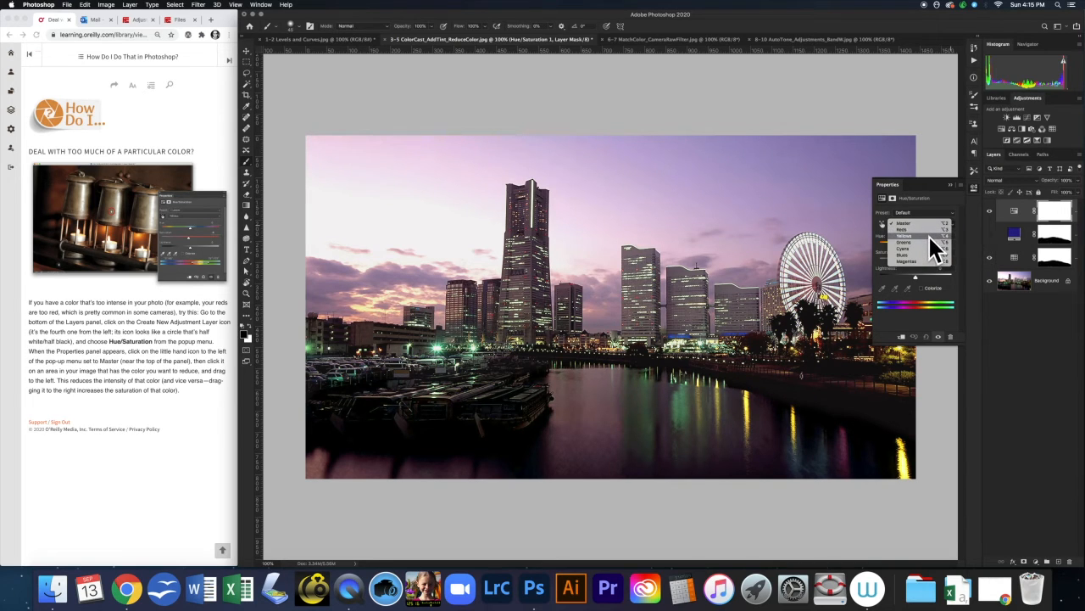
left_click(929, 235)
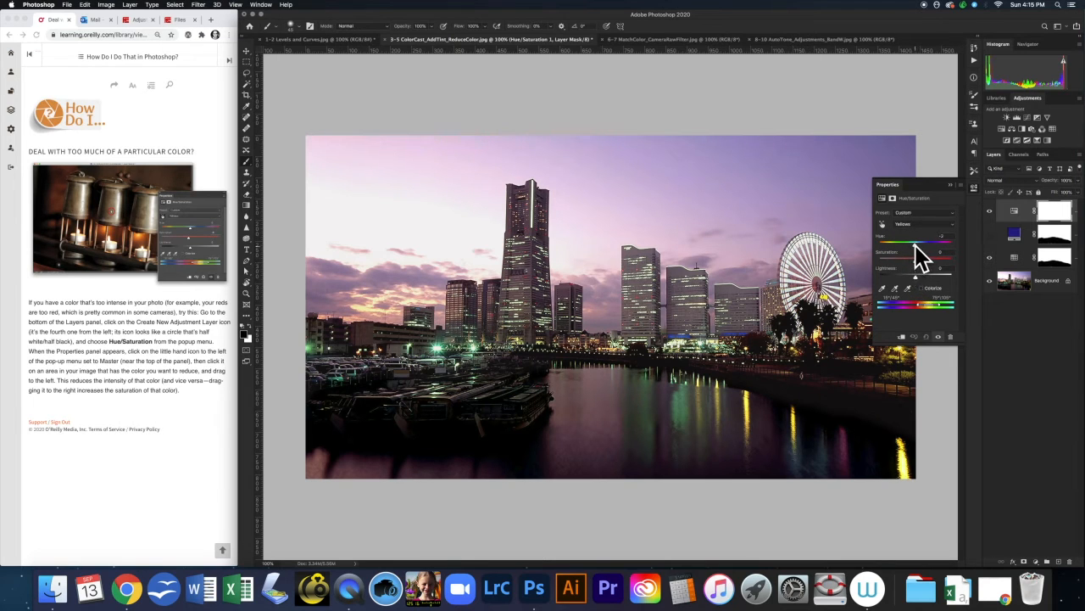
left_click_drag(915, 246, 889, 256)
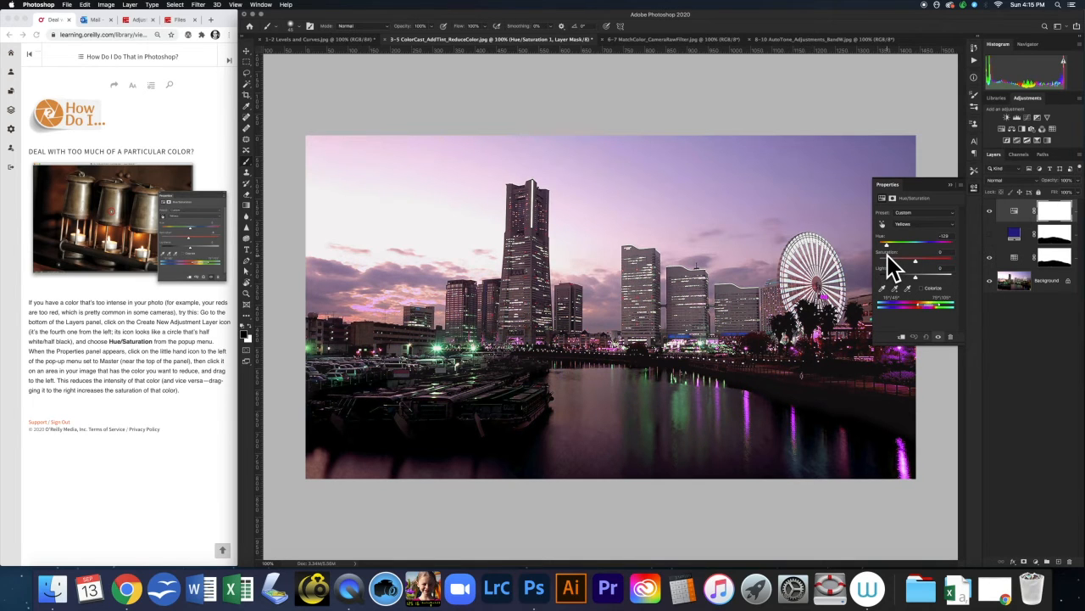
left_click_drag(886, 255, 885, 249)
left_click_drag(885, 250, 931, 276)
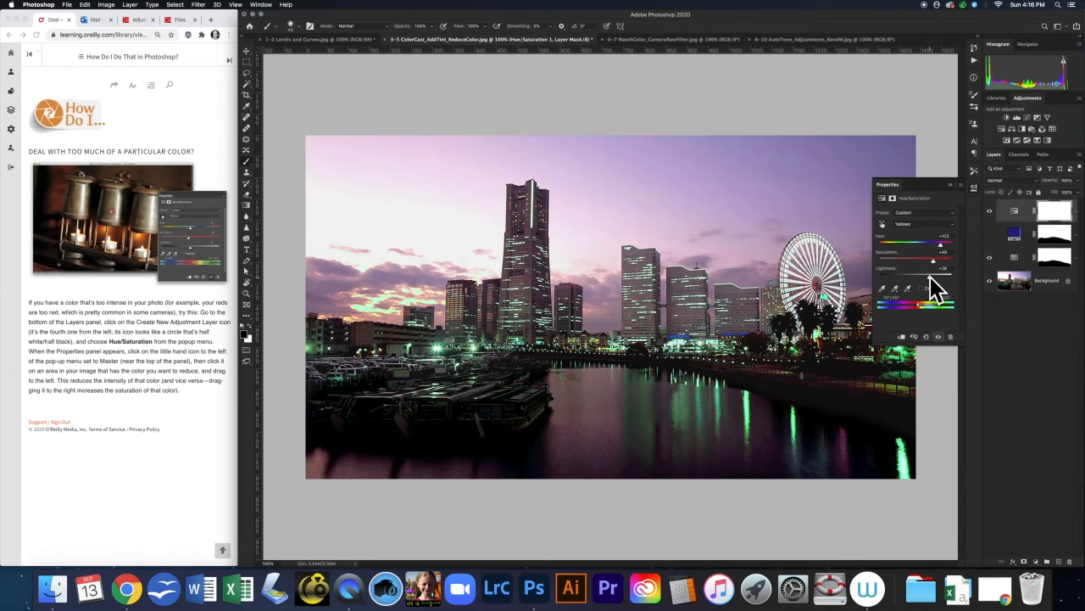
left_click(924, 212)
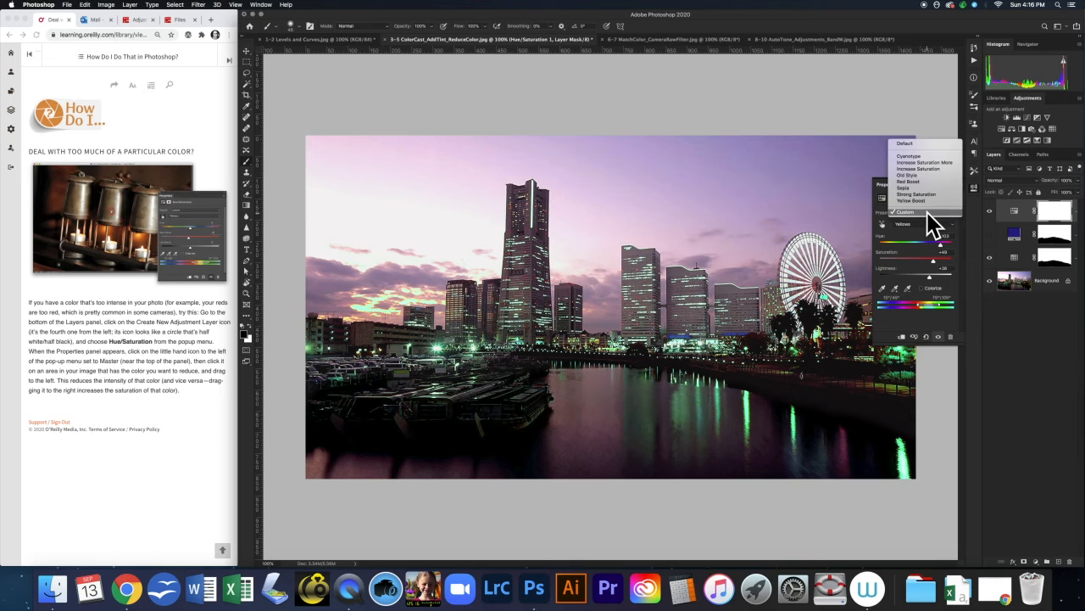
left_click(923, 143)
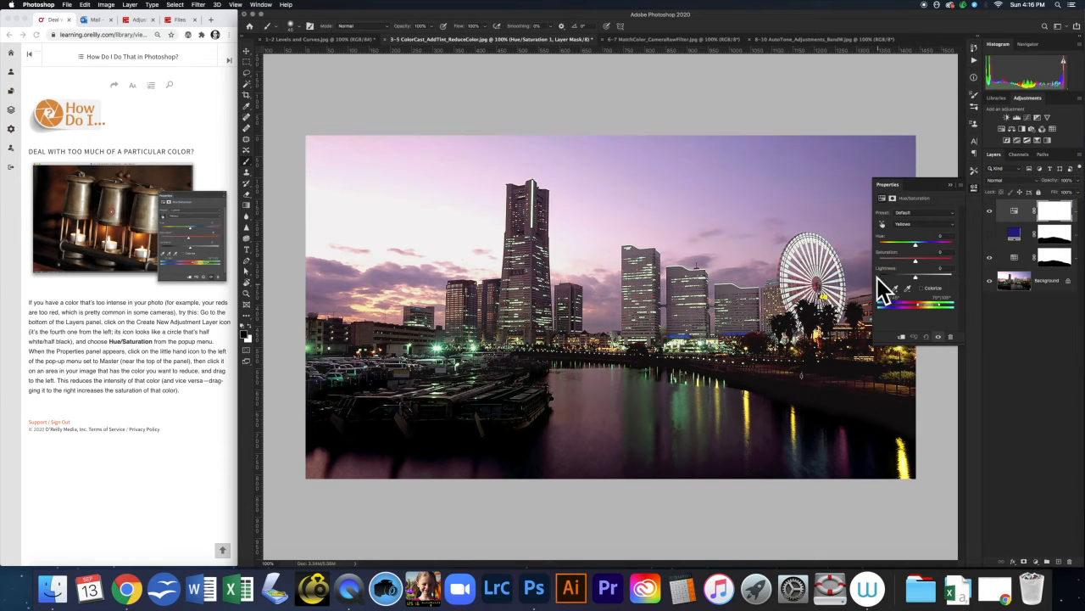
- Try fully desaturating the yellow reflection on the water with the on-image adjustment tool, and bring its saturation back to 0
left_click(881, 224)
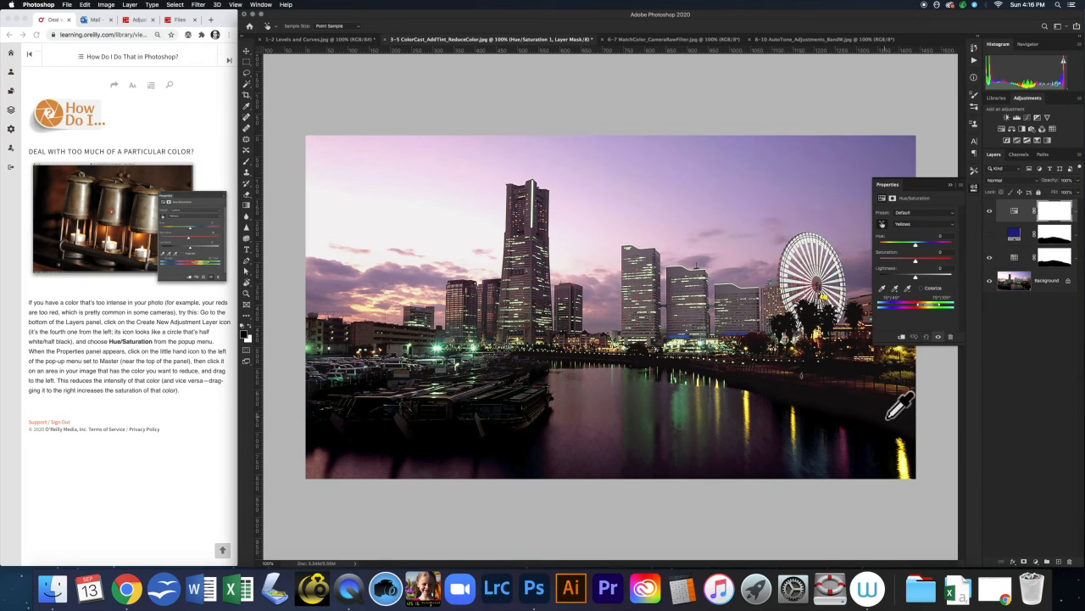
left_click(904, 462)
left_click_drag(904, 465, 845, 458)
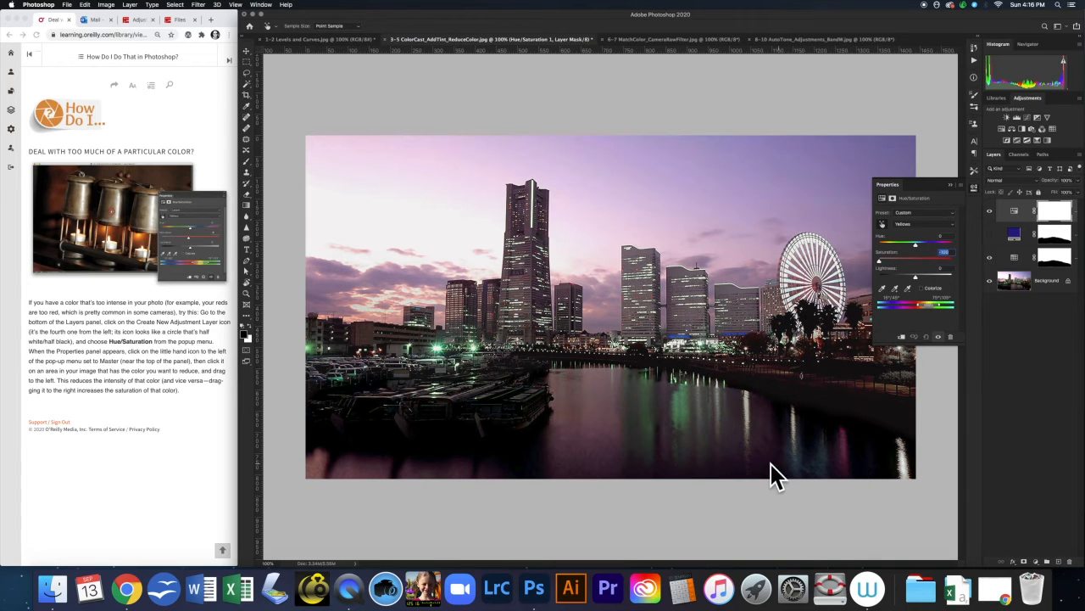
left_click_drag(771, 477, 872, 450)
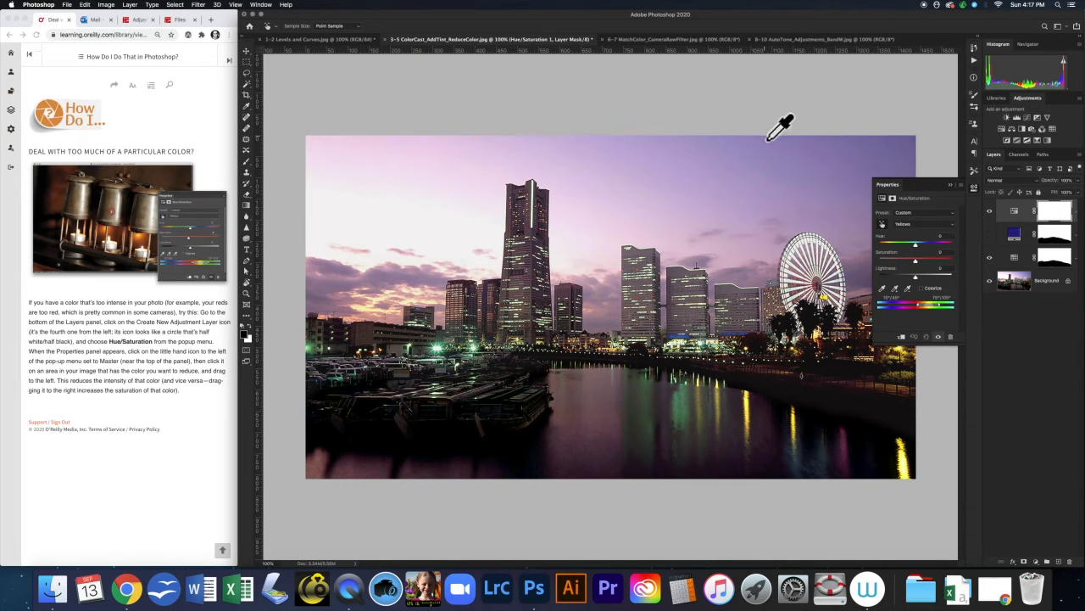
- Increase the saturation of the Blues by sampling the darker sky above the Ferris wheel with the on-image adjustment tool
left_click(796, 166)
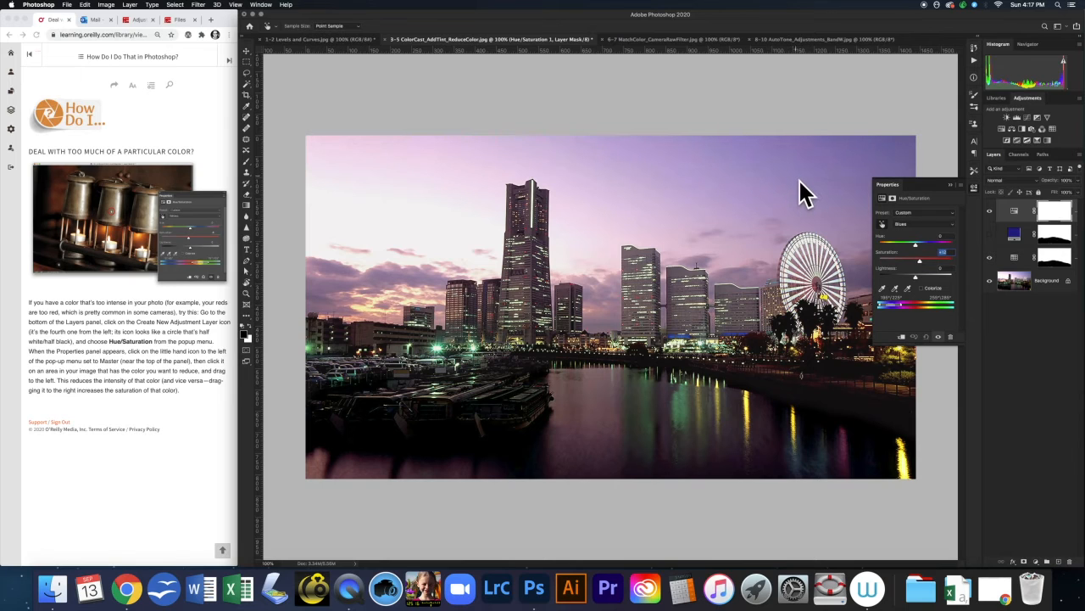
left_click_drag(749, 196, 831, 213)
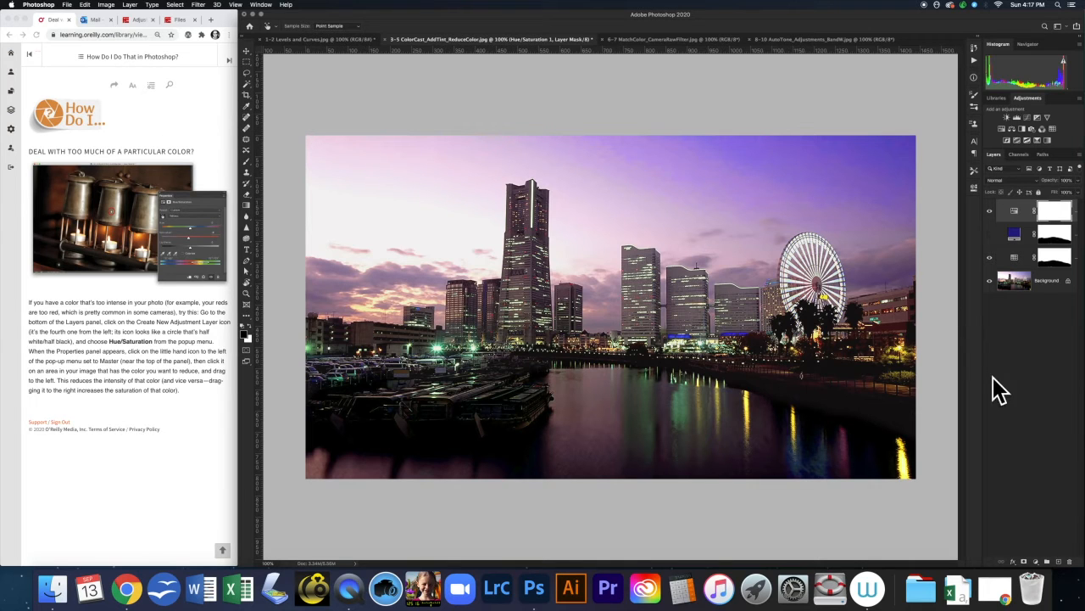
- Reopen the Hue/Saturation layer's settings, review individual color ranges such as Yellows and Reds, and close the settings
left_click(84, 212)
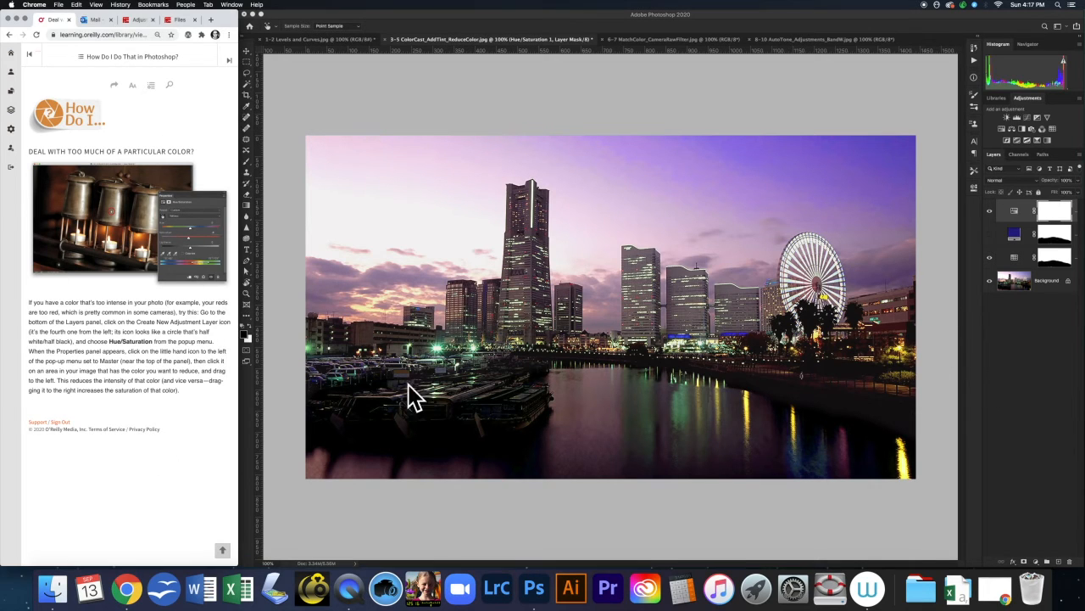
double_click(1014, 223)
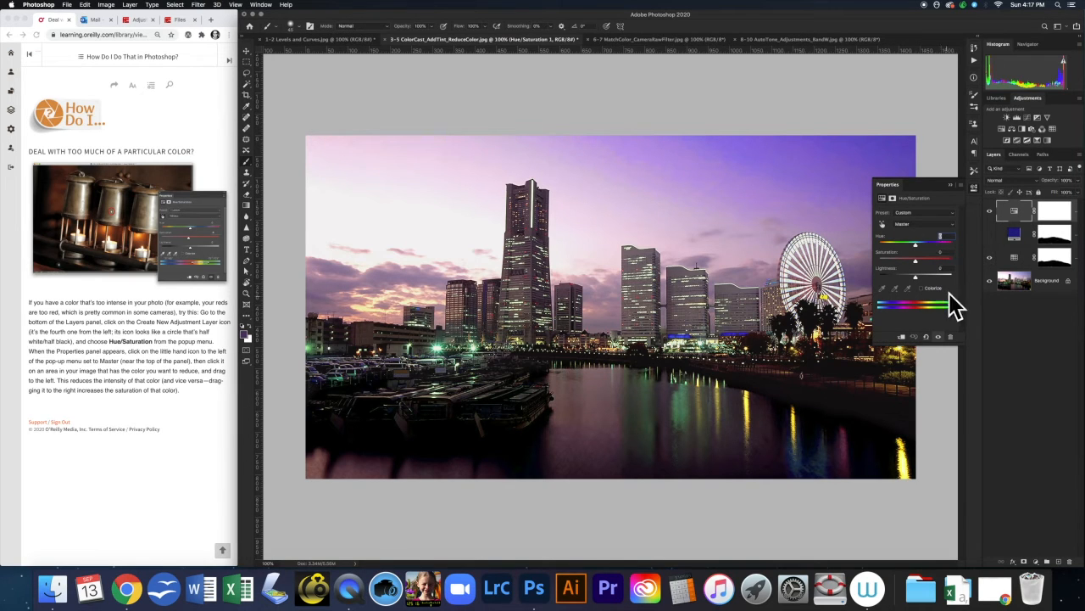
left_click(941, 224)
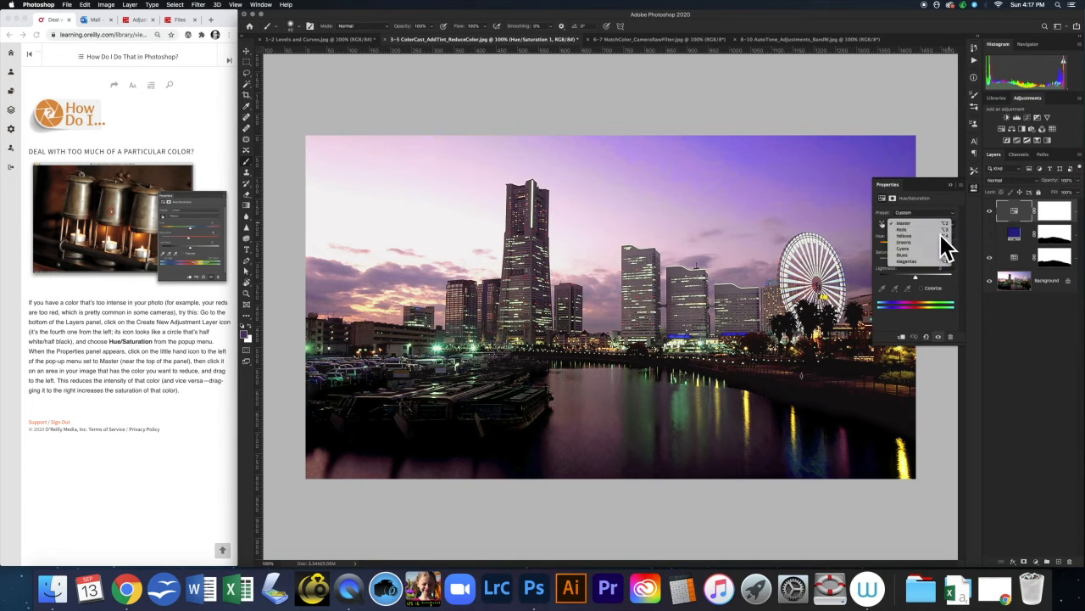
left_click(939, 236)
left_click(943, 223)
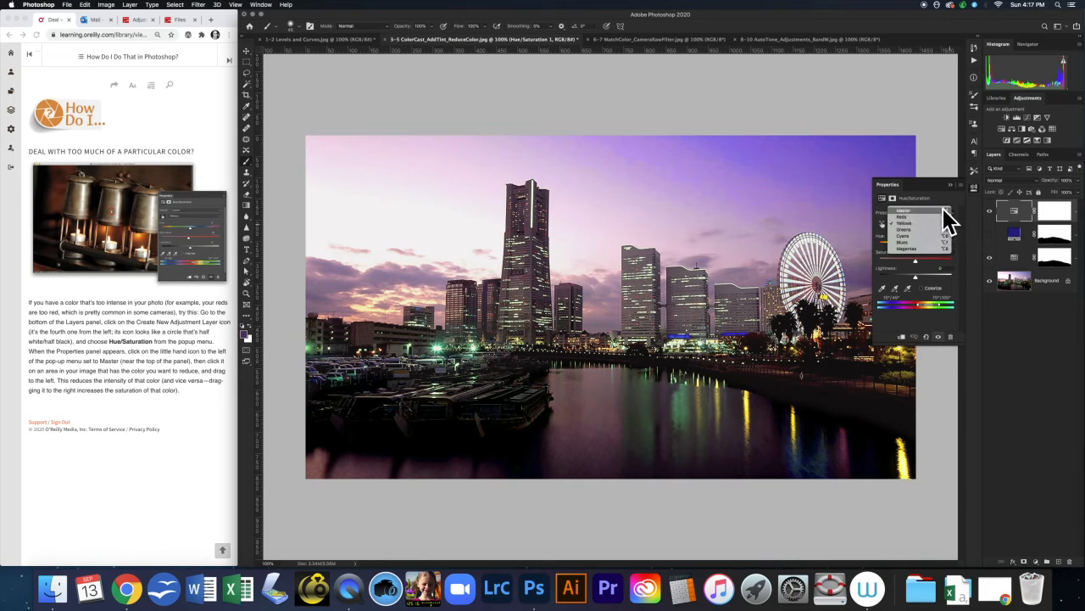
left_click(942, 216)
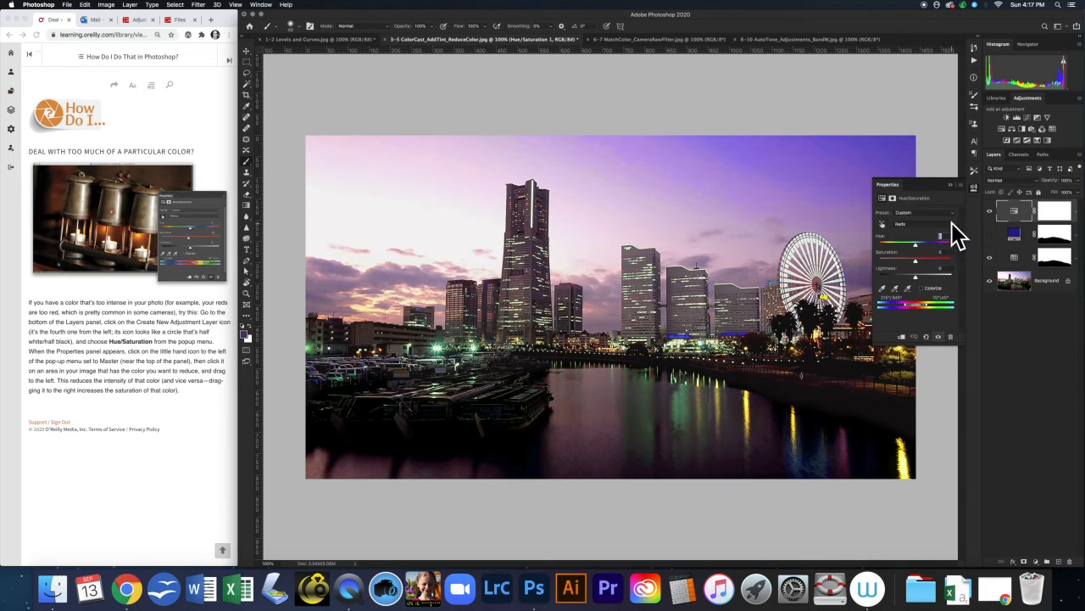
left_click(951, 223)
left_click(944, 255)
left_click(951, 184)
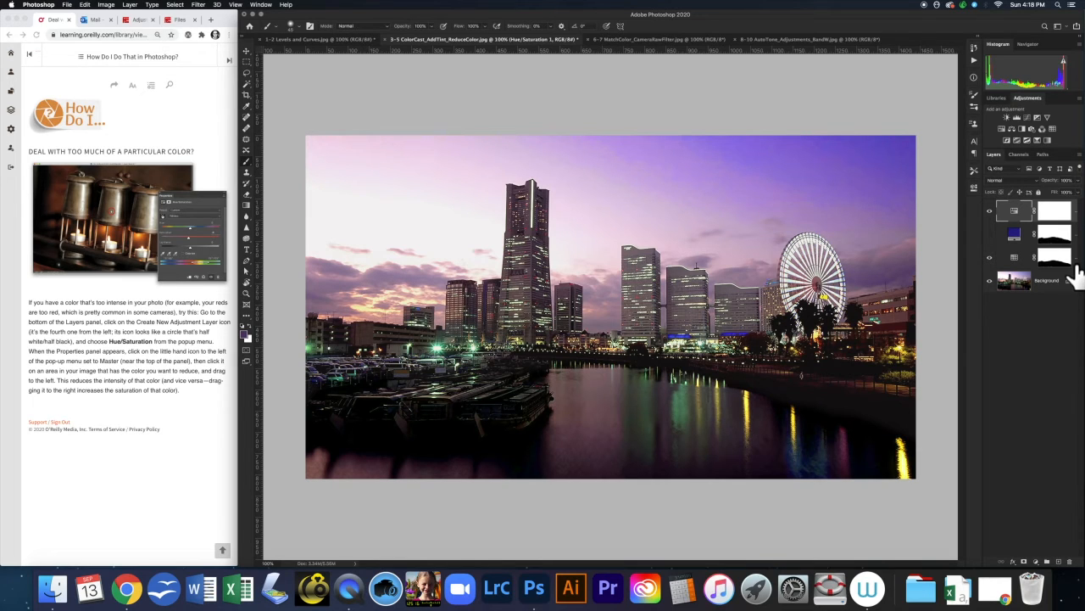
- Show the edit history, switch to the 6-7 MatchColor_CameraRawFilter.jpg image and advance the textbook to the color matching lesson
left_click(975, 49)
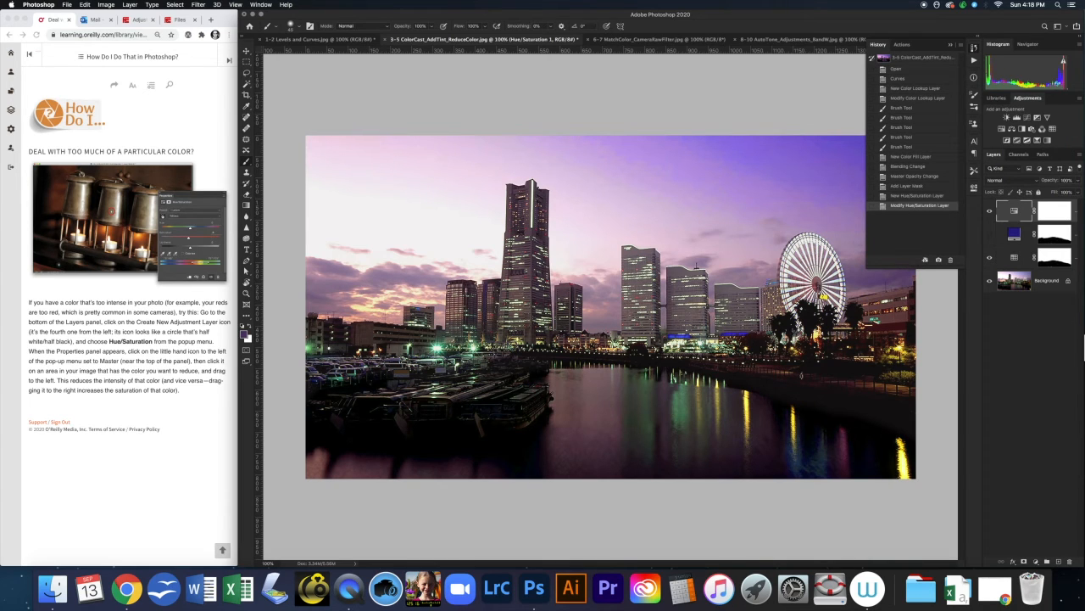
left_click(660, 39)
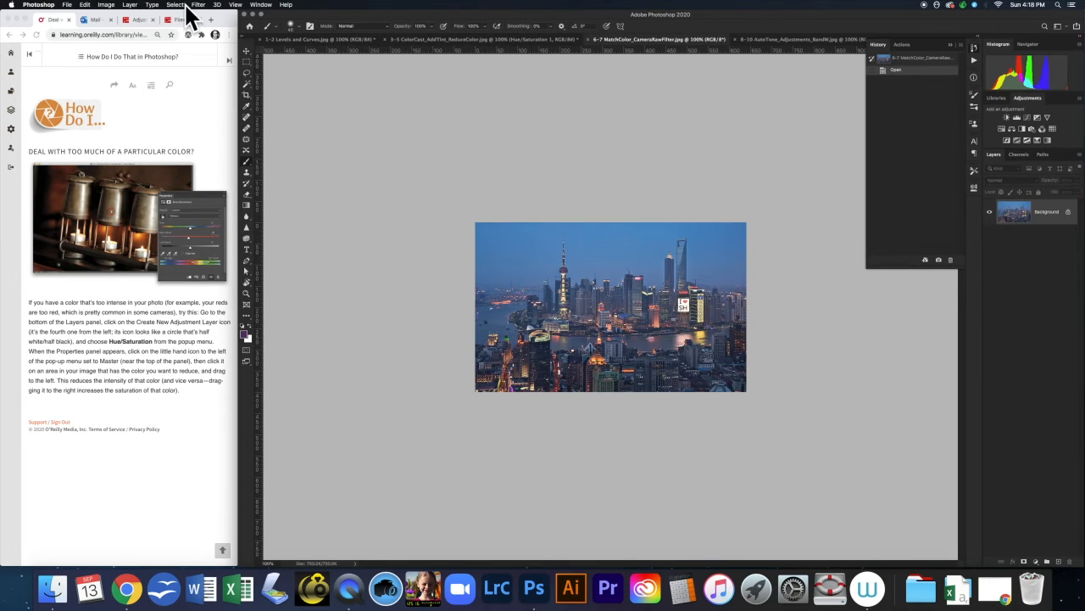
left_click(228, 58)
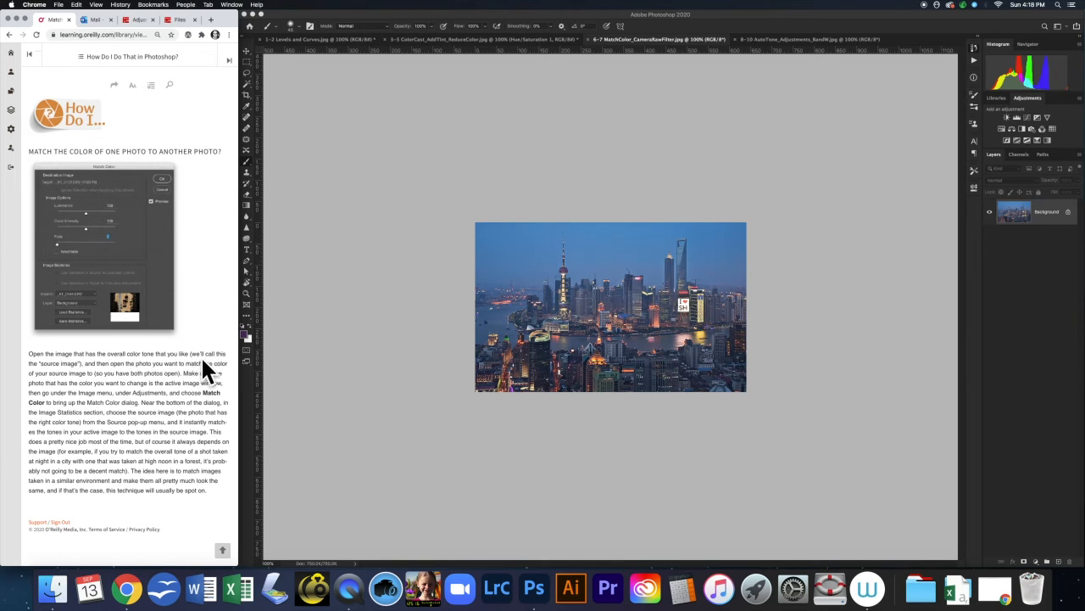
- Hide the Hue/Saturation and Color Lookup adjustment layers in the 3-5 ColorCast_AddTint_ReduceColor.jpg image
left_click(484, 41)
left_click(473, 42)
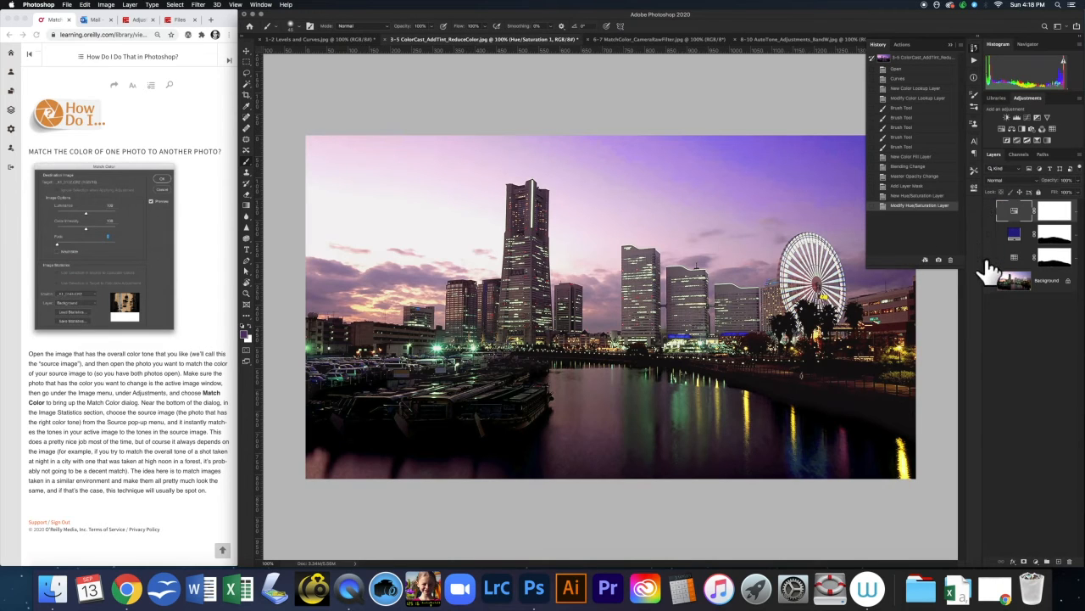
left_click_drag(987, 261, 988, 259)
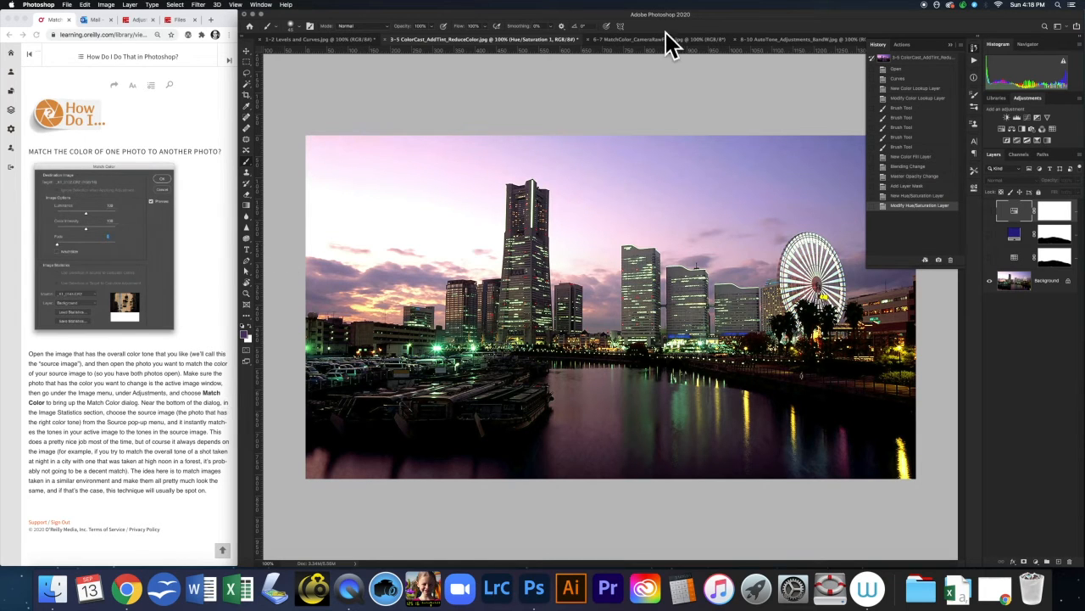
- Apply Match Color to the 6-7 MatchColor_CameraRawFilter.jpg image, using the Background layer of 3-5 ColorCast_AddTint_ReduceColor.jpg as the source
left_click(653, 40)
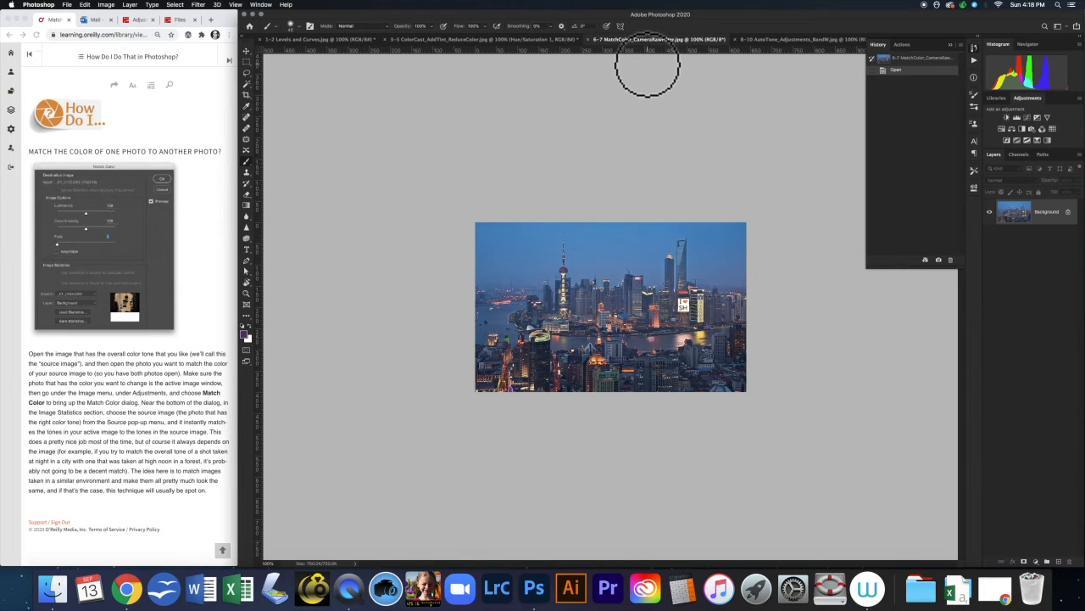
left_click(106, 5)
mouse_move(130, 5)
mouse_move(157, 29)
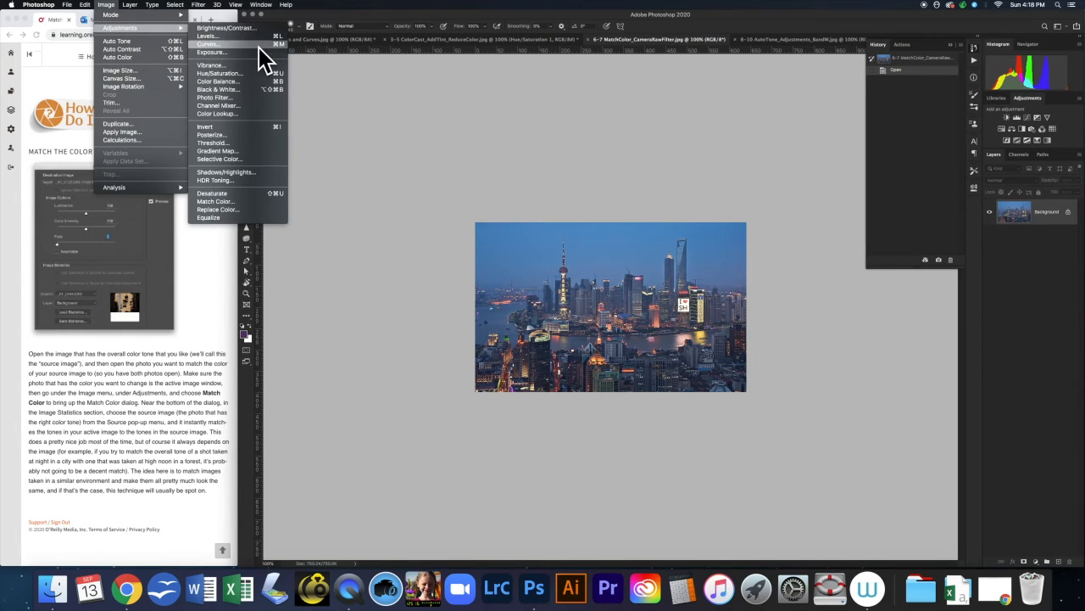
left_click(238, 202)
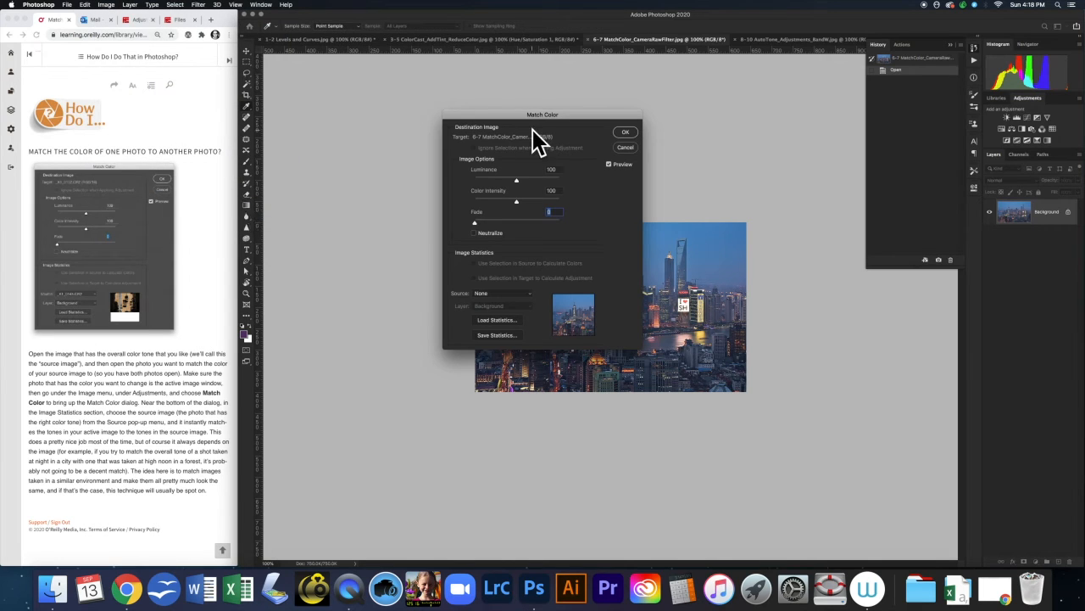
left_click_drag(573, 116, 411, 101)
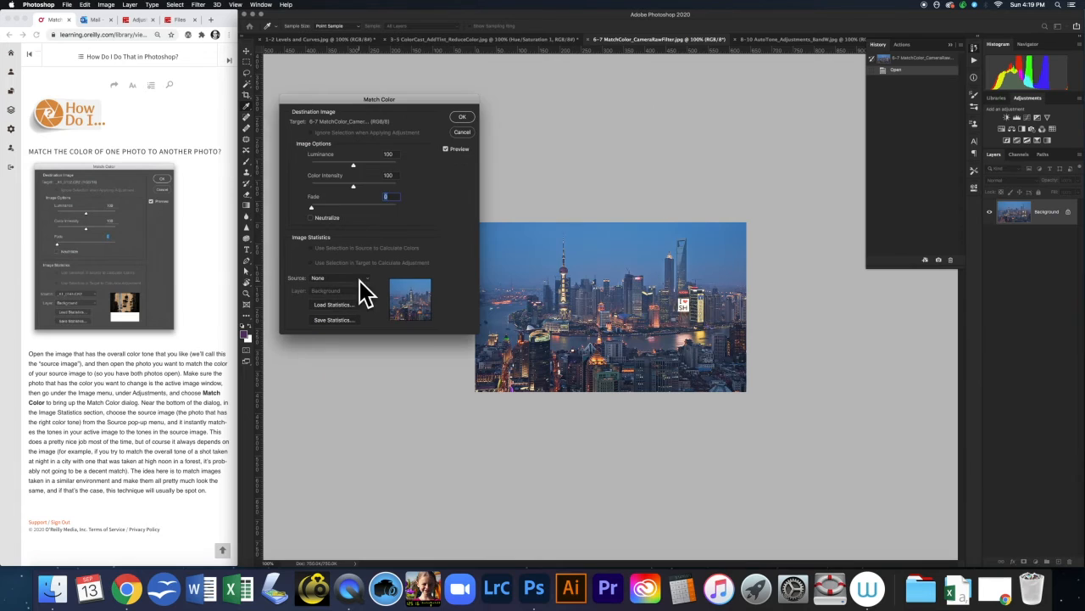
left_click(361, 280)
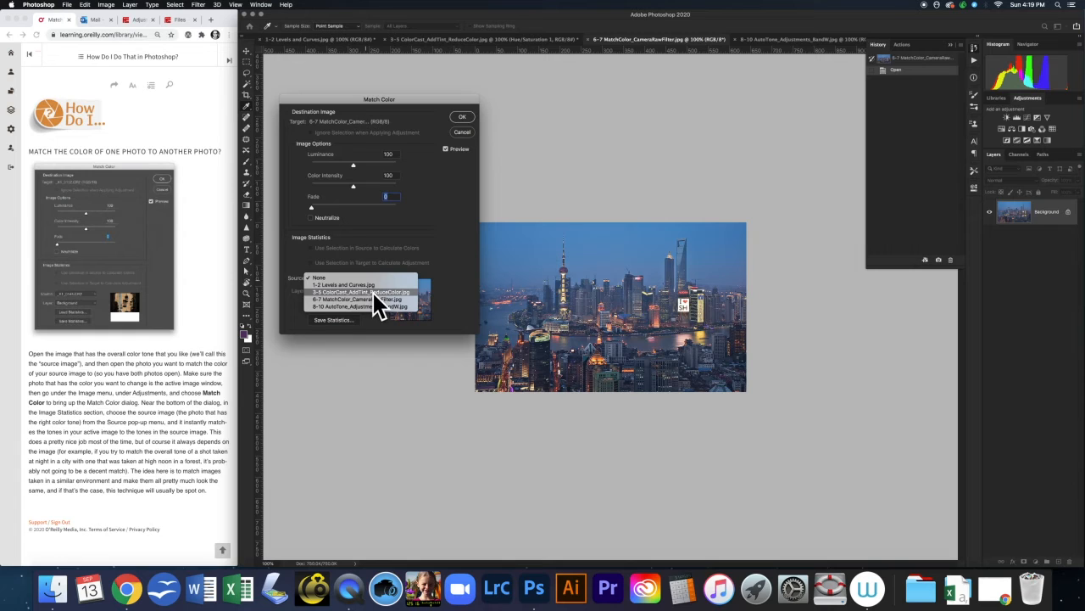
left_click(374, 294)
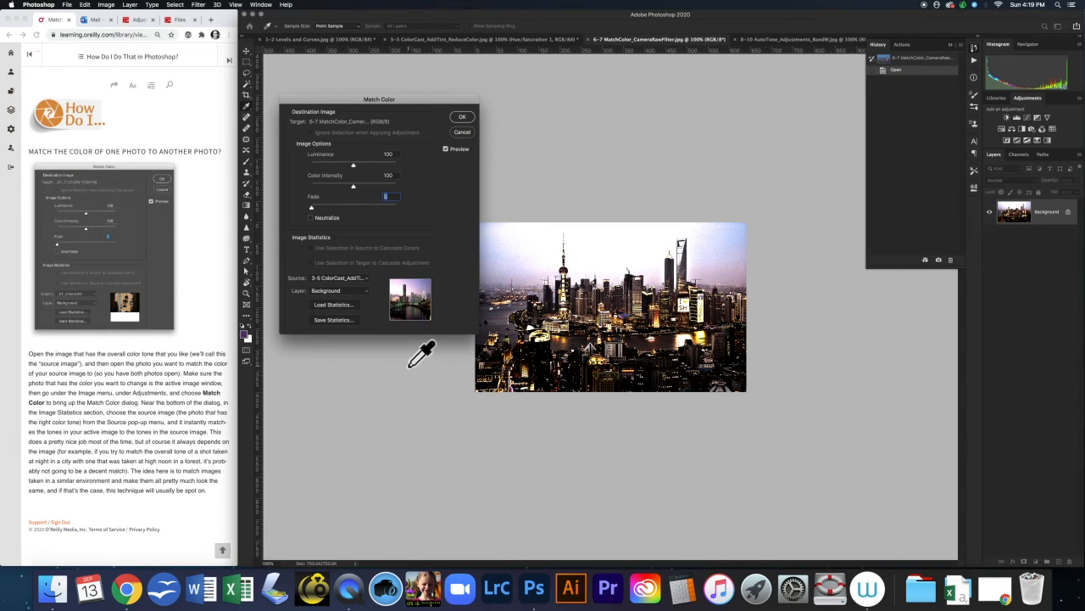
left_click(463, 119)
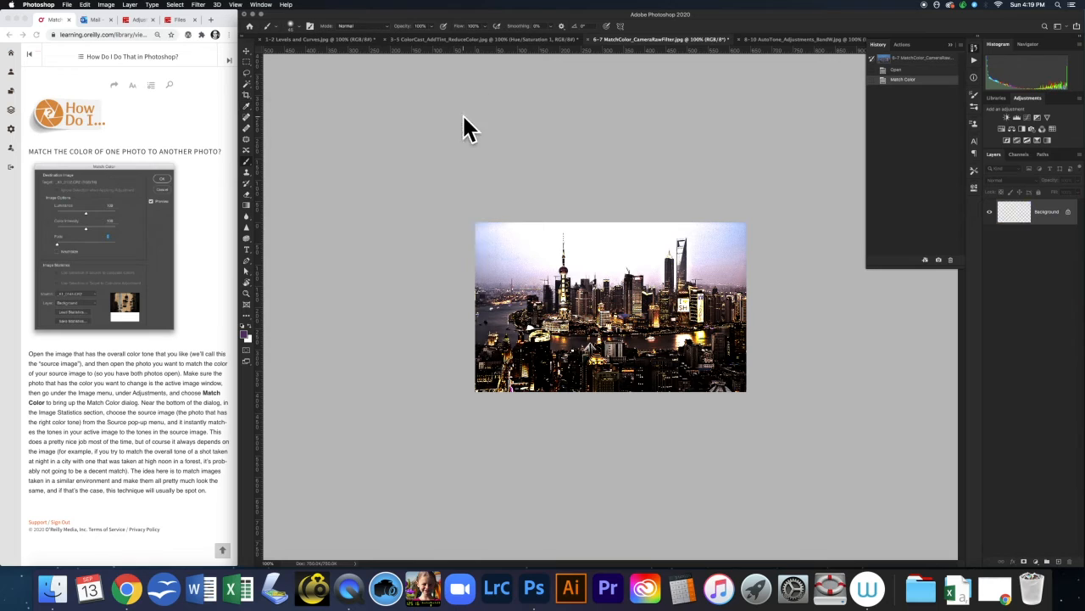
key("b")
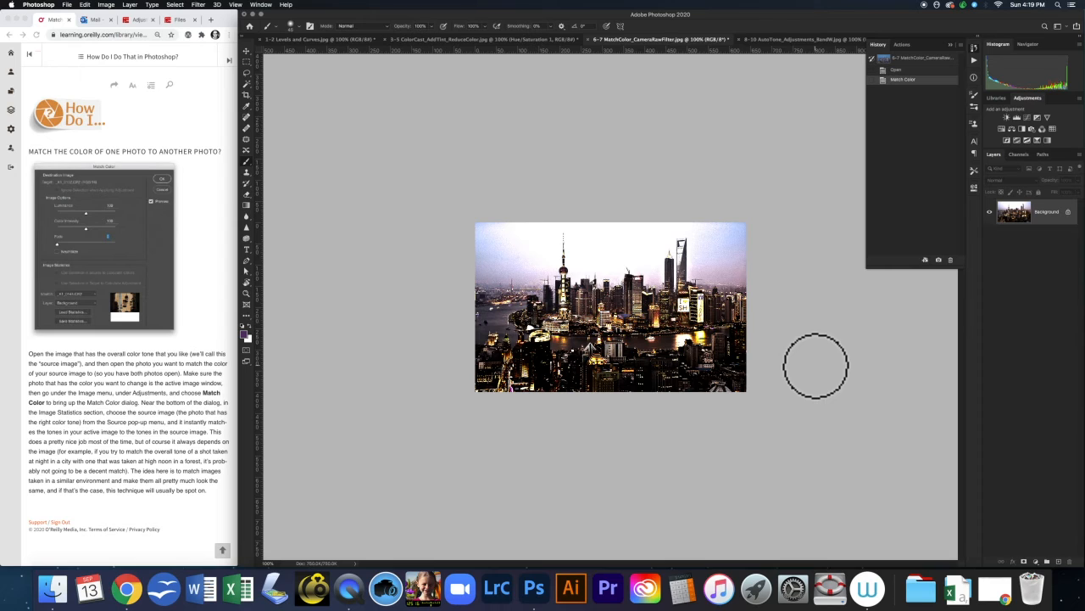
- Advance the textbook to the Camera Raw lesson and apply the Camera Raw Filter to the skyline image with exposure -0.50 and highlights about -37
left_click(232, 66)
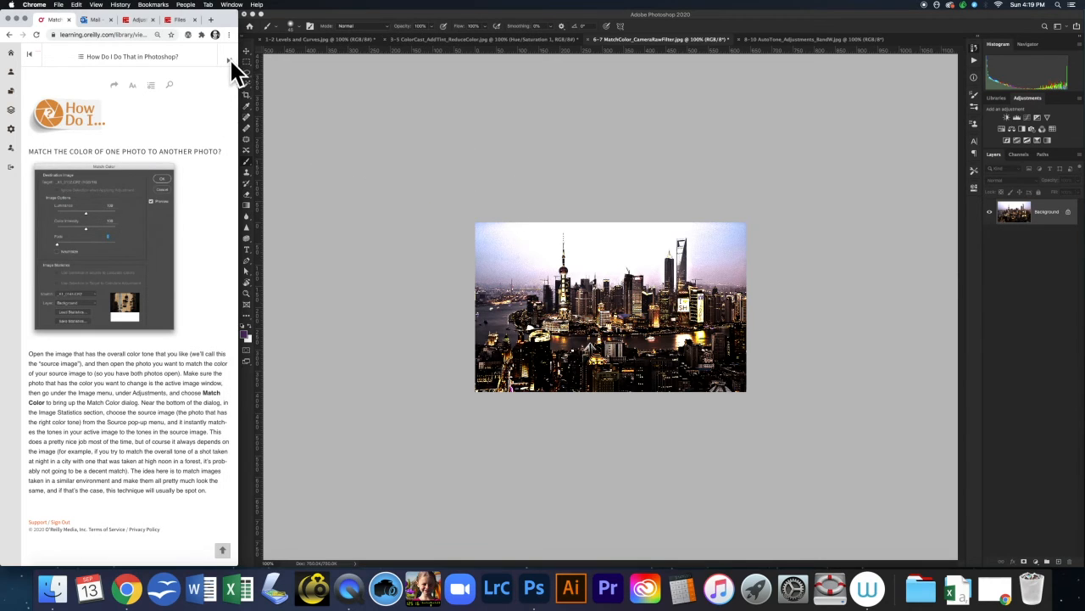
left_click(229, 60)
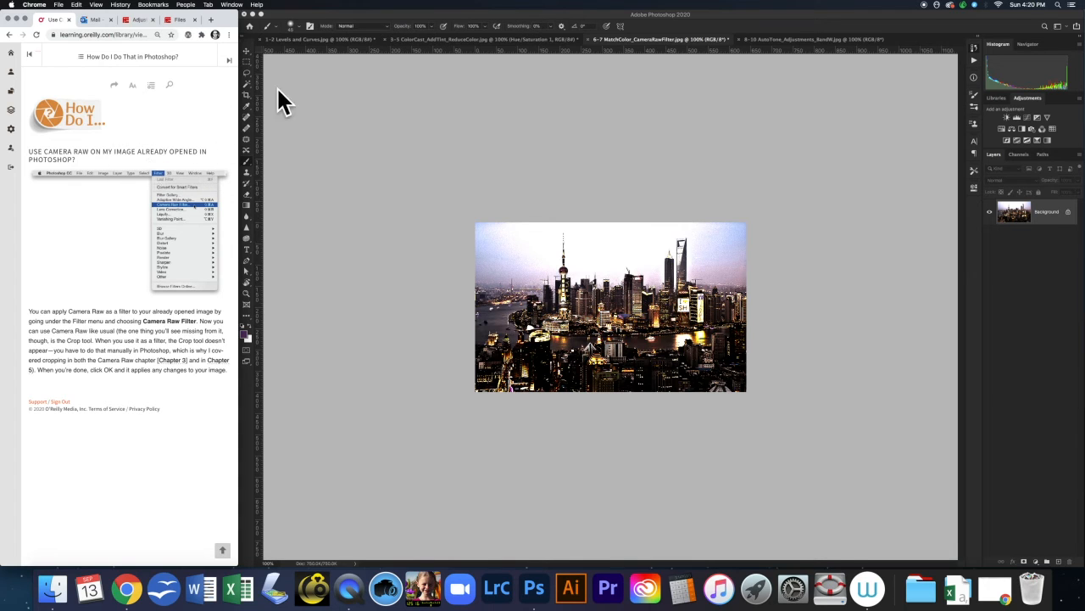
left_click(389, 114)
left_click(198, 5)
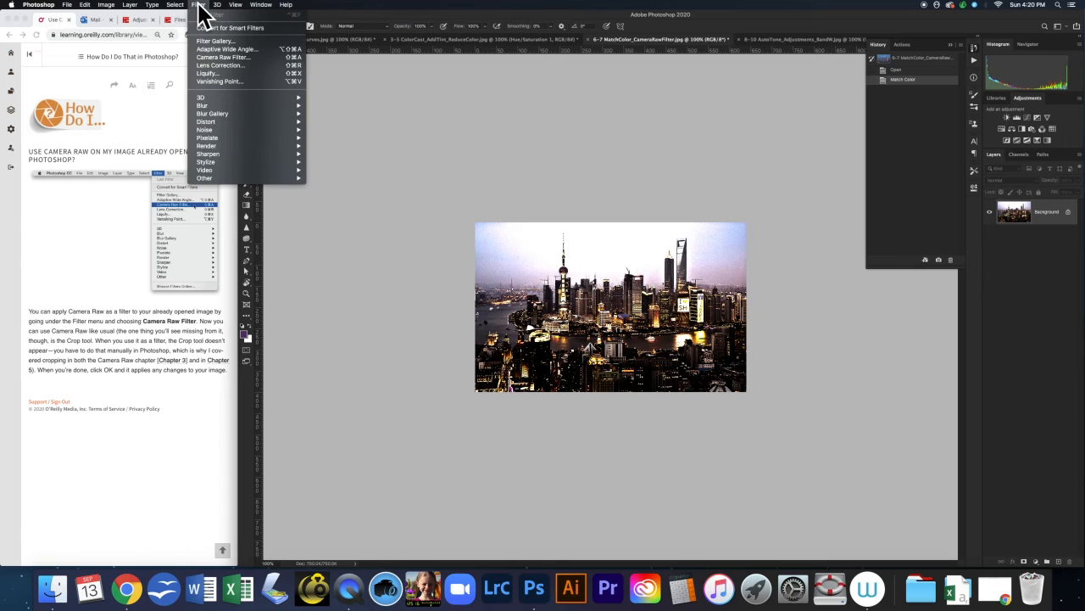
left_click(252, 57)
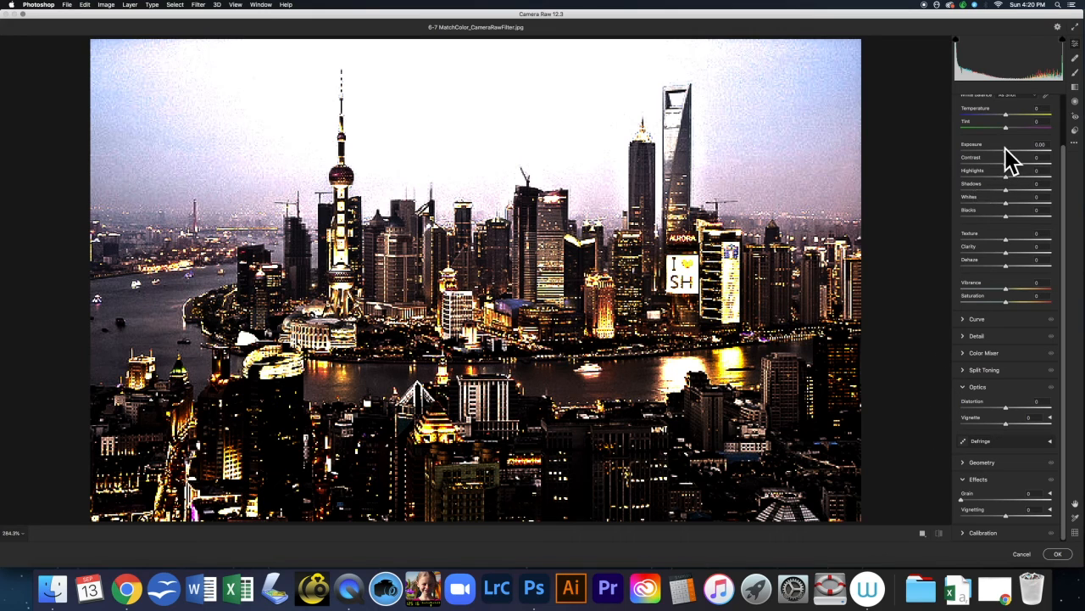
mouse_move(1006, 150)
left_mouse_down()
mouse_move(1017, 150)
mouse_move(1001, 150)
left_mouse_up()
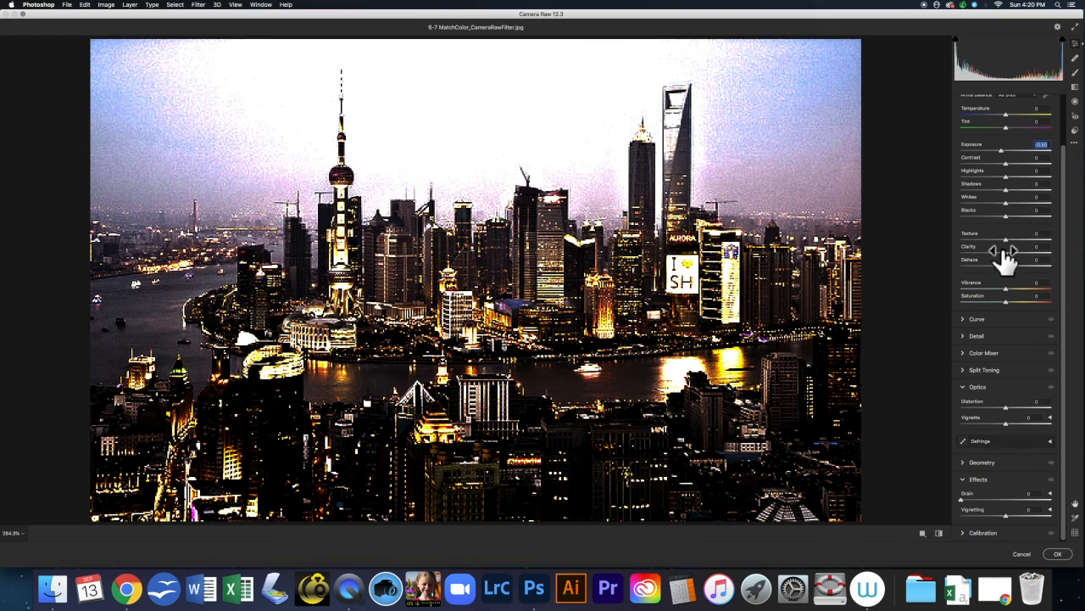
mouse_move(1006, 177)
left_mouse_down()
mouse_move(1018, 177)
mouse_move(988, 175)
left_mouse_up()
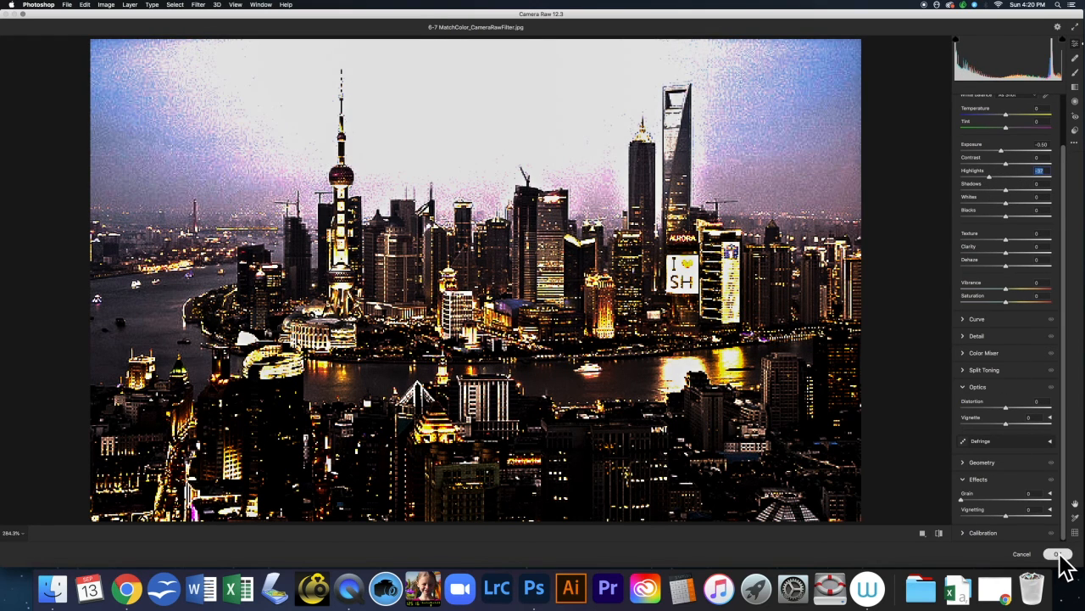
left_click(1060, 555)
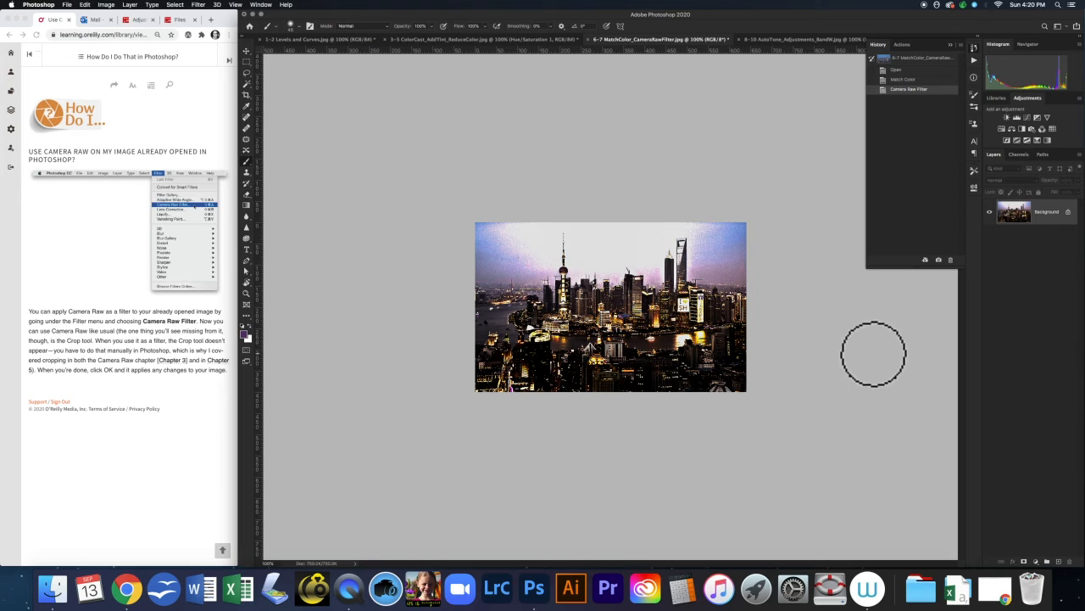
- Advance the textbook to the auto fix lesson, apply Auto Tone to the 8-10 AutoTone_Adjustments_BandW.jpg image and compare it with the original state
left_click(227, 59)
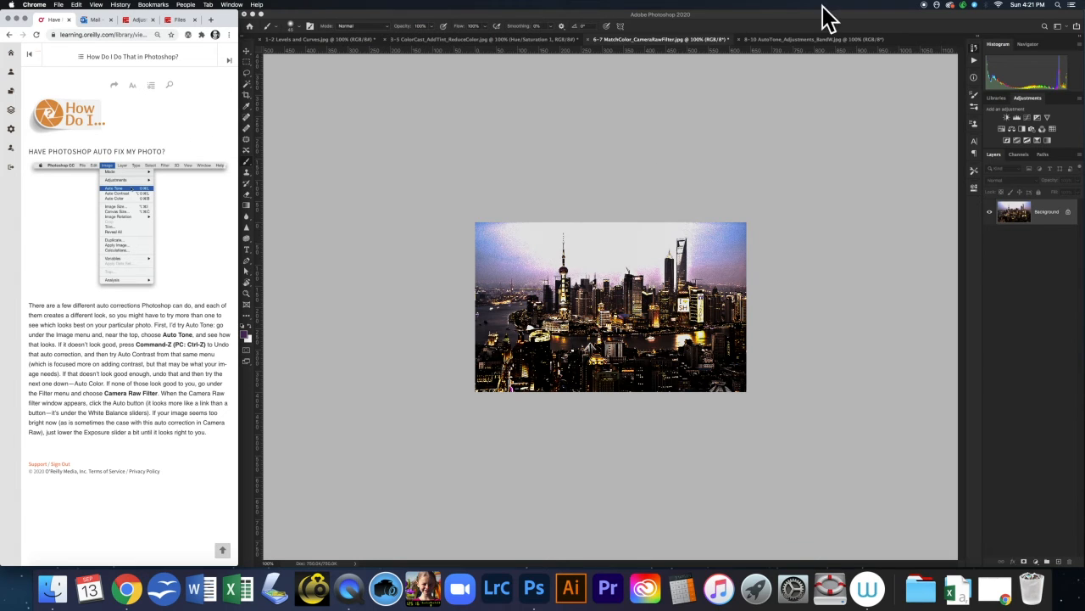
left_click(823, 40)
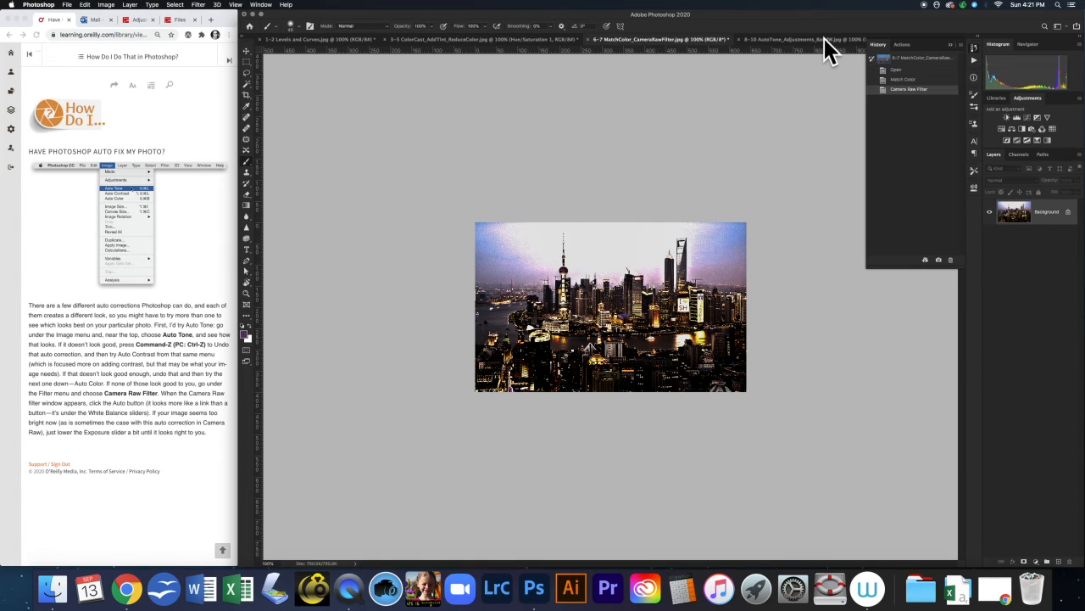
left_click(800, 40)
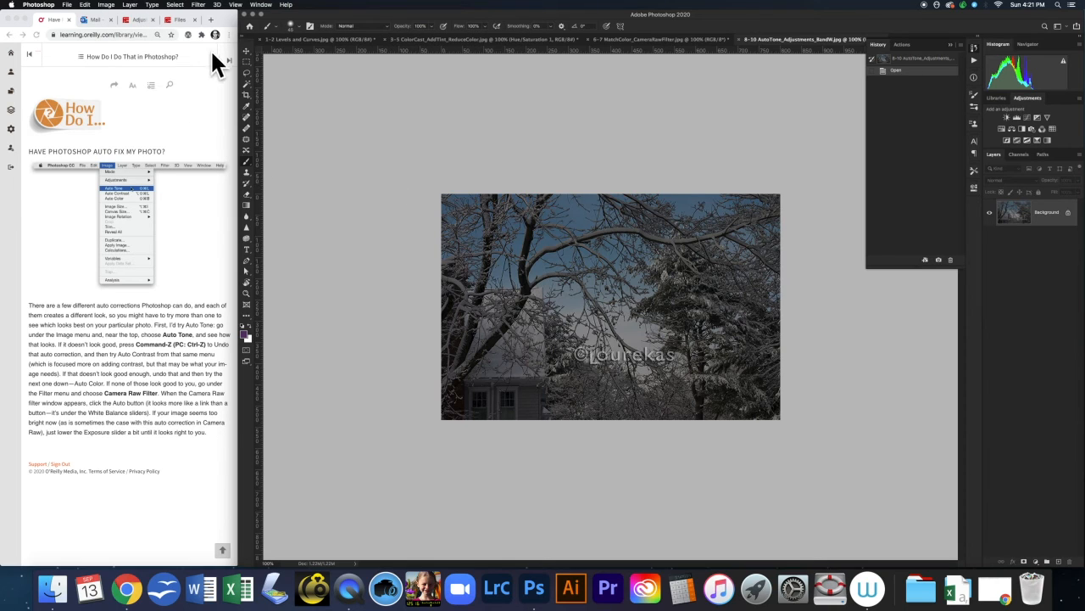
left_click(107, 6)
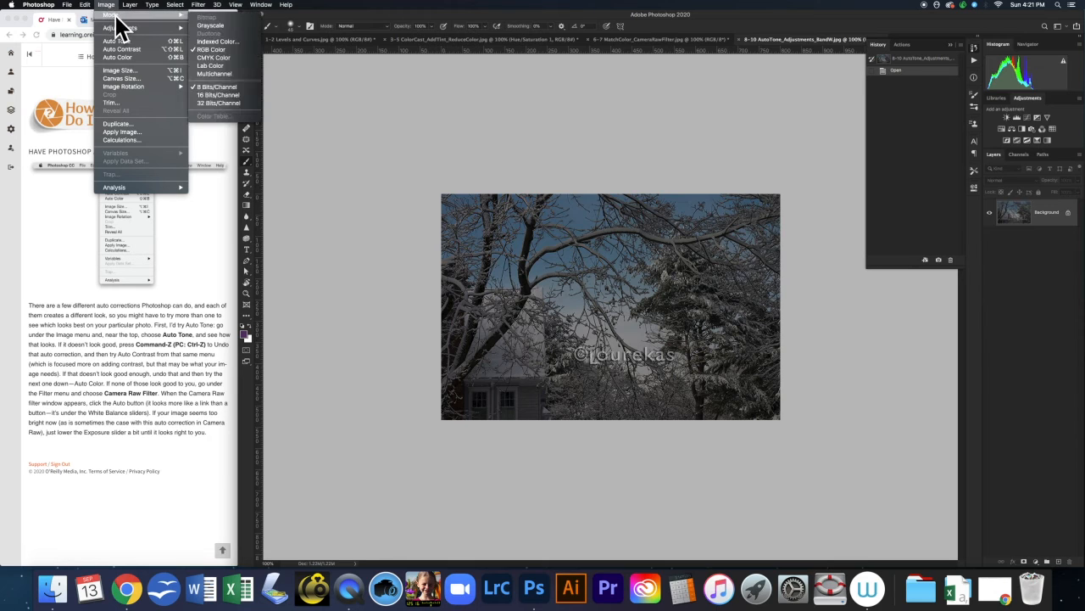
left_click(131, 40)
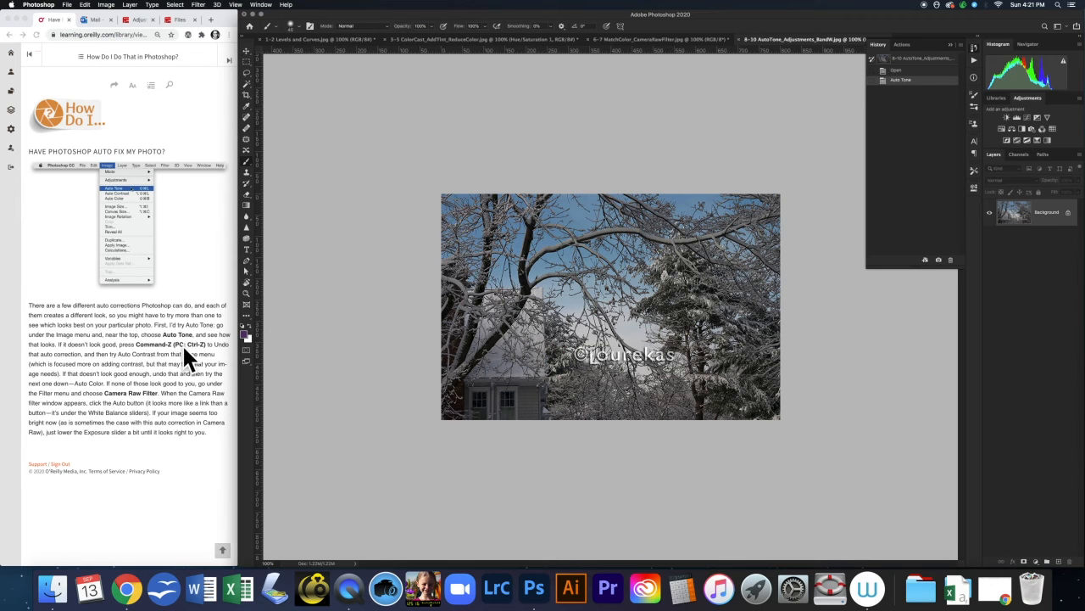
left_click(900, 71)
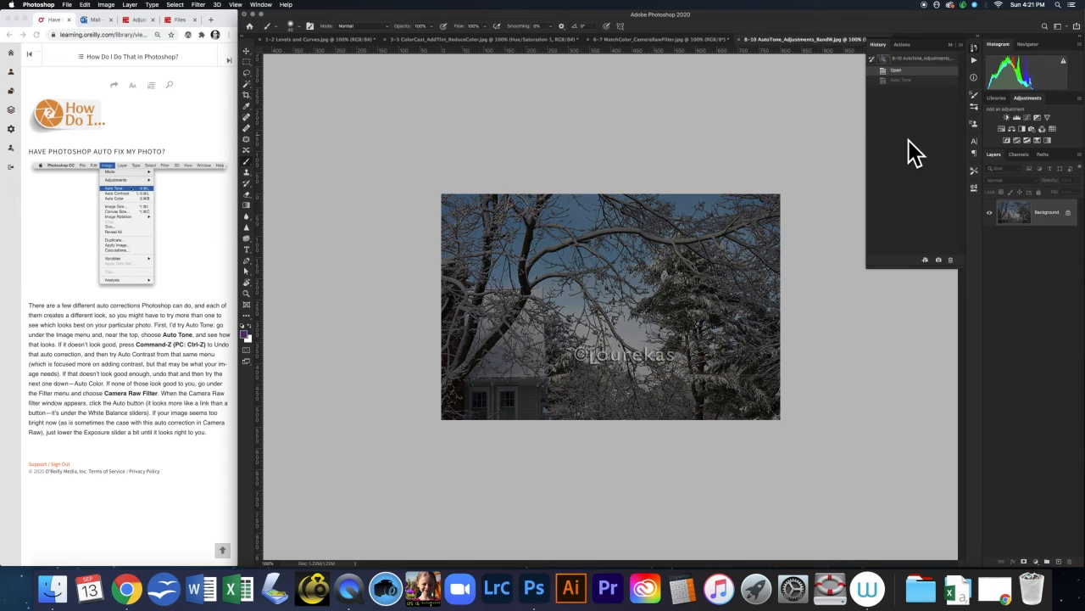
left_click(923, 80)
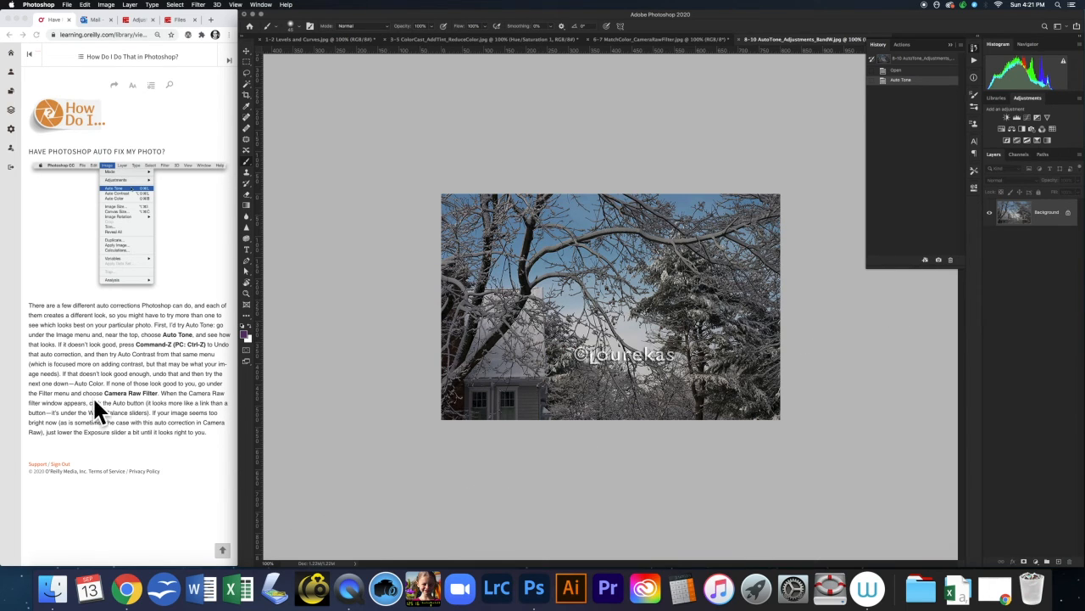
- Advance the textbook to the lesson on making adjustments un-doable forever and read the explanation
left_click(224, 59)
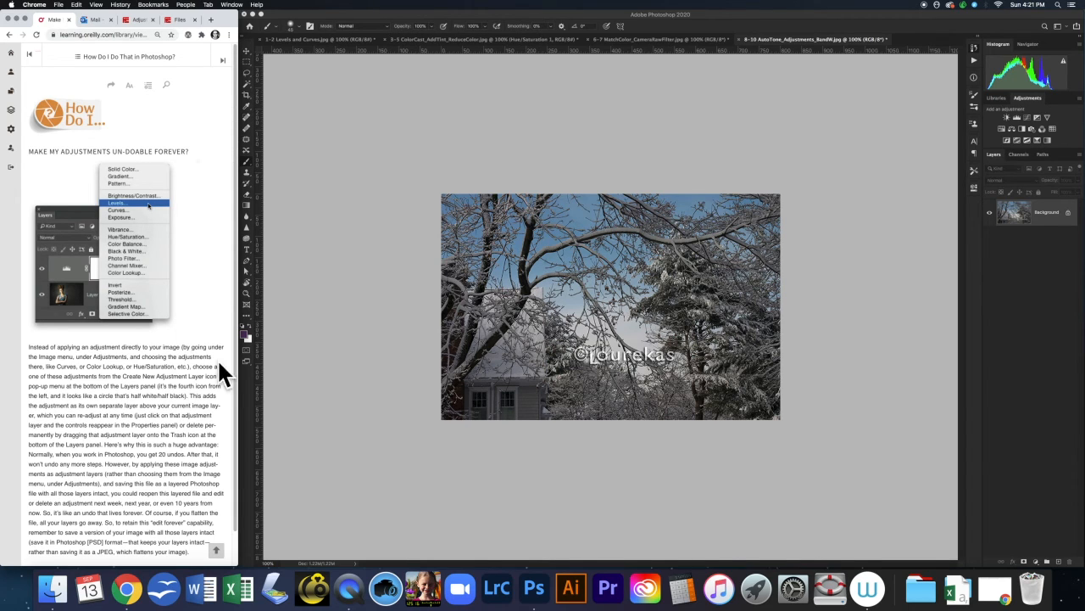
scroll(235, 365, "down", 1)
scroll(240, 383, "down", 1)
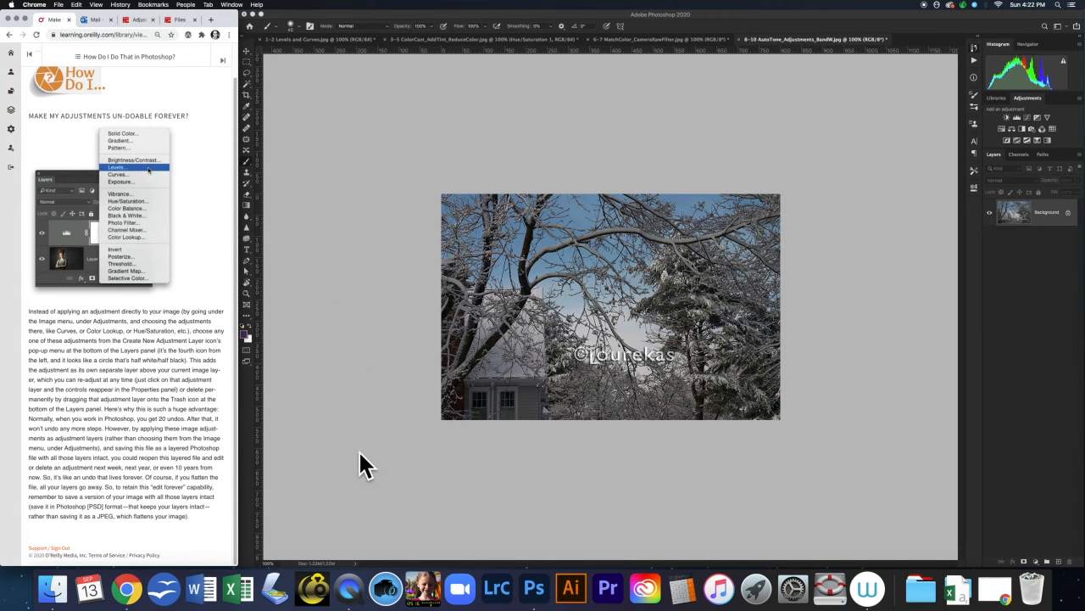
left_click(321, 96)
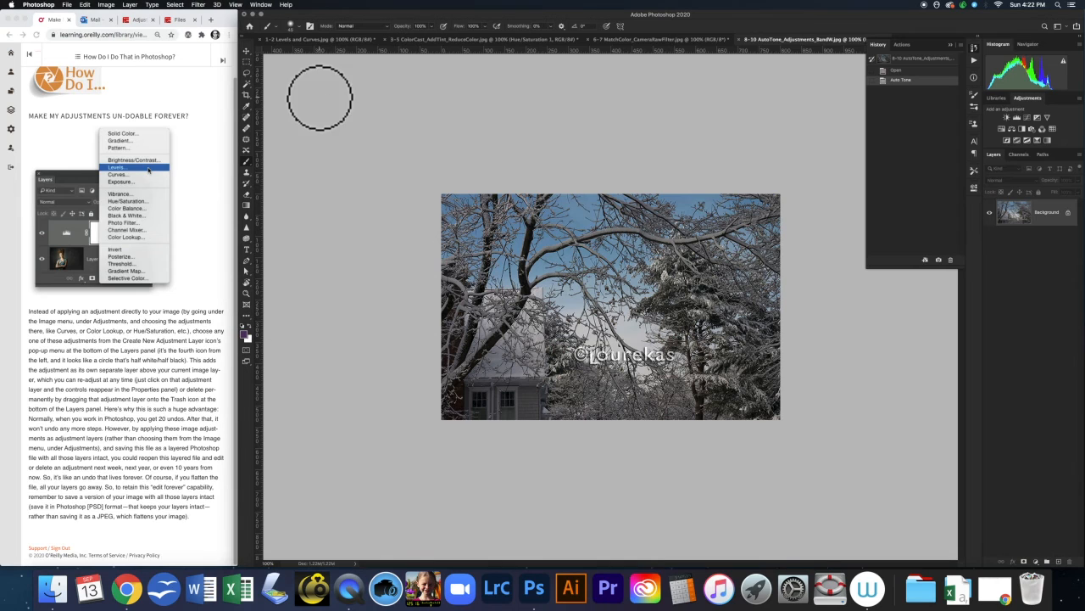
left_click(106, 5)
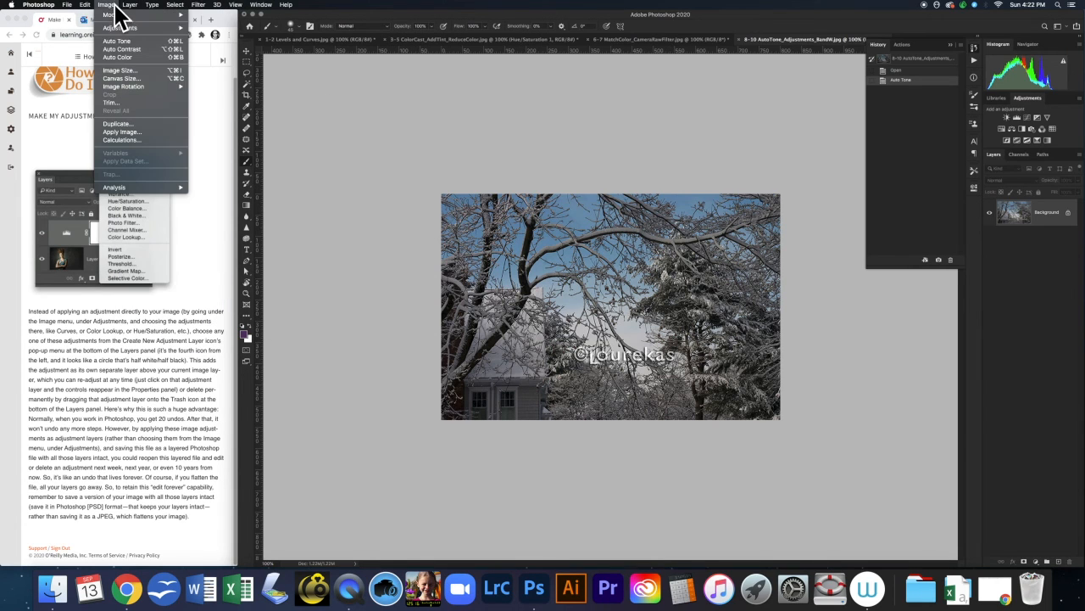
mouse_move(132, 34)
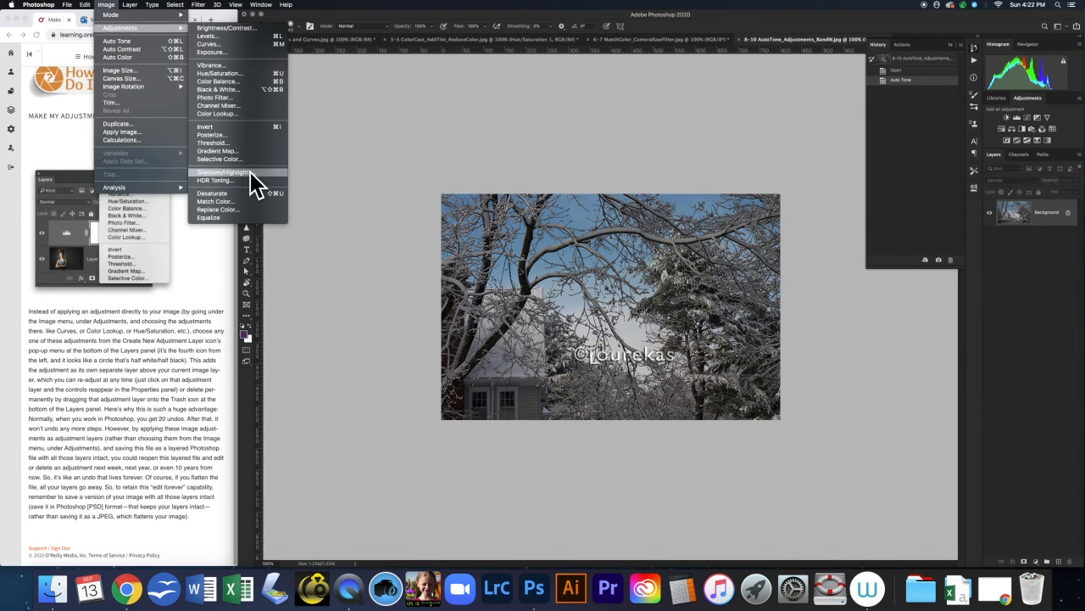
mouse_move(242, 9)
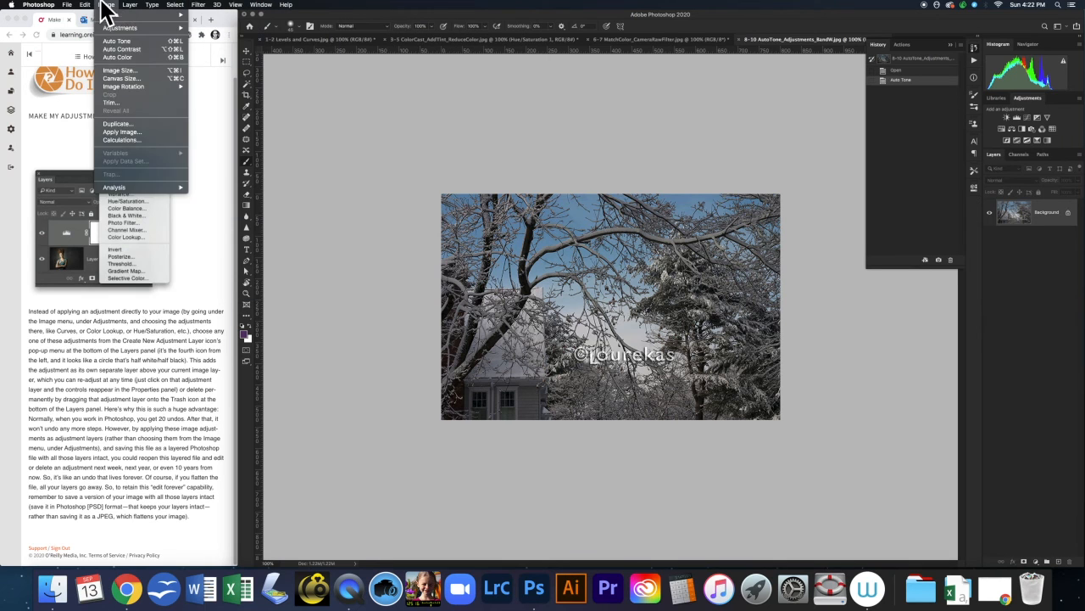
mouse_move(106, 7)
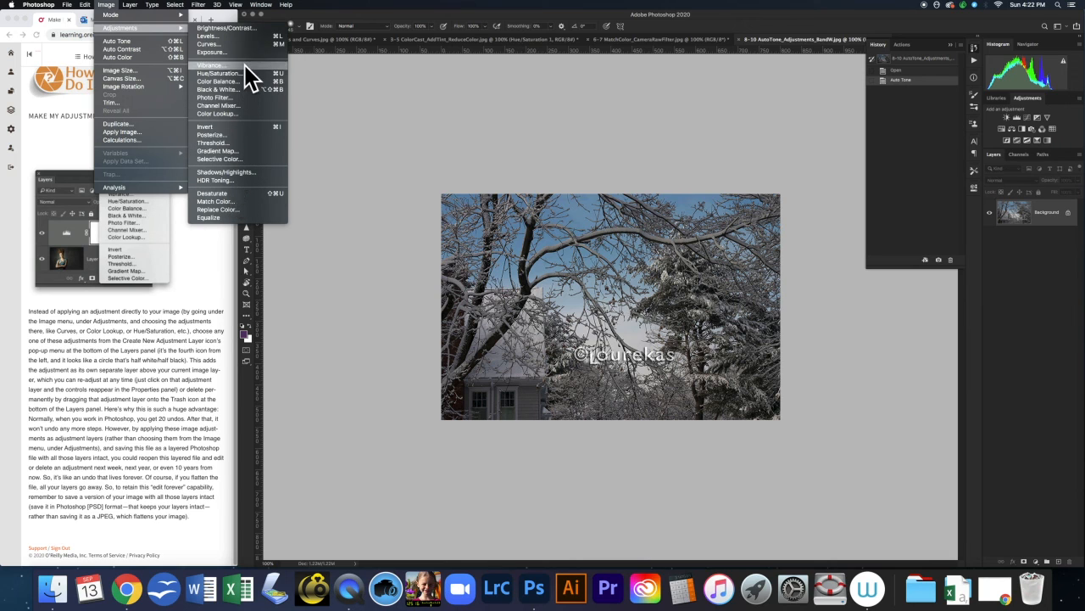
mouse_move(157, 7)
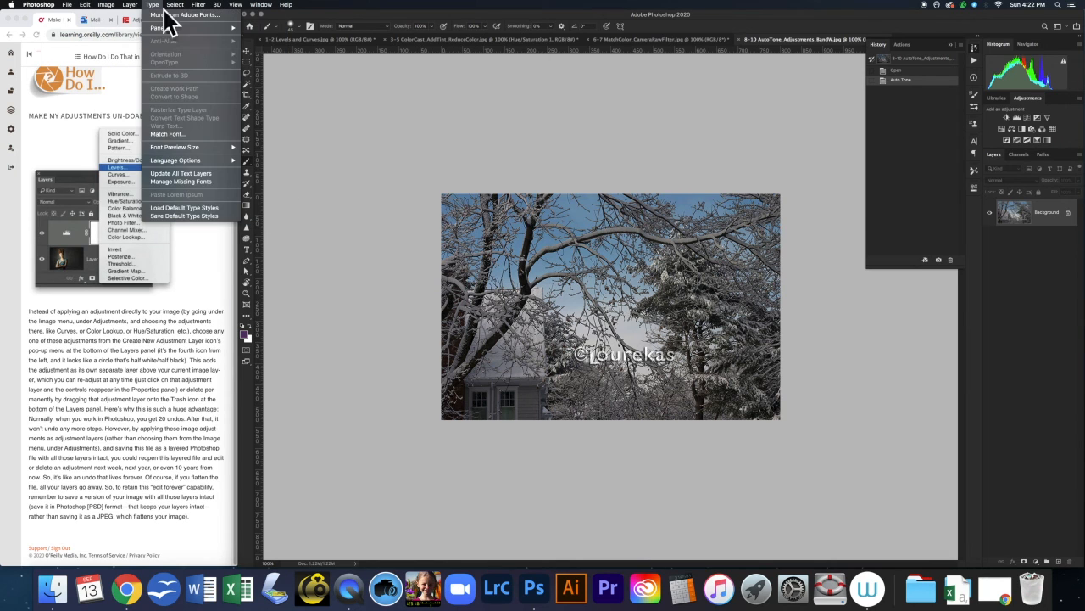
left_click(1072, 125)
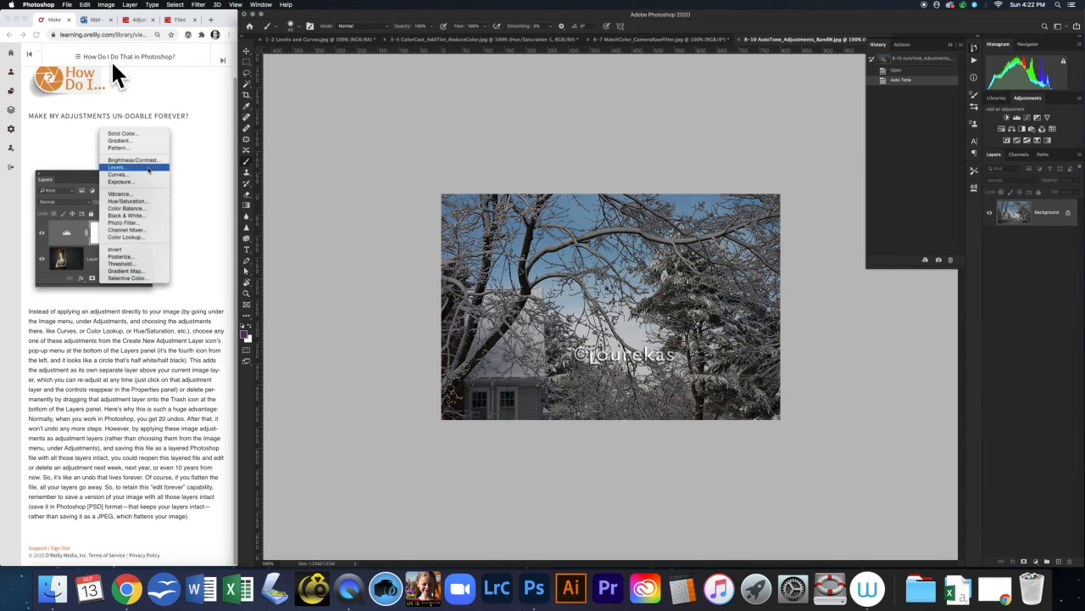
- Add a Curves adjustment layer that raises the bright tones and restrains the shadows, and advance the textbook to the black and white lesson
left_click(1026, 120)
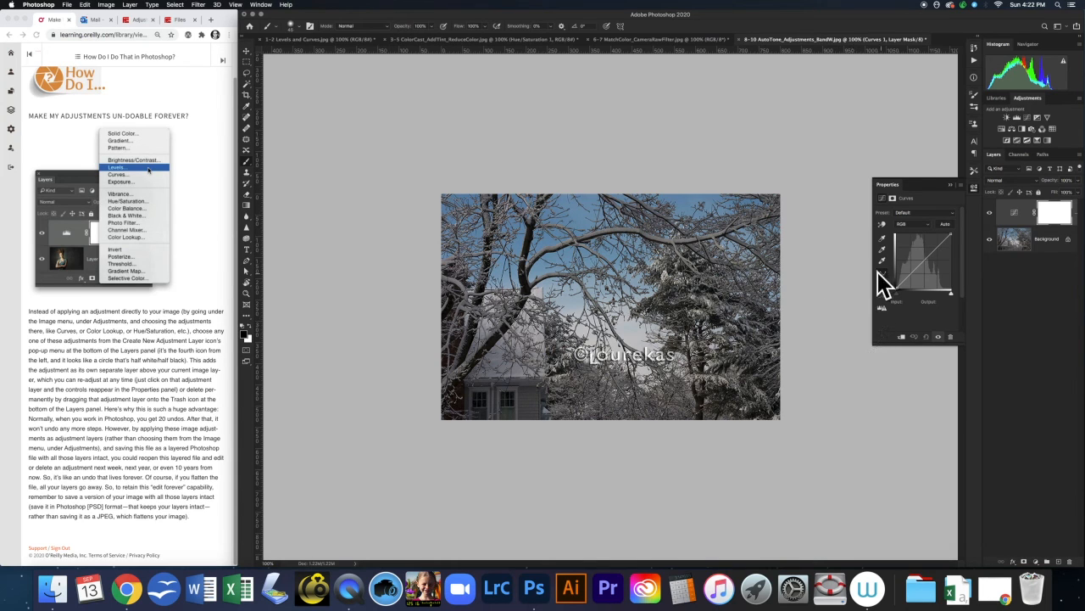
left_click(939, 246)
left_click_drag(939, 245, 934, 238)
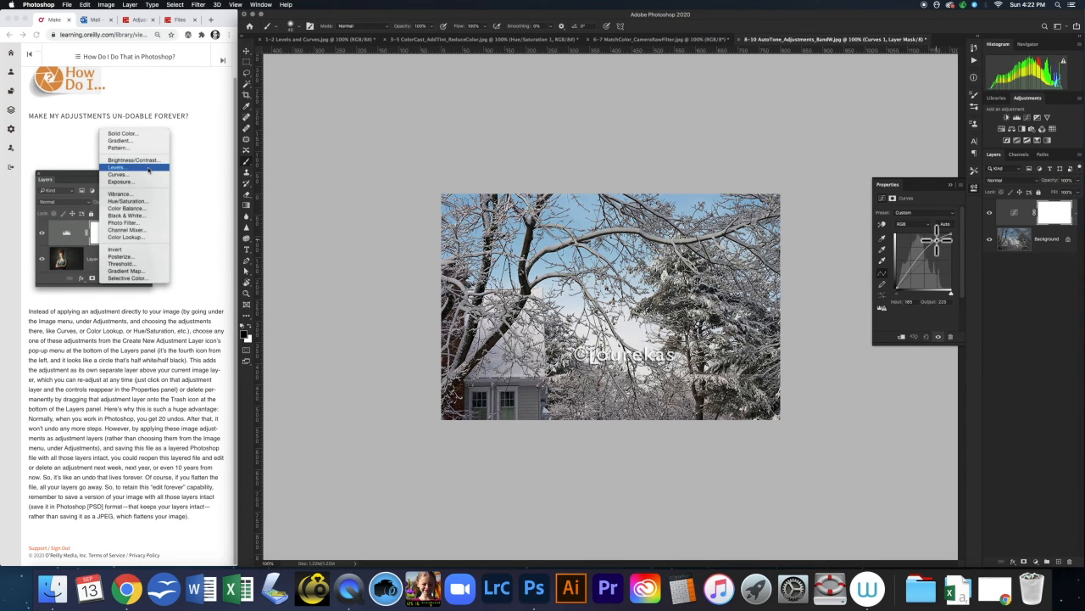
left_click_drag(913, 280, 910, 274)
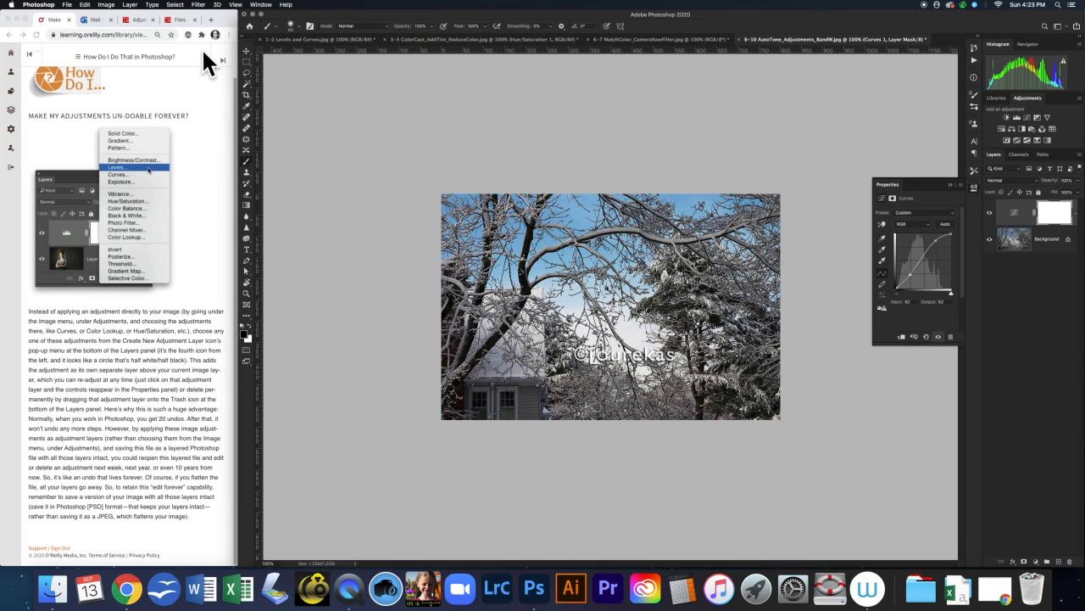
left_click(221, 60)
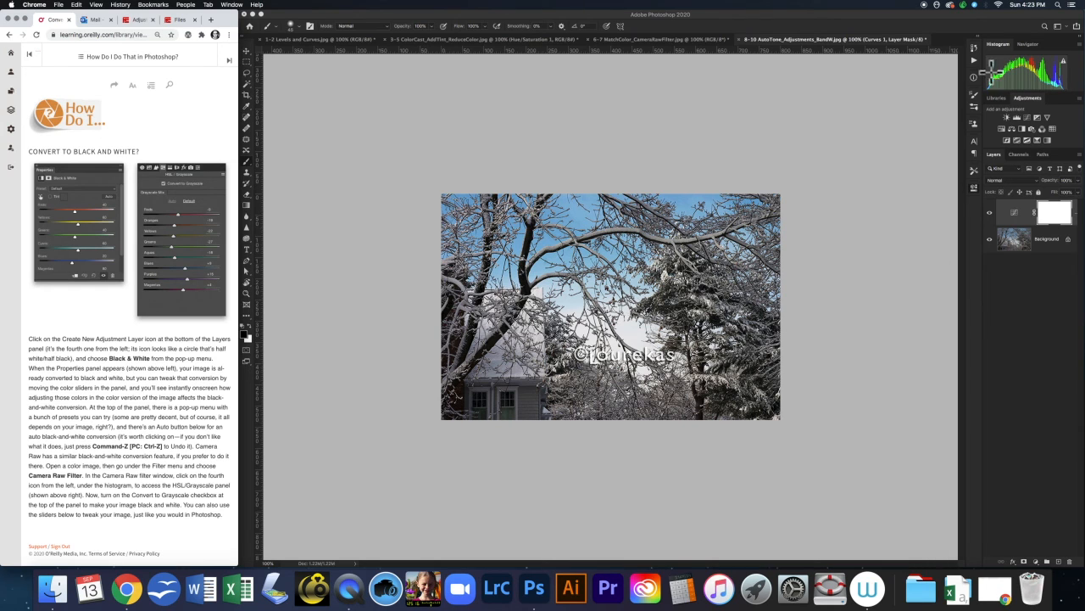
- Add a Black & White adjustment layer above the Curves layer, with cyans about -48, blues about -82 and magentas about 76
left_click(1022, 129)
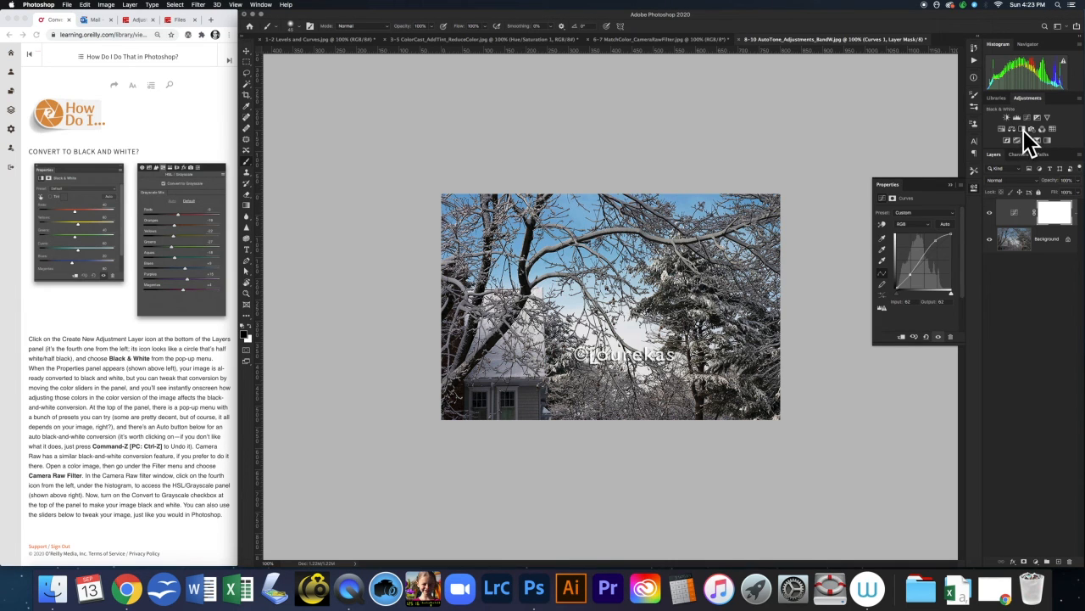
left_click(1021, 129)
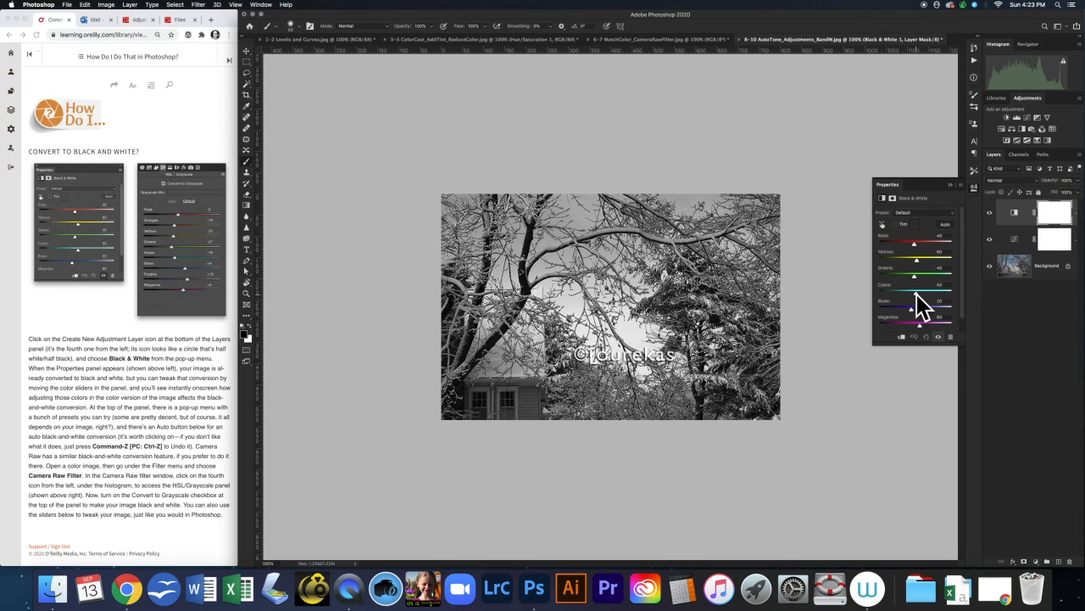
left_click_drag(917, 294, 898, 309)
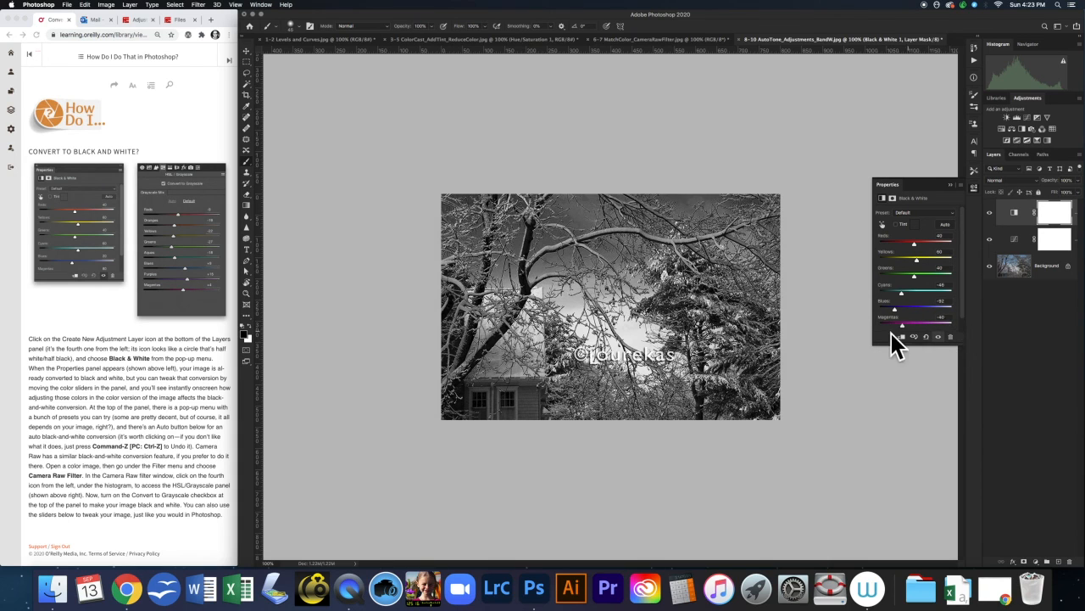
left_click_drag(879, 324, 918, 329)
- Compare the image with the adjustment layers hidden and shown, and open the image's edit history for review
left_click(989, 212)
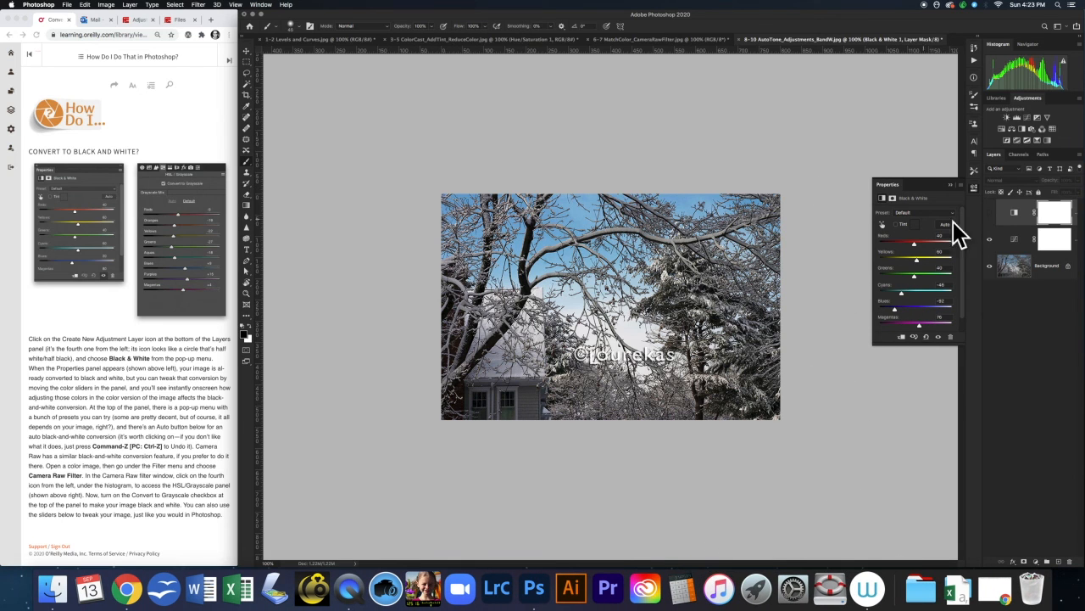
left_click_drag(989, 214, 989, 239)
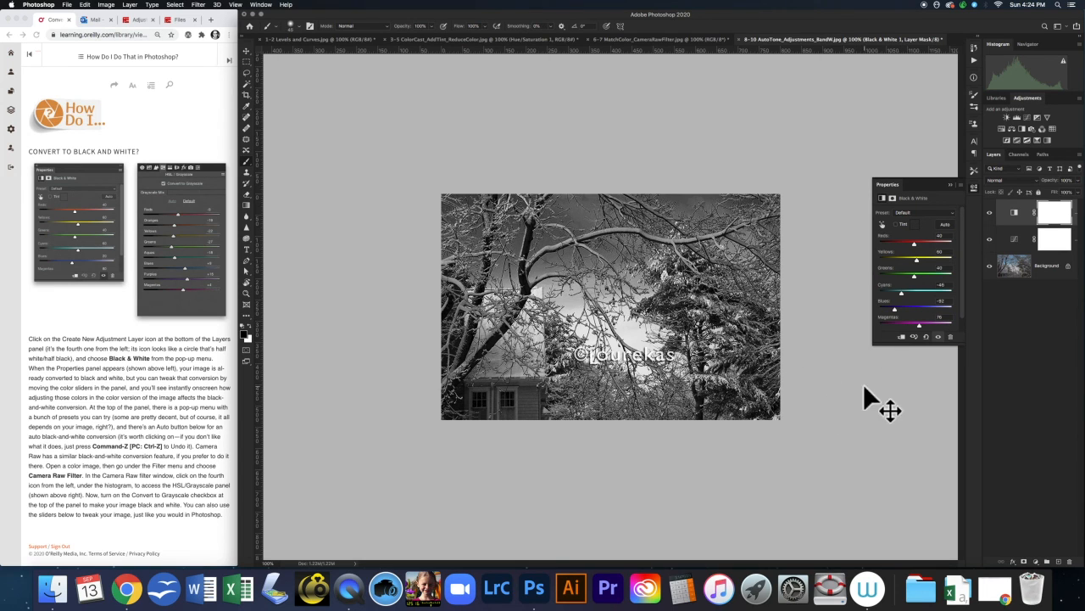
left_click(974, 47)
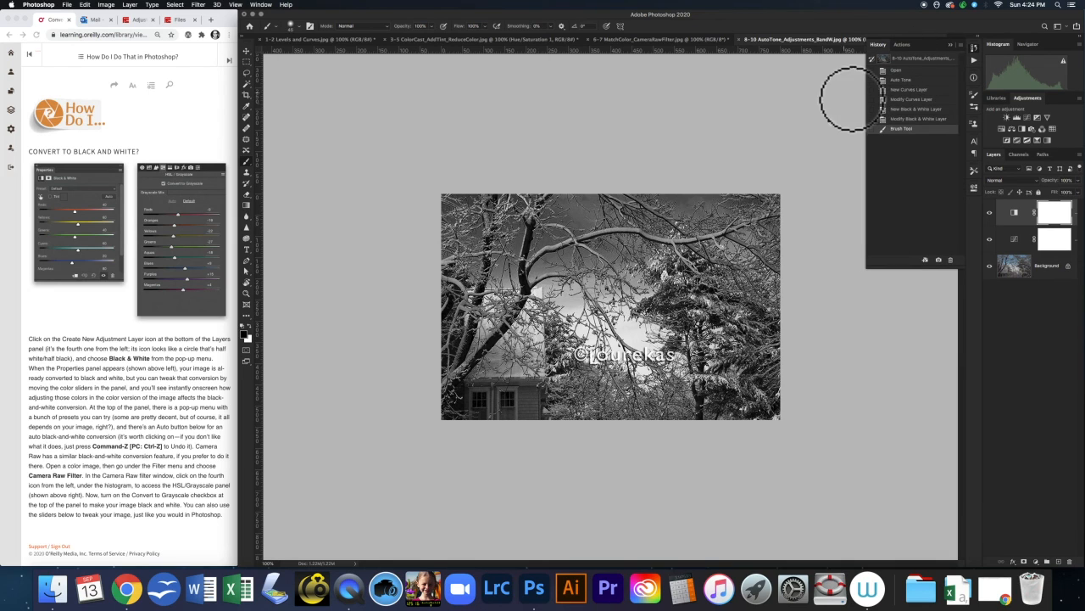
left_click_drag(1027, 266, 1033, 271)
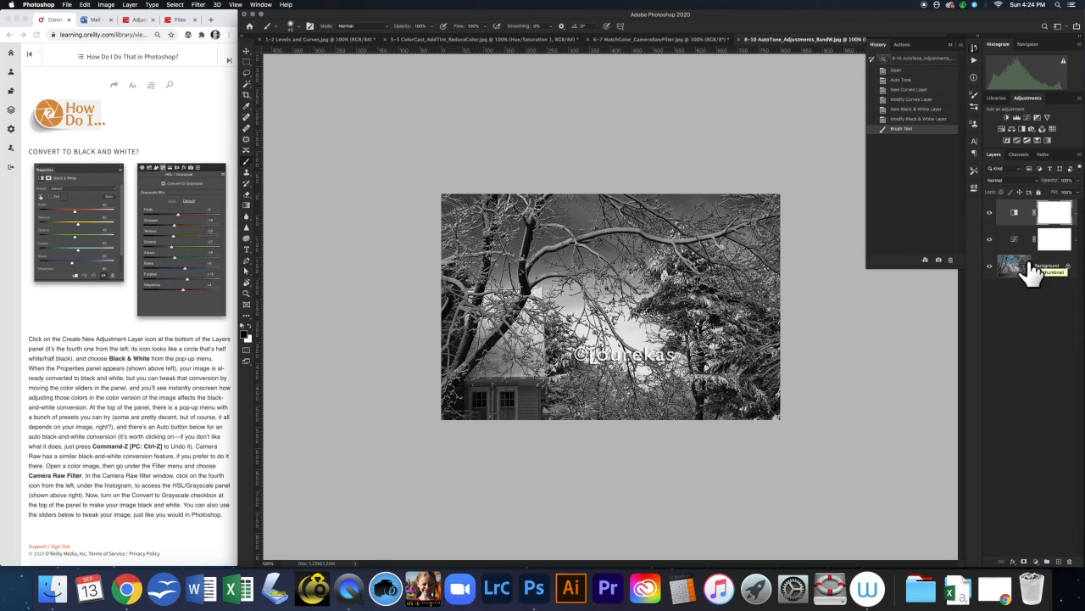